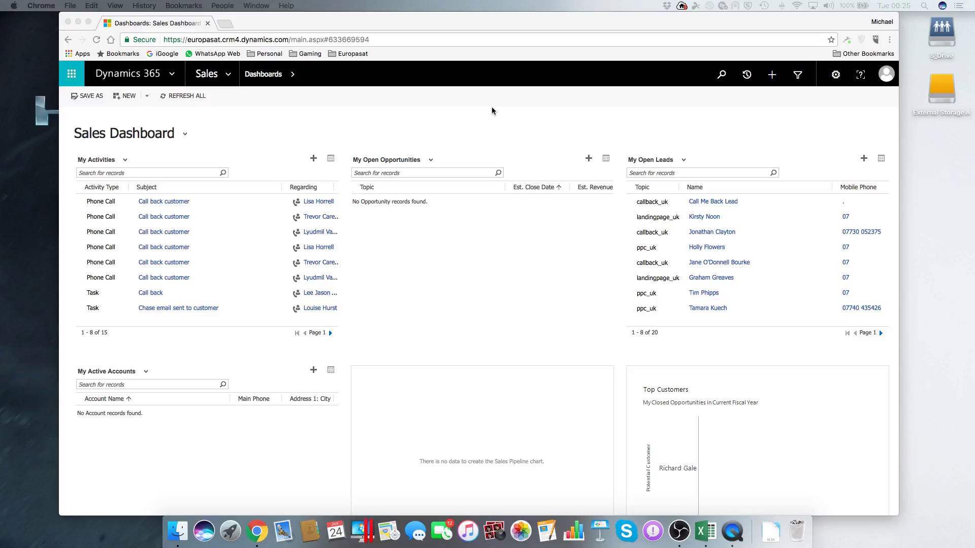
- Open the Europasat app and go to the Leads list in the Sales area
{"action": "left_click", "coordinate": [174, 76]}
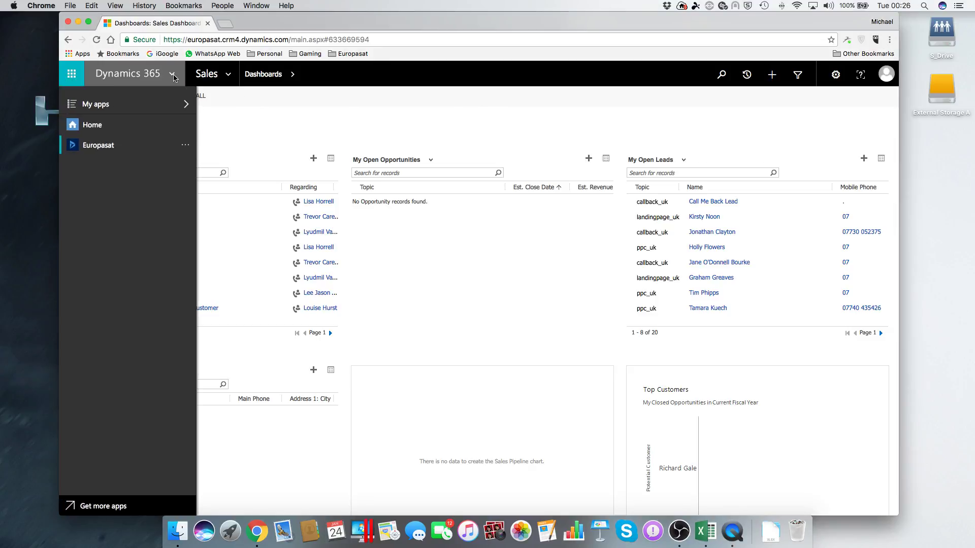
{"action": "left_click", "coordinate": [104, 147]}
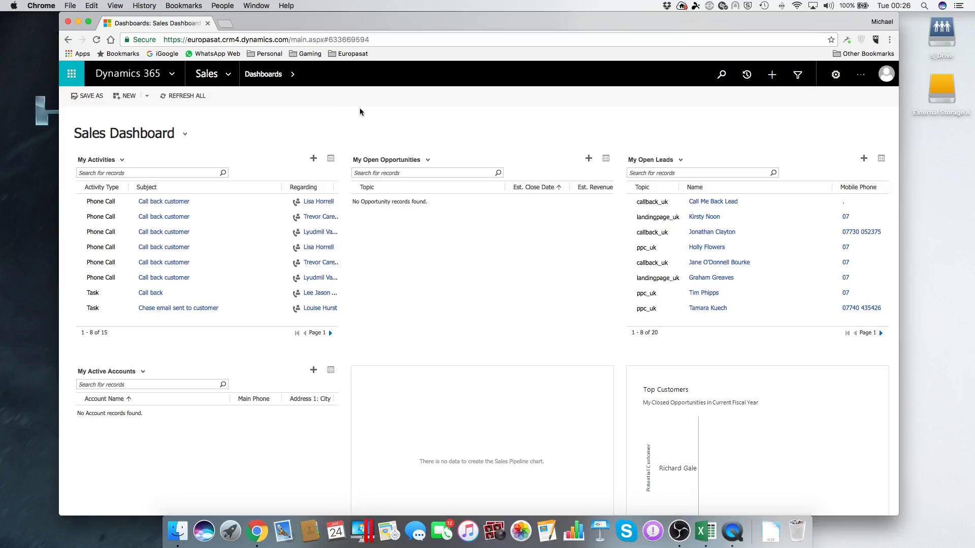
{"action": "left_click", "coordinate": [230, 75]}
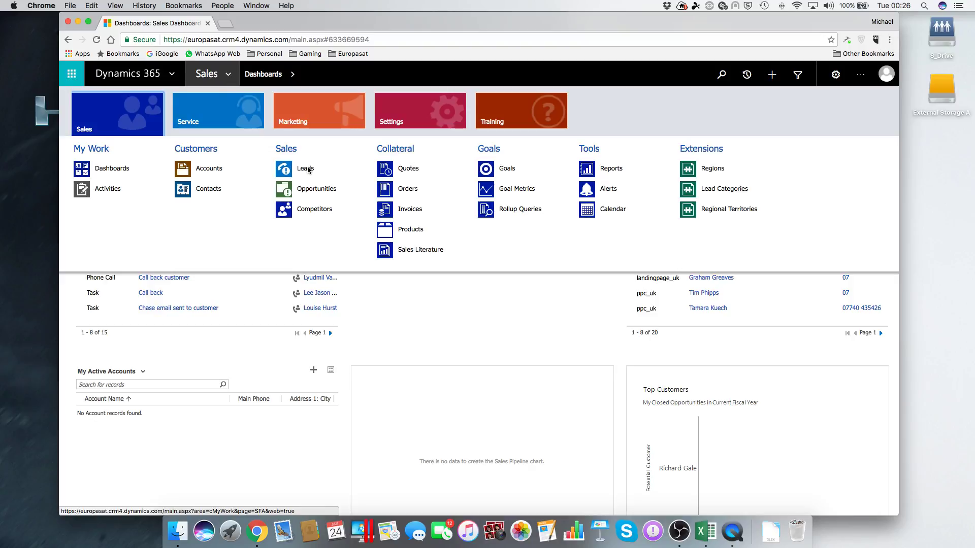
{"action": "left_click", "coordinate": [307, 169]}
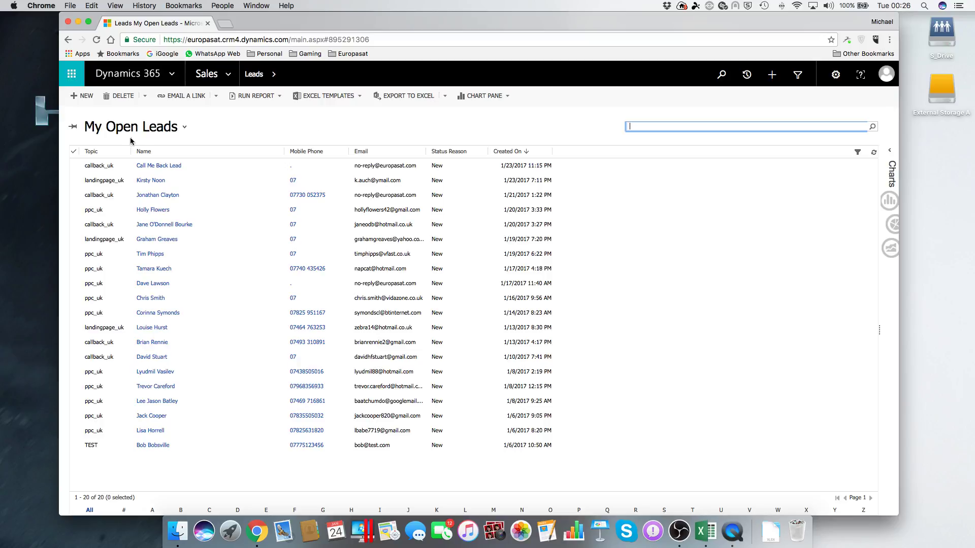
- Open the lead with the topic TEST and inspect the first and last name fields behind its full name
{"action": "double_click", "coordinate": [202, 447]}
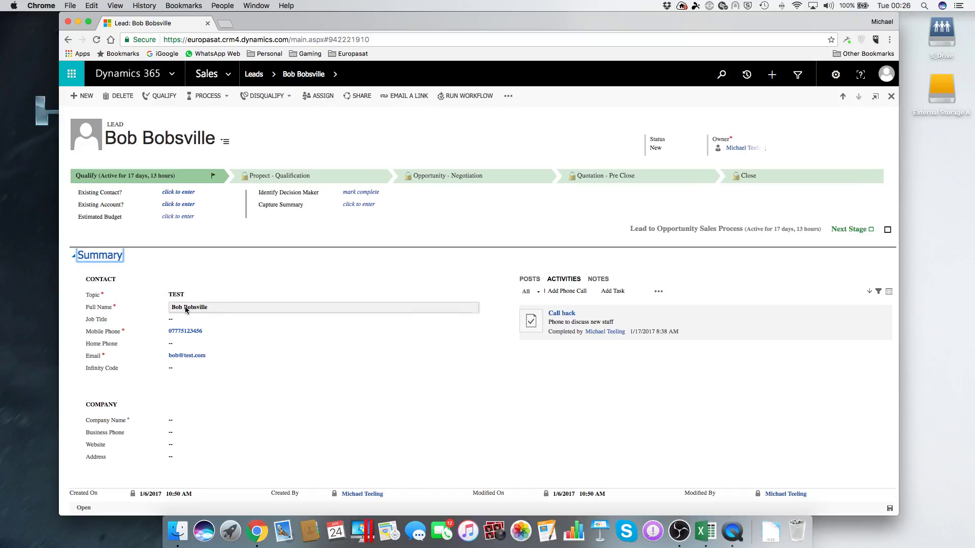
{"action": "left_click", "coordinate": [237, 307]}
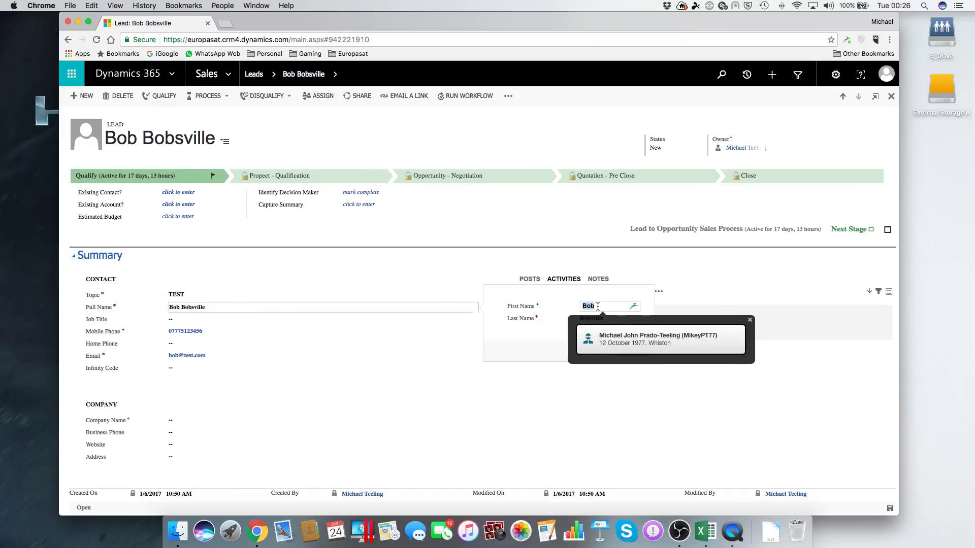
{"action": "key", "text": "Tab"}
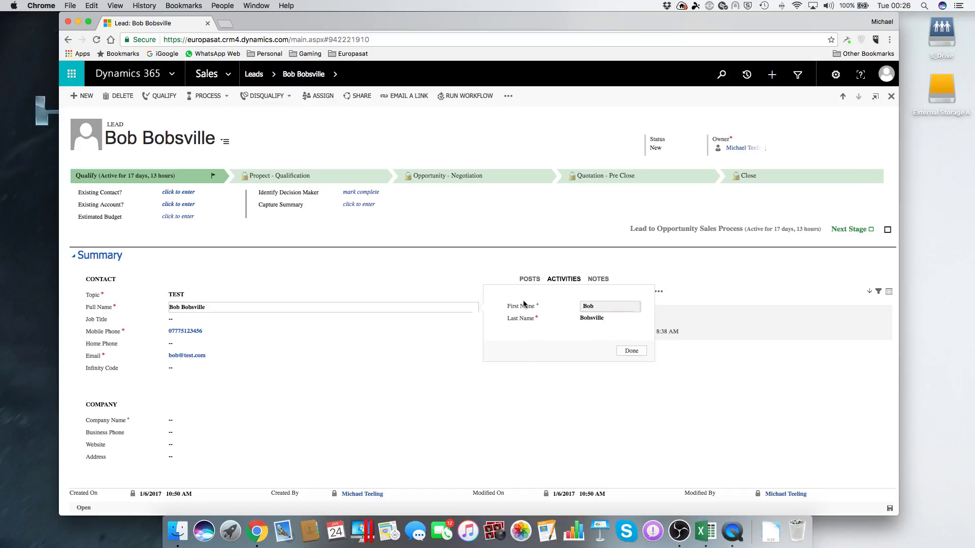
{"action": "mouse_move", "coordinate": [535, 309]}
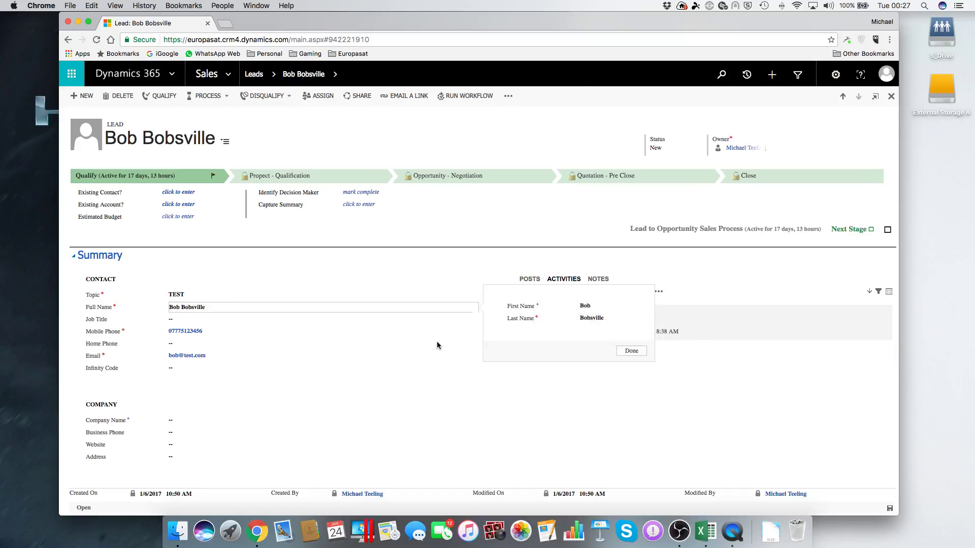
{"action": "left_click", "coordinate": [631, 351]}
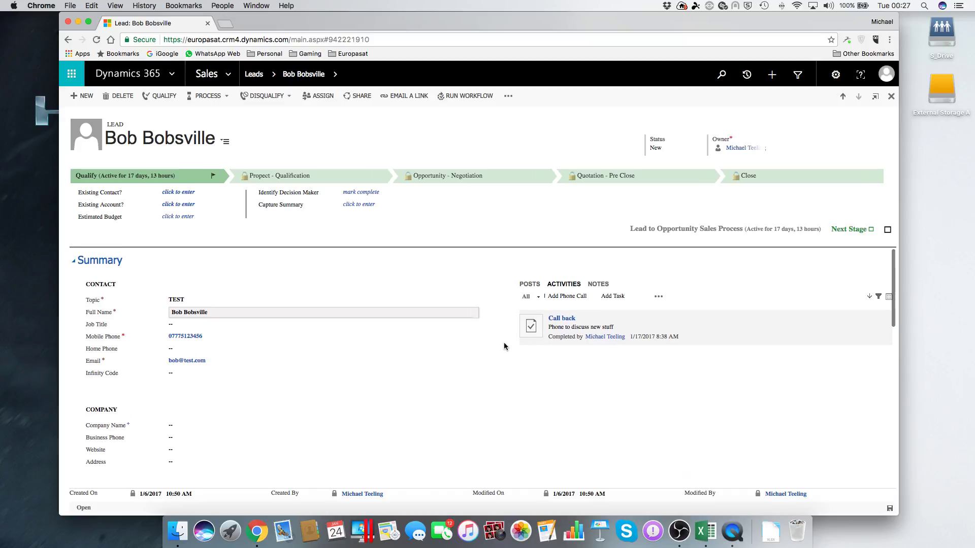
- Look through the lead form and inspect the individual street, city and postal code fields of the company address
{"action": "scroll", "coordinate": [504, 343], "scroll_direction": "down", "scroll_amount": 5}
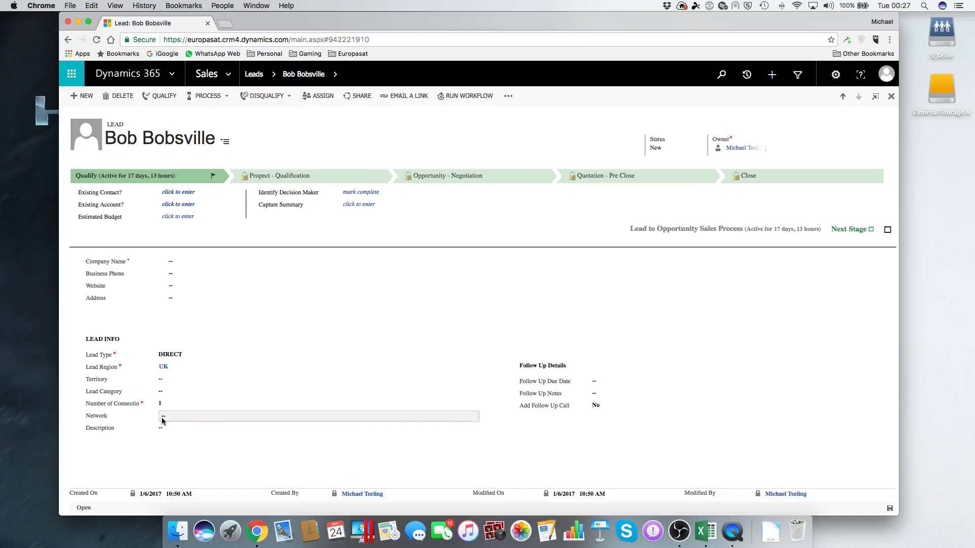
{"action": "scroll", "coordinate": [546, 331], "scroll_direction": "down", "scroll_amount": 3}
{"action": "scroll", "coordinate": [535, 333], "scroll_direction": "up", "scroll_amount": 10}
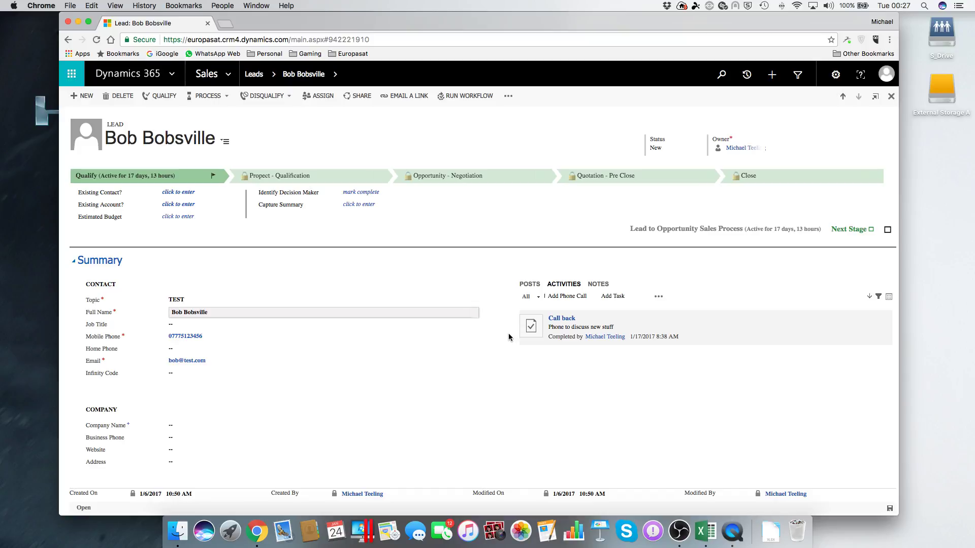
{"action": "scroll", "coordinate": [509, 333], "scroll_direction": "down", "scroll_amount": 2}
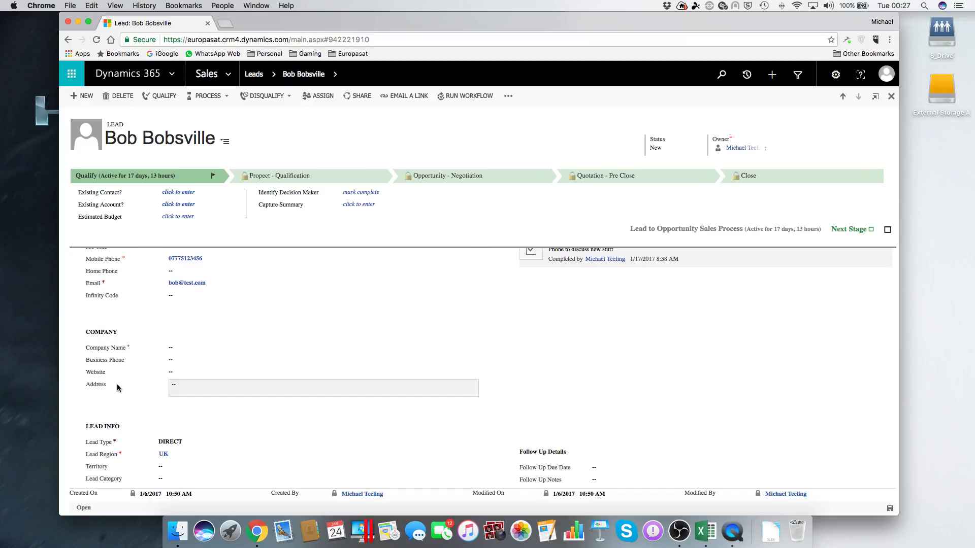
{"action": "left_click", "coordinate": [183, 388]}
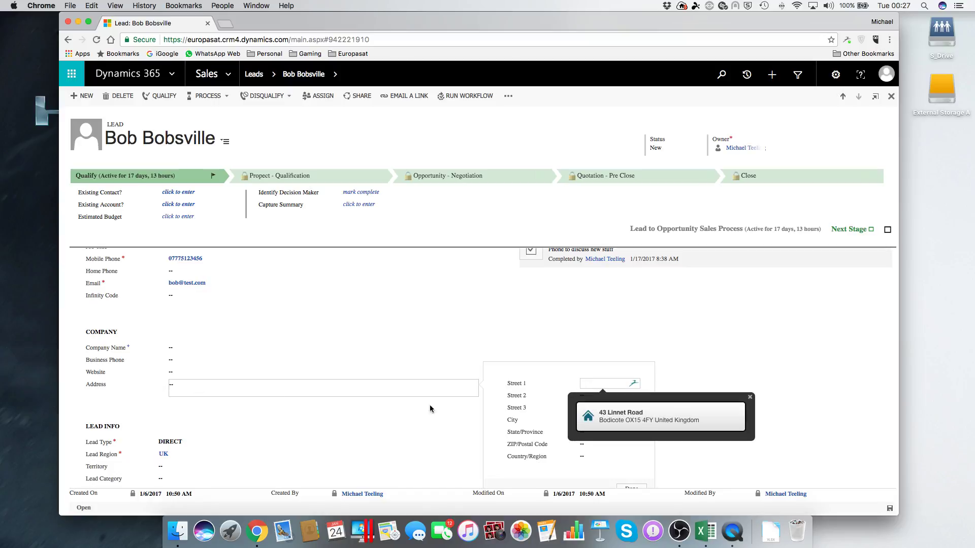
{"action": "left_click", "coordinate": [518, 385]}
{"action": "left_click", "coordinate": [519, 385]}
{"action": "left_click", "coordinate": [751, 398]}
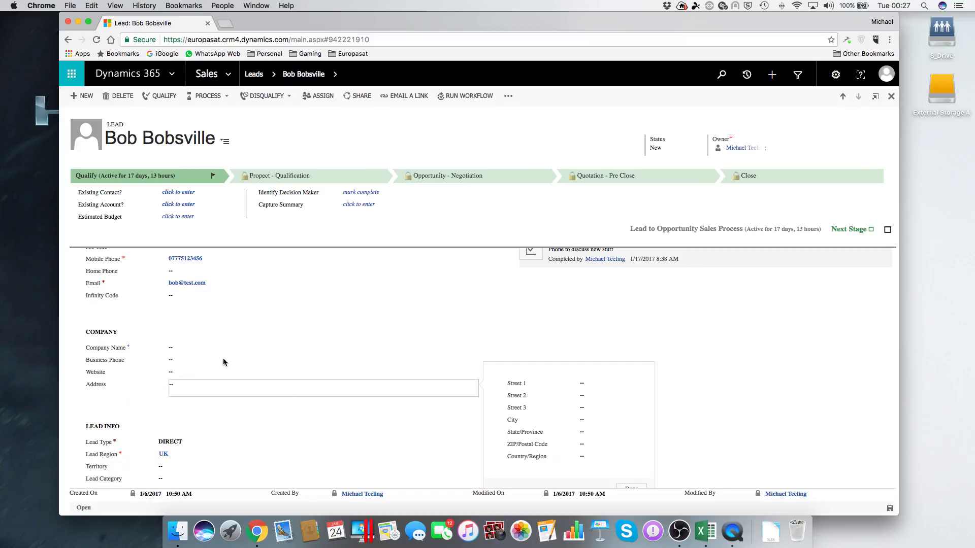
{"action": "left_click", "coordinate": [337, 312]}
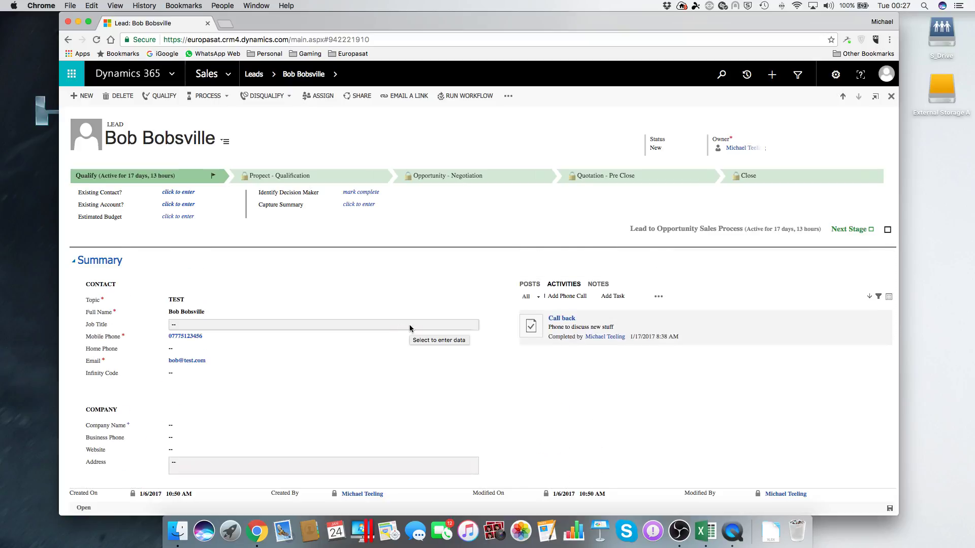
- Review the lead's contact, company, lead info and follow-up sections once more
{"action": "mouse_move", "coordinate": [94, 325]}
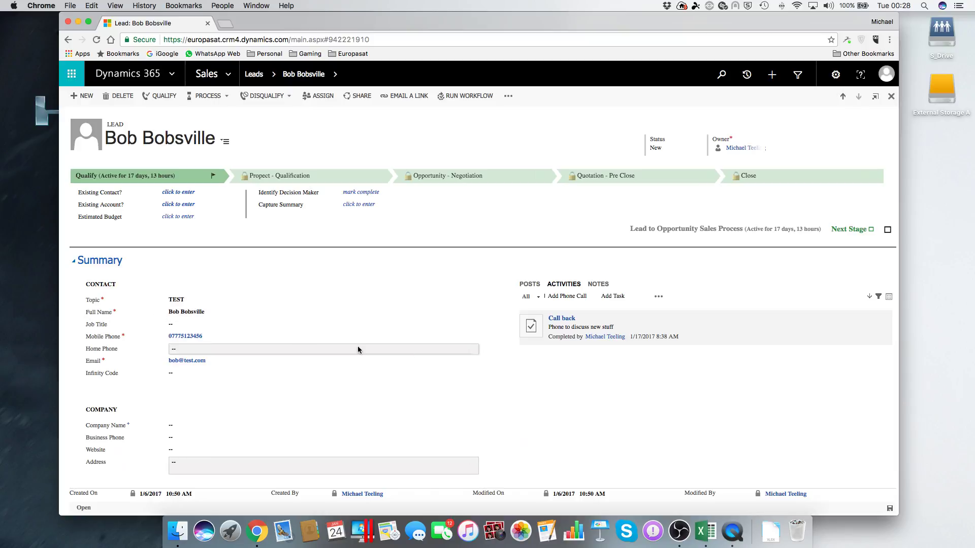
{"action": "scroll", "coordinate": [497, 366], "scroll_direction": "down", "scroll_amount": 3}
{"action": "scroll", "coordinate": [498, 362], "scroll_direction": "down", "scroll_amount": 2}
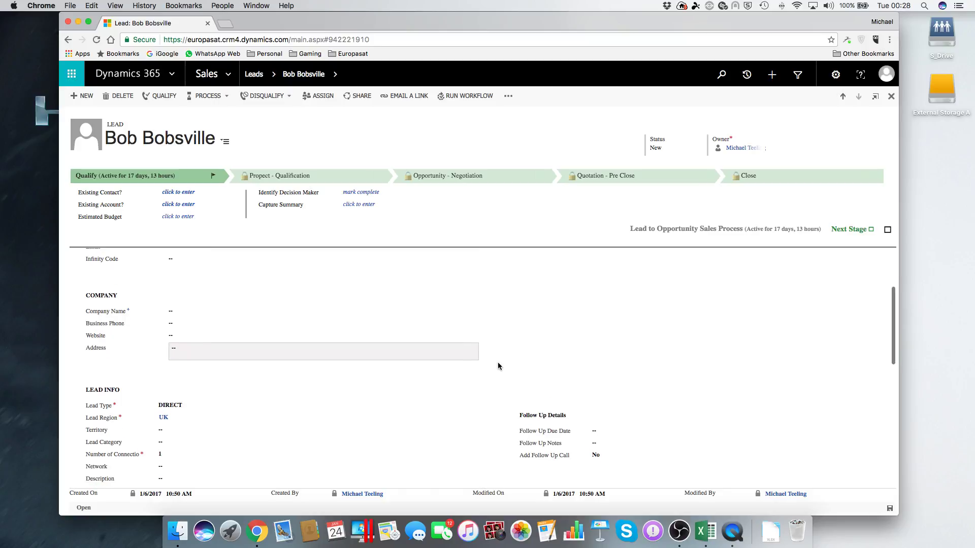
{"action": "scroll", "coordinate": [497, 361], "scroll_direction": "up", "scroll_amount": 5}
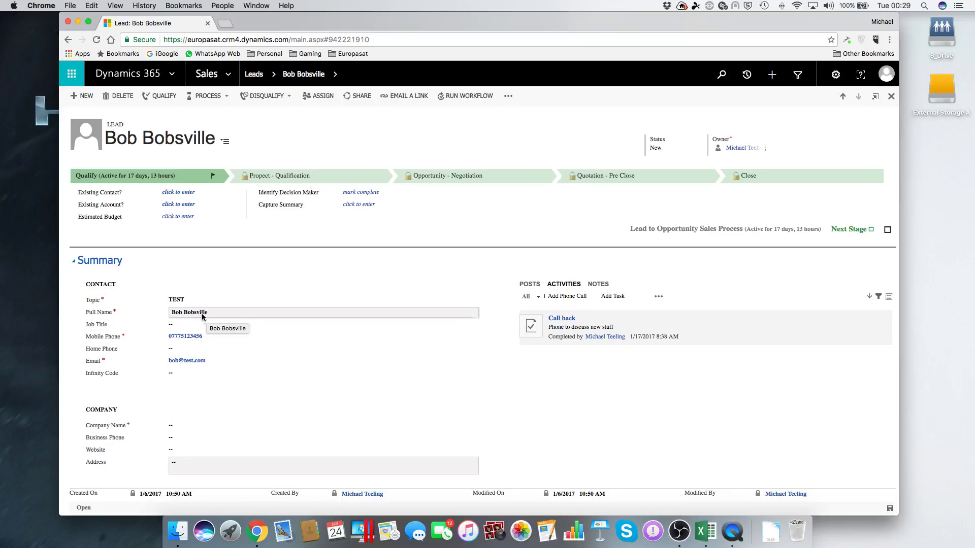
{"action": "scroll", "coordinate": [202, 317], "scroll_direction": "down", "scroll_amount": 1}
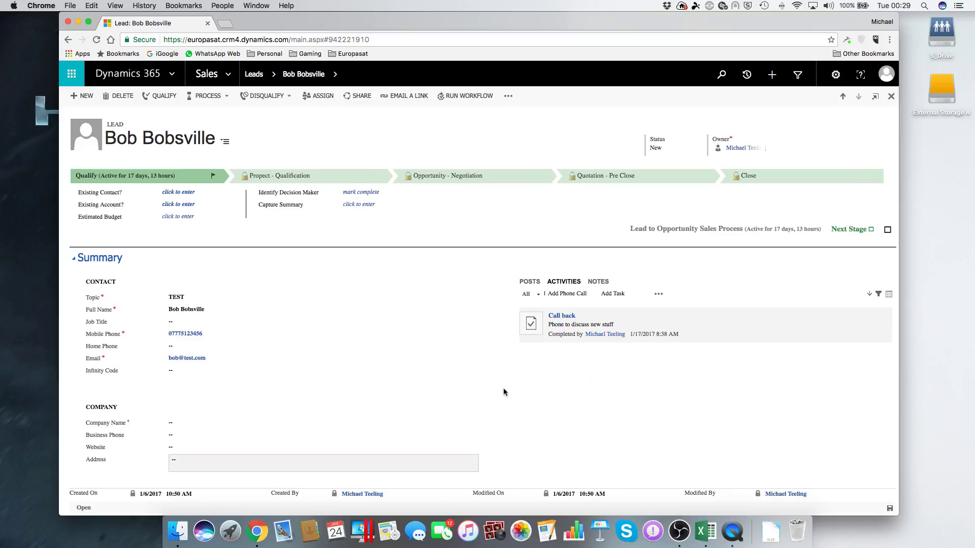
{"action": "scroll", "coordinate": [504, 389], "scroll_direction": "down", "scroll_amount": 1}
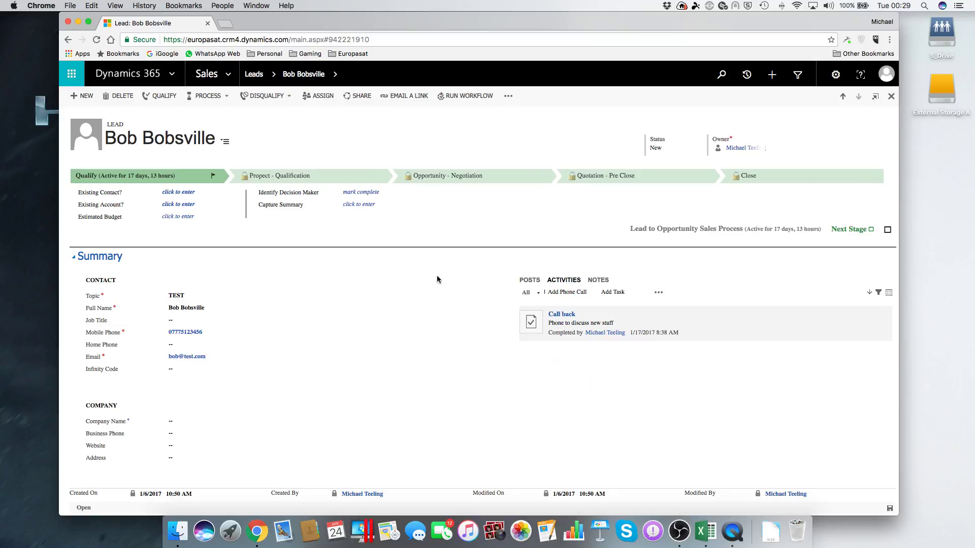
- Return to the My Open Leads list and start creating a personal view for leads
{"action": "left_click", "coordinate": [254, 74]}
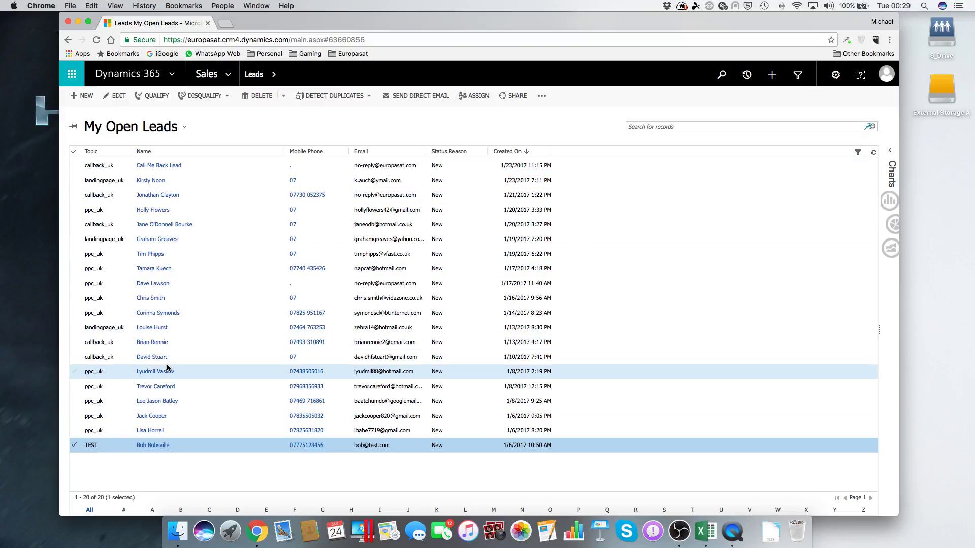
{"action": "left_click", "coordinate": [184, 129]}
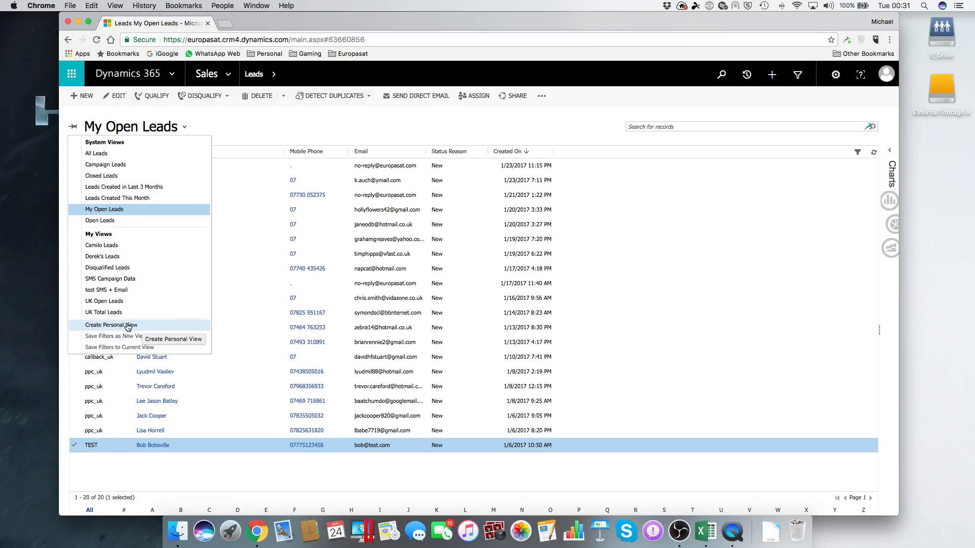
{"action": "left_click", "coordinate": [128, 325]}
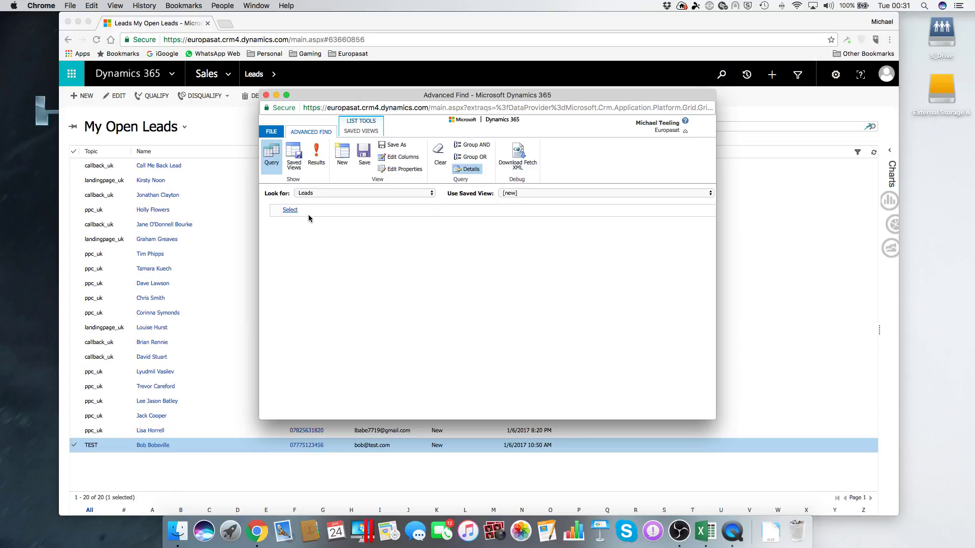
- Add a filter condition on the Status field to the new leads view
{"action": "left_click", "coordinate": [293, 214]}
{"action": "mouse_move", "coordinate": [353, 215]}
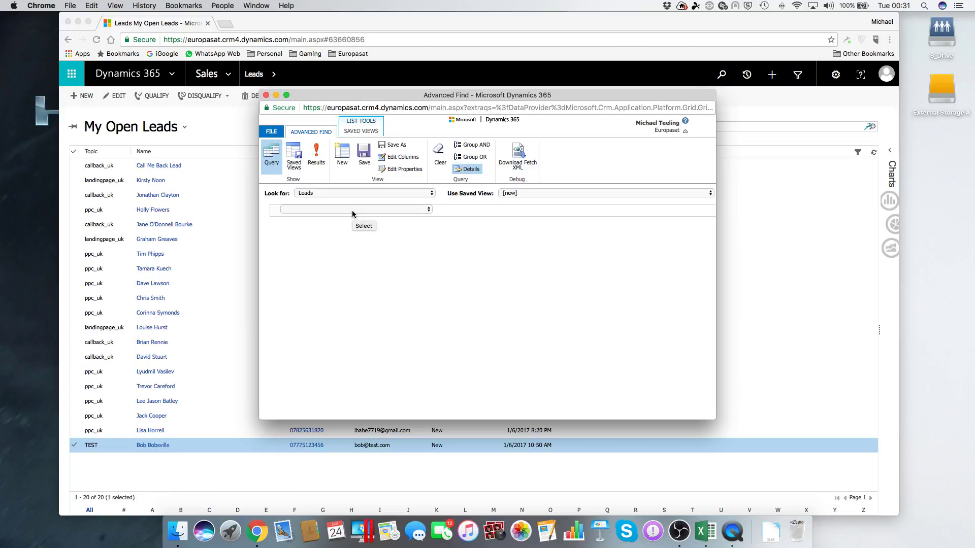
{"action": "left_click", "coordinate": [418, 210]}
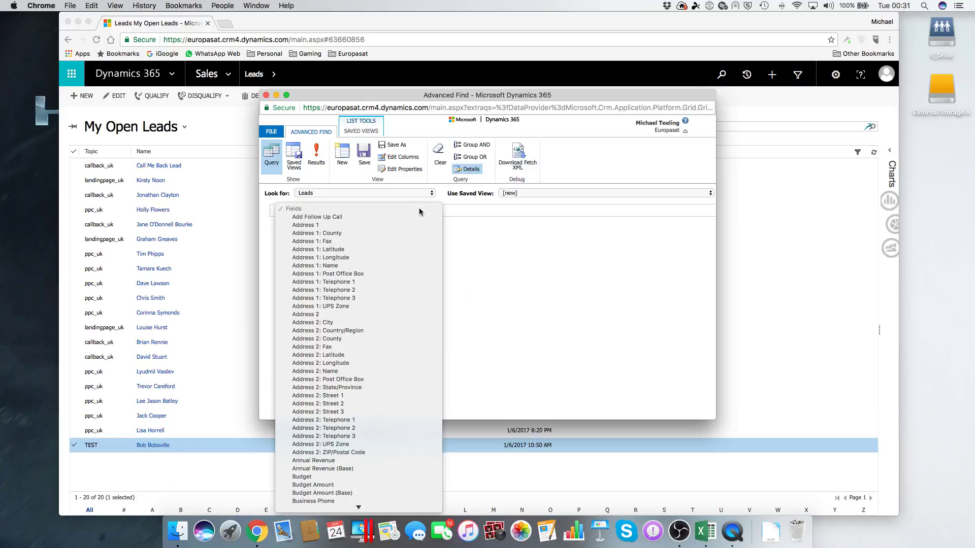
{"action": "scroll", "coordinate": [399, 256], "scroll_direction": "down", "scroll_amount": 10}
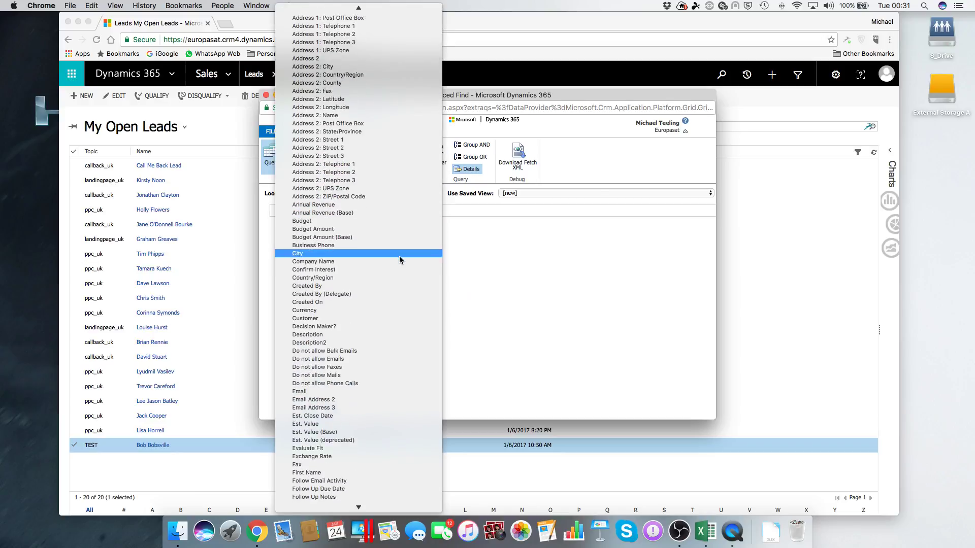
{"action": "scroll", "coordinate": [399, 259], "scroll_direction": "down", "scroll_amount": 5}
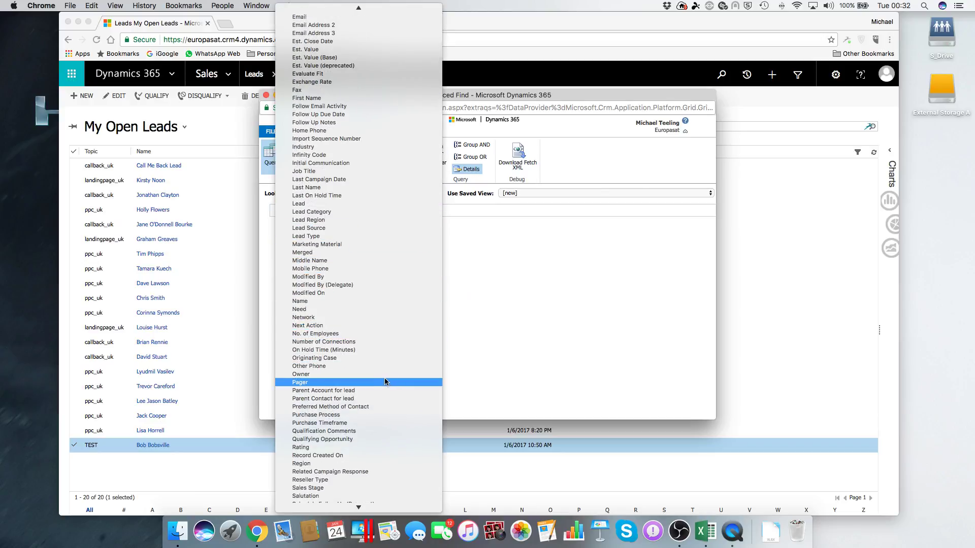
{"action": "scroll", "coordinate": [385, 380], "scroll_direction": "down", "scroll_amount": 5}
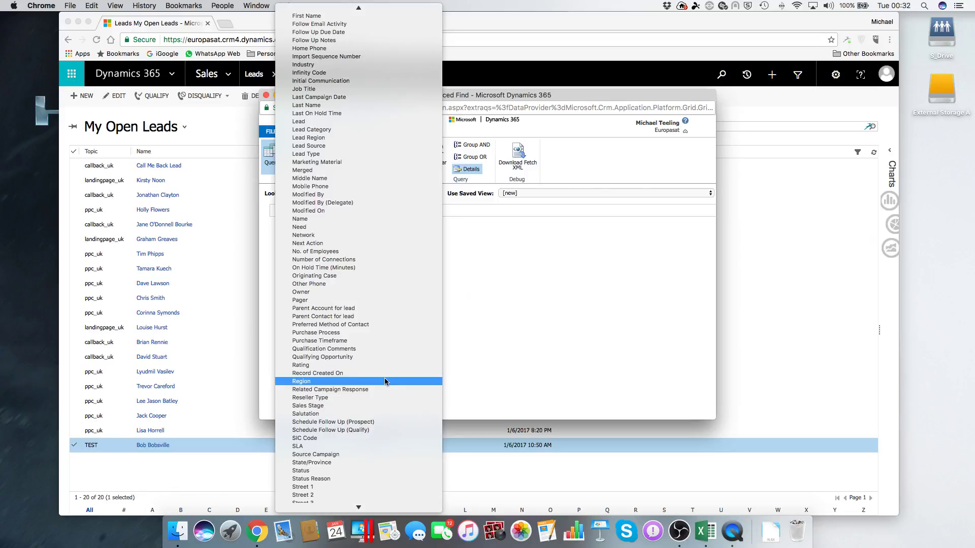
{"action": "left_click", "coordinate": [348, 468]}
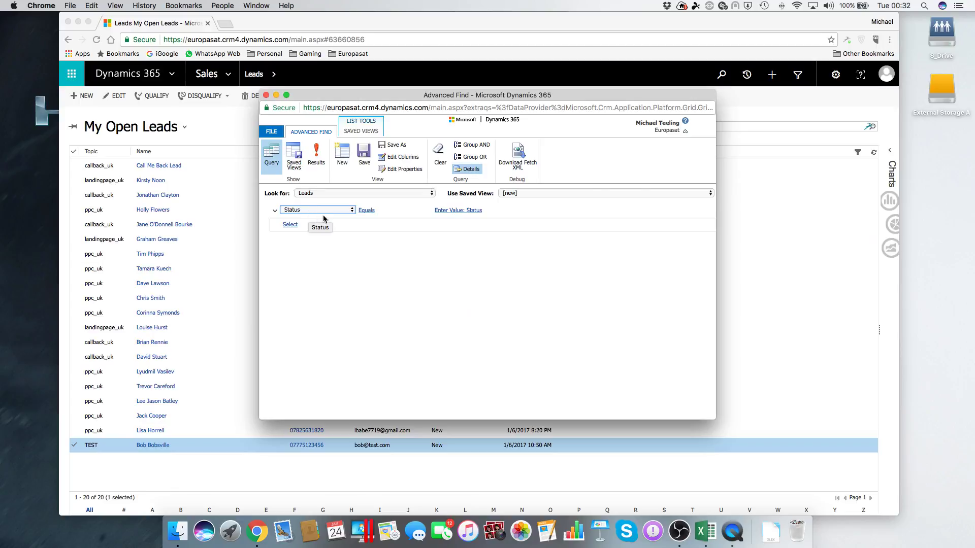
- Examine the comparison operators and the value entry available for the Status condition in the leads query
{"action": "left_click", "coordinate": [360, 210]}
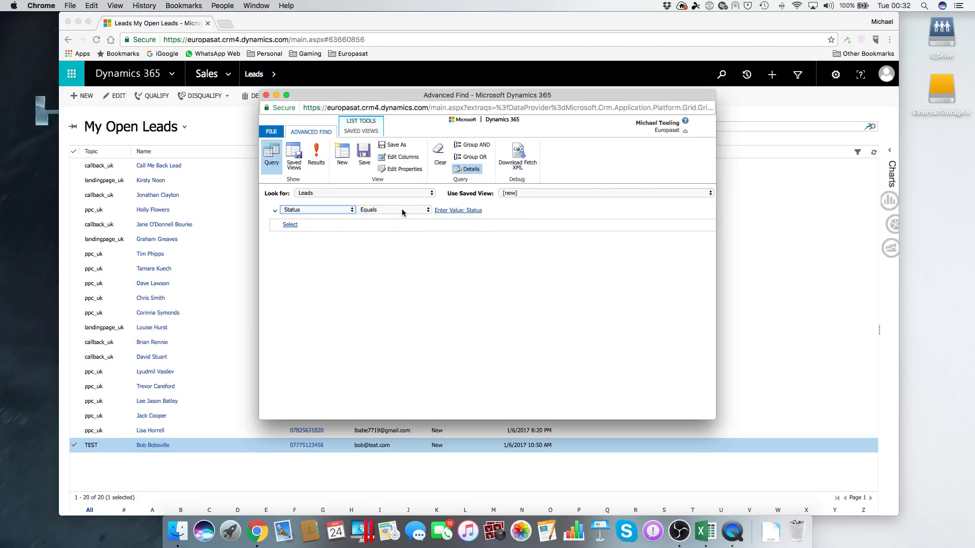
{"action": "left_click", "coordinate": [428, 210]}
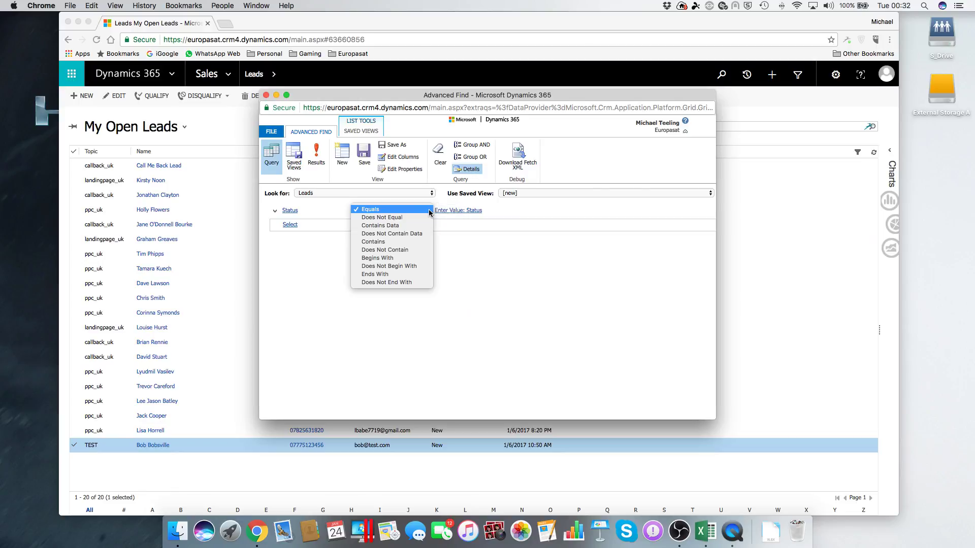
{"action": "left_click", "coordinate": [428, 210]}
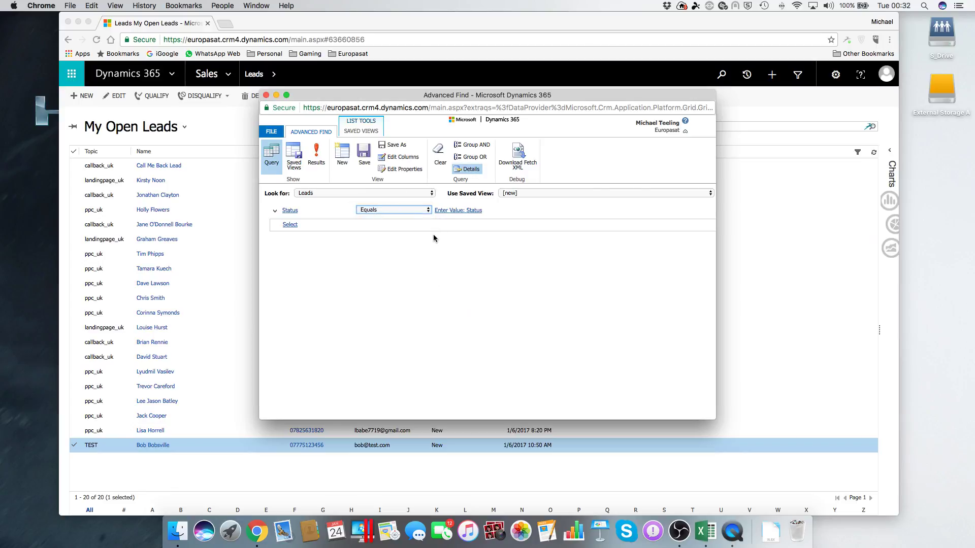
{"action": "left_click", "coordinate": [428, 211]}
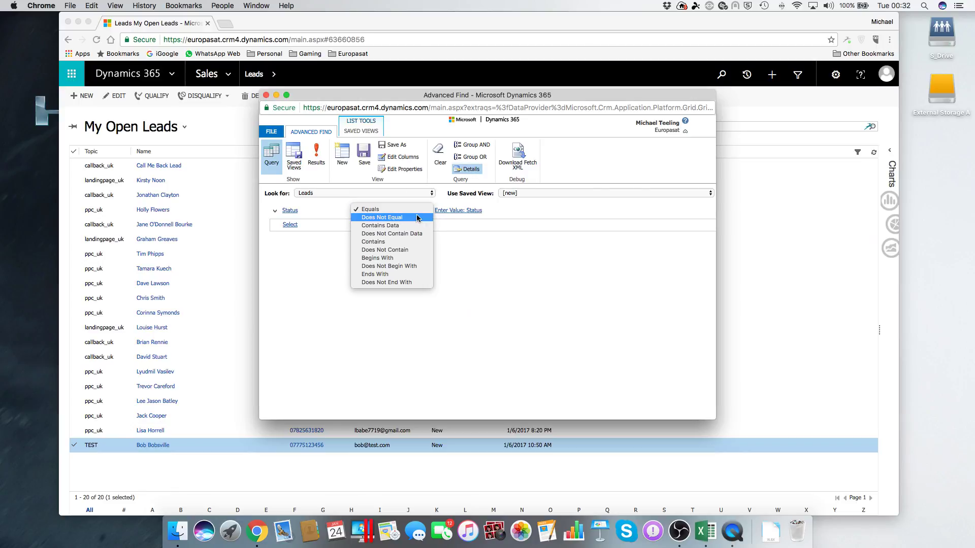
{"action": "left_click", "coordinate": [409, 210]}
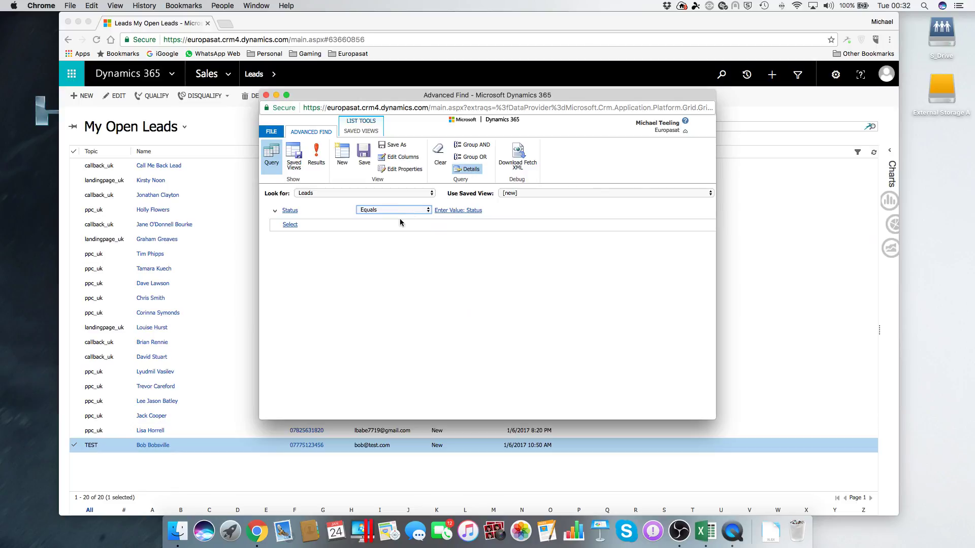
{"action": "left_click", "coordinate": [454, 211]}
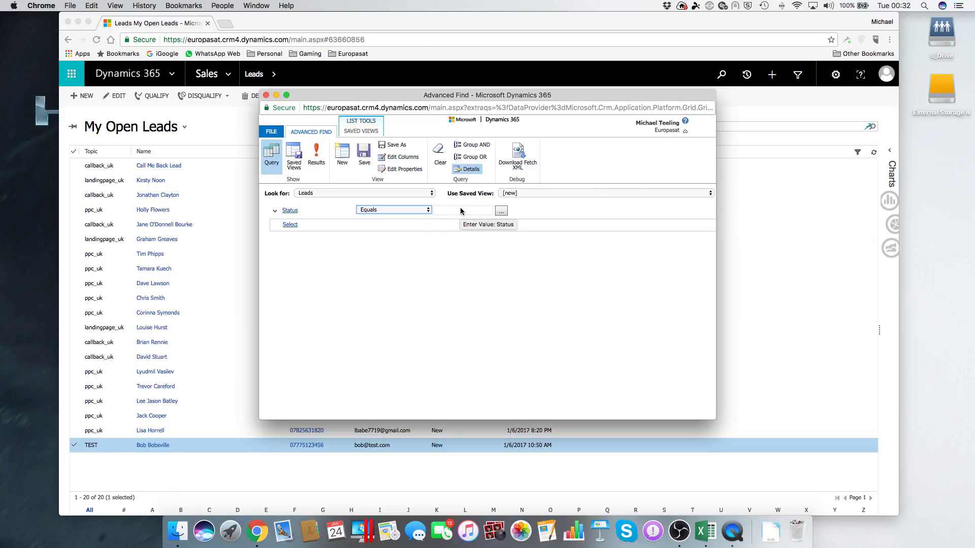
- Try the Begins With operator on the Status condition with free text as its value, and clear the text
{"action": "left_click", "coordinate": [428, 210]}
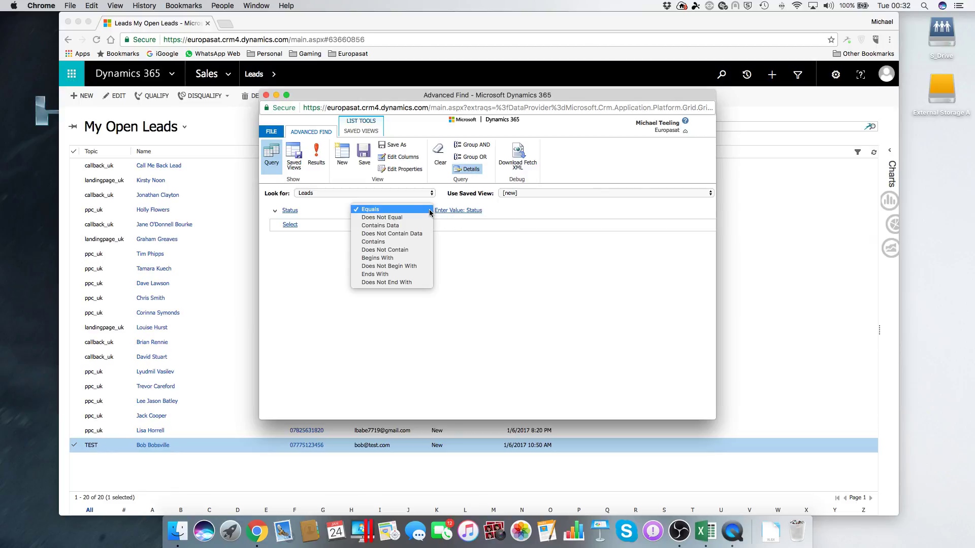
{"action": "left_click", "coordinate": [386, 258]}
{"action": "left_click", "coordinate": [458, 210]}
{"action": "type", "text": "fgsdgs"}
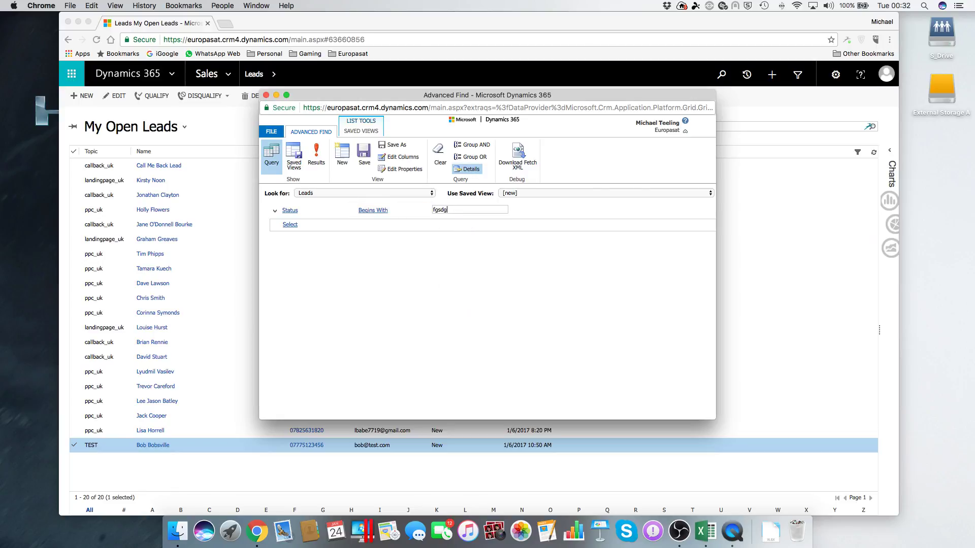
{"action": "key", "text": "BackSpace"}
{"action": "key", "text": "BackSpace"}
{"action": "key", "text": "BackSpace"}
{"action": "key", "text": "BackSpace"}
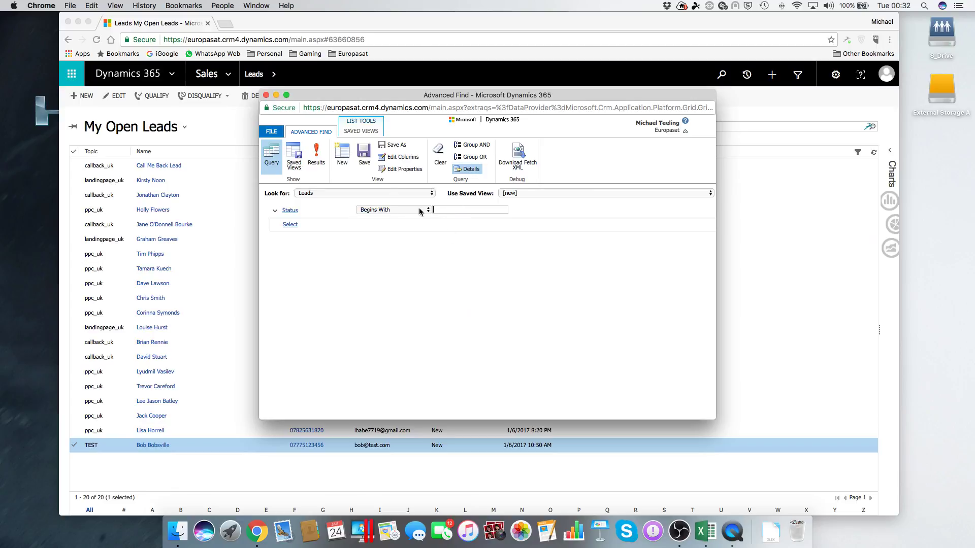
- Set the Status condition back to Equals and choose Open as its value
{"action": "left_click", "coordinate": [419, 210]}
{"action": "left_click", "coordinate": [370, 160]}
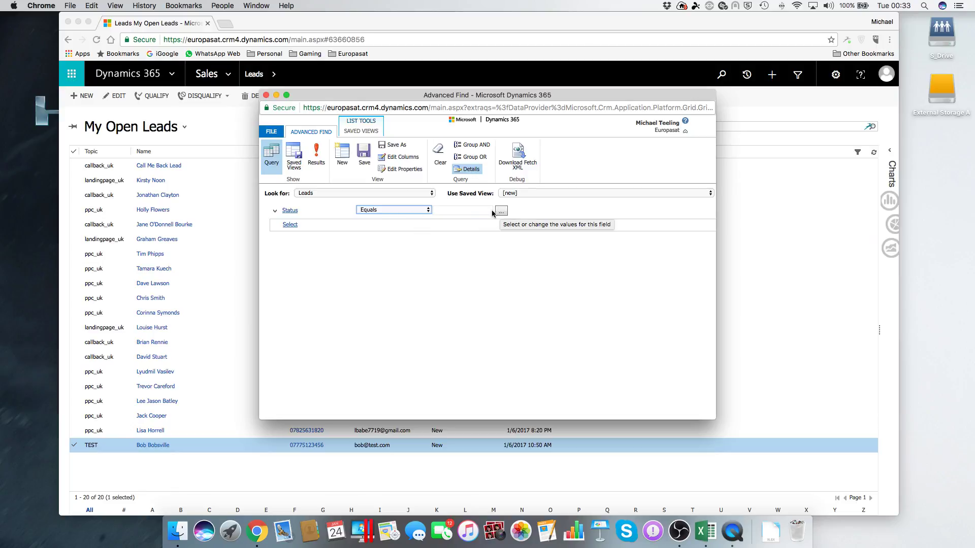
{"action": "left_click", "coordinate": [501, 211]}
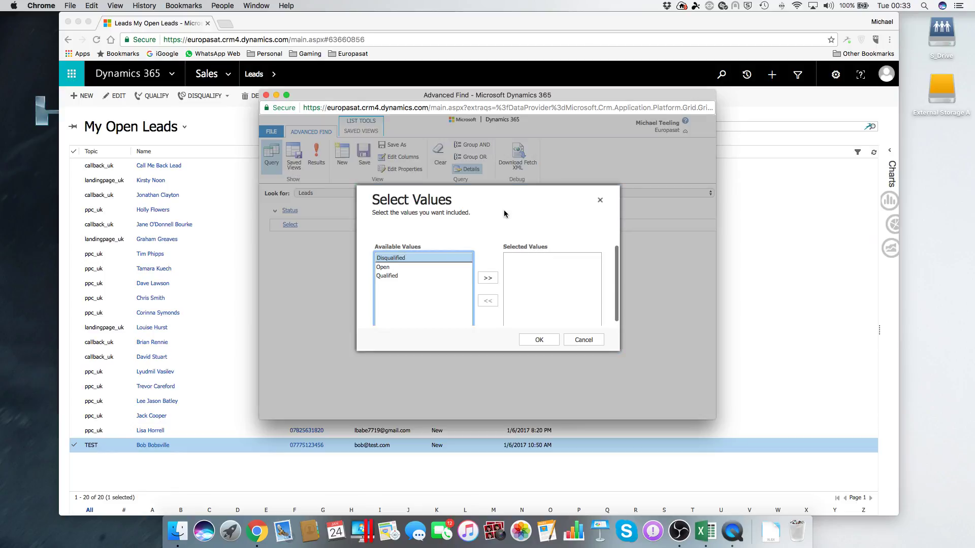
{"action": "left_click", "coordinate": [401, 267]}
{"action": "left_click", "coordinate": [488, 278]}
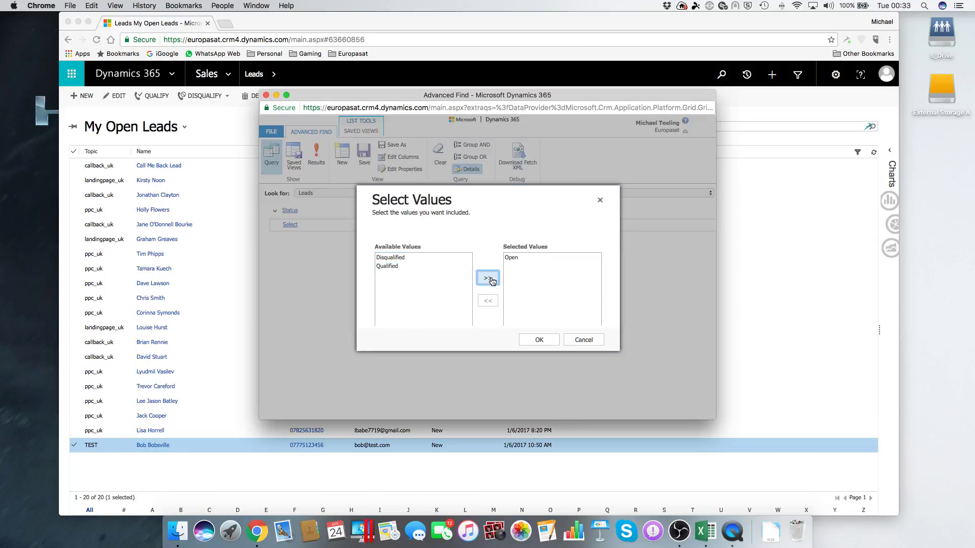
{"action": "left_click", "coordinate": [534, 339]}
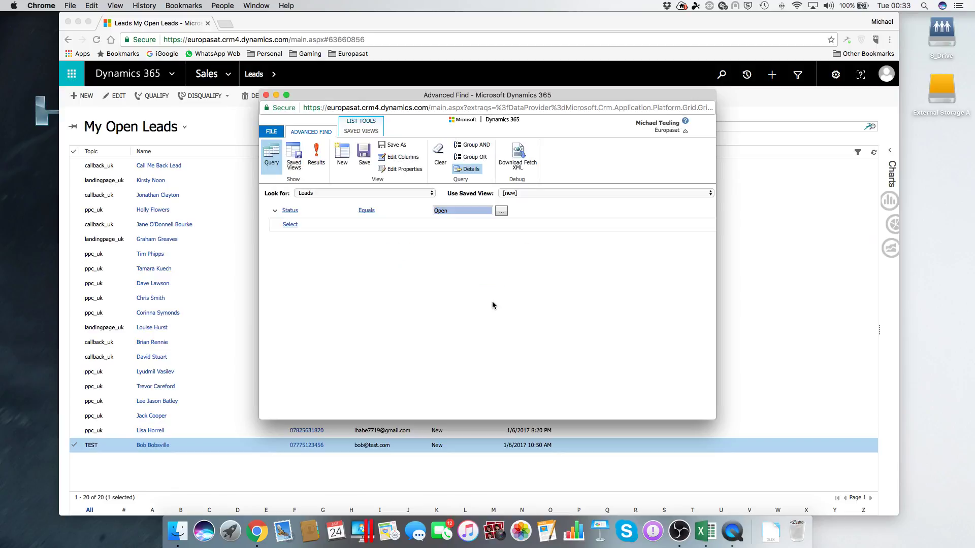
- Run the open leads query, then enlarge and reposition the results window to view the listed leads
{"action": "left_click", "coordinate": [285, 211]}
{"action": "left_click", "coordinate": [318, 152]}
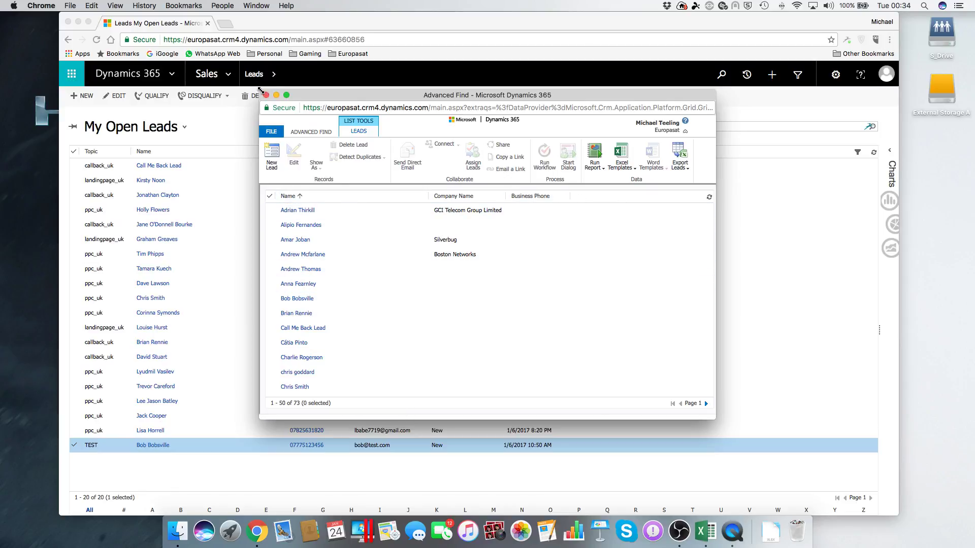
{"action": "left_click_drag", "start_coordinate": [260, 91], "coordinate": [167, 51]}
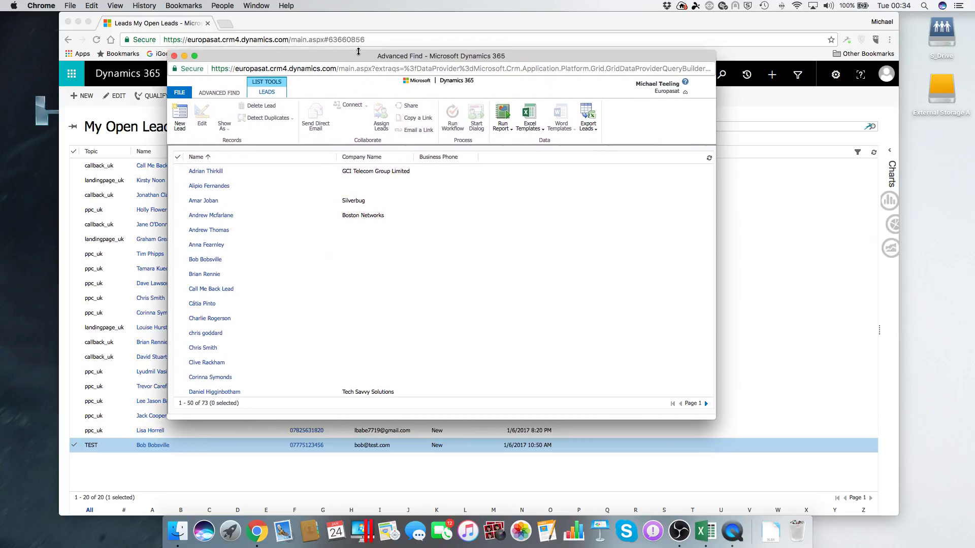
{"action": "left_click_drag", "start_coordinate": [360, 58], "coordinate": [449, 55]}
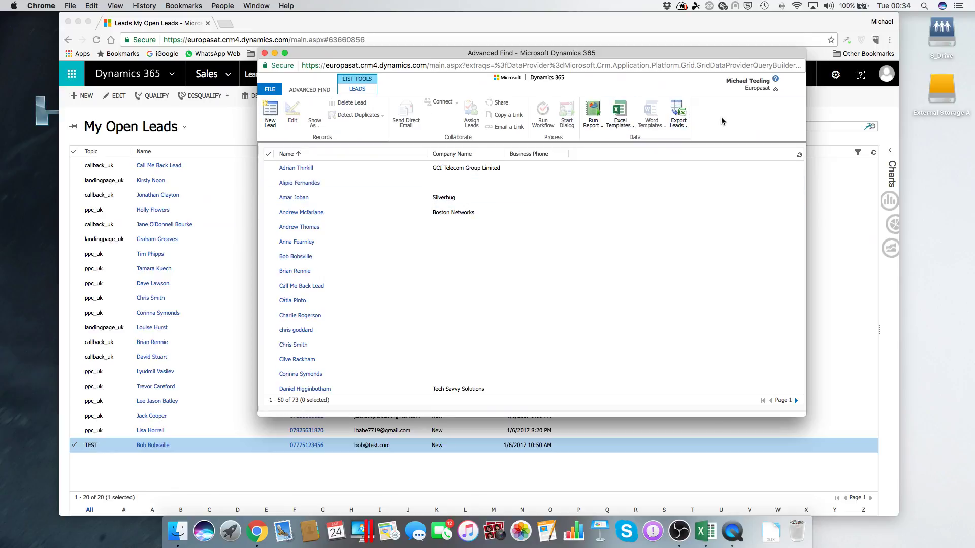
- Return to the query definition, start adding columns to the view, and mark the lead's Email column
{"action": "left_click", "coordinate": [315, 89]}
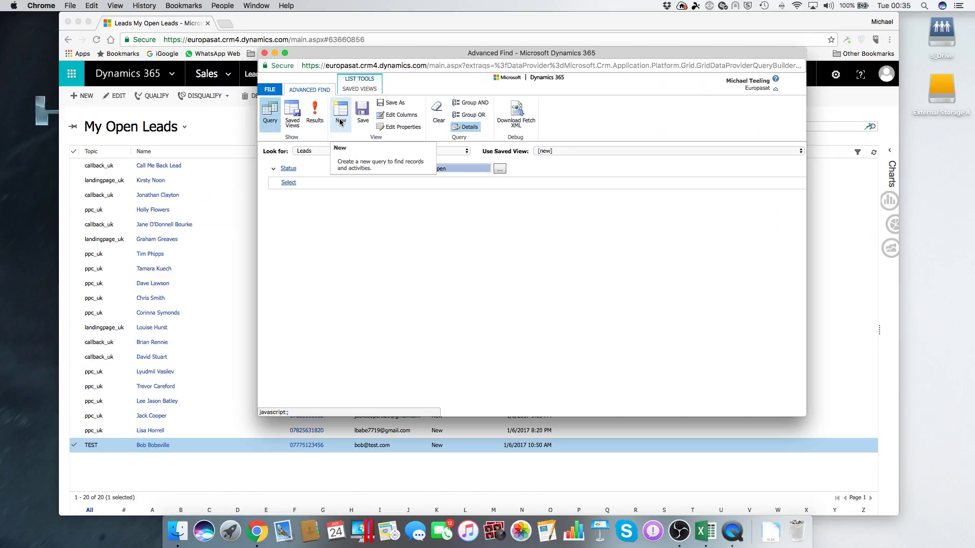
{"action": "left_click", "coordinate": [400, 116]}
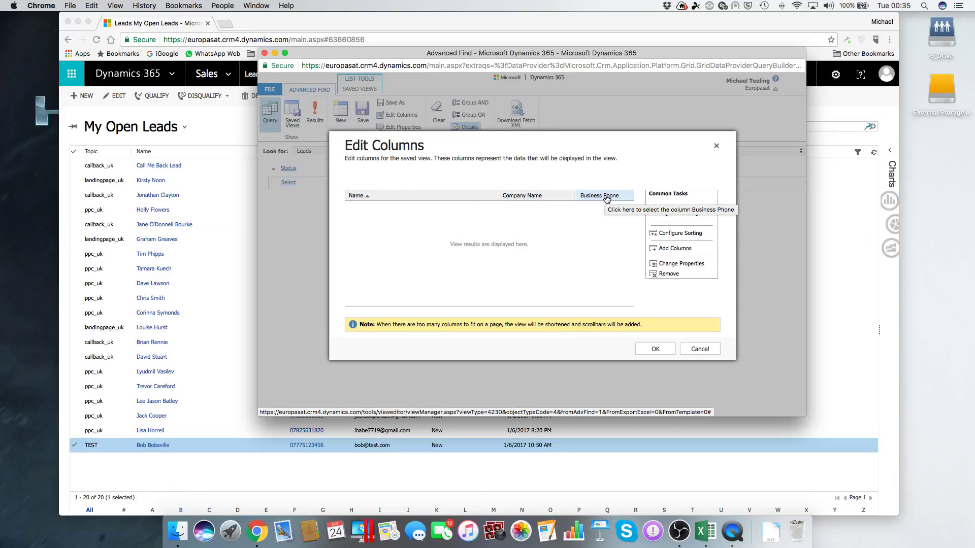
{"action": "left_click", "coordinate": [666, 248]}
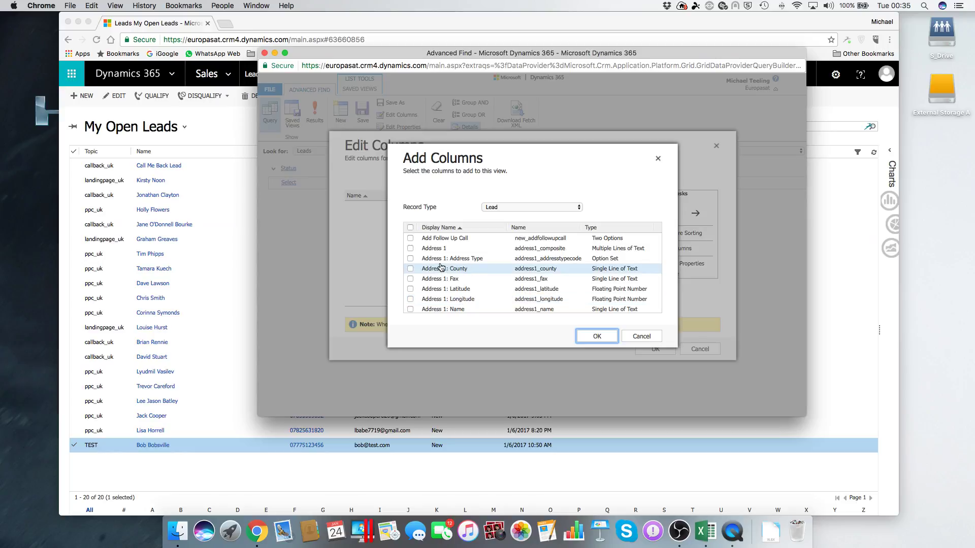
{"action": "scroll", "coordinate": [441, 268], "scroll_direction": "down", "scroll_amount": 12}
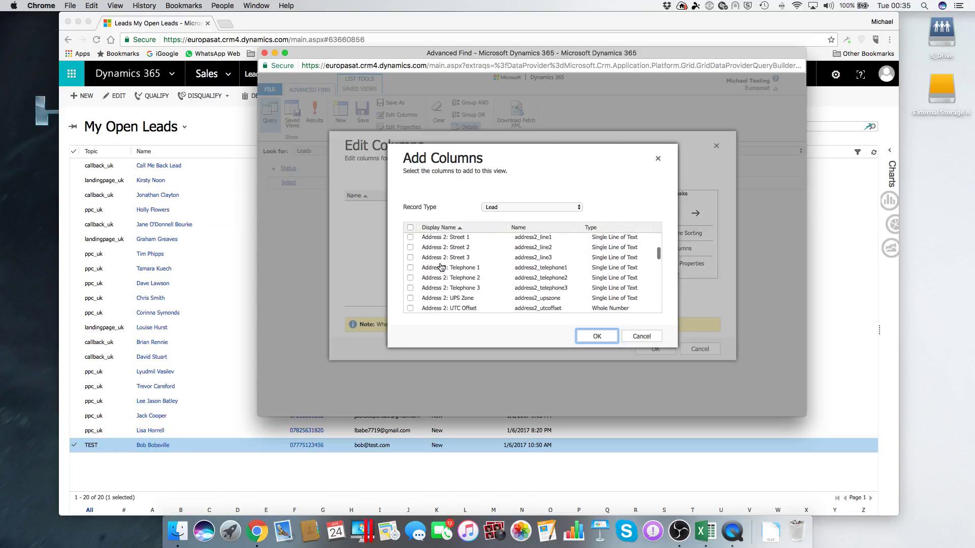
{"action": "scroll", "coordinate": [440, 267], "scroll_direction": "down", "scroll_amount": 3}
{"action": "scroll", "coordinate": [440, 267], "scroll_direction": "down", "scroll_amount": 5}
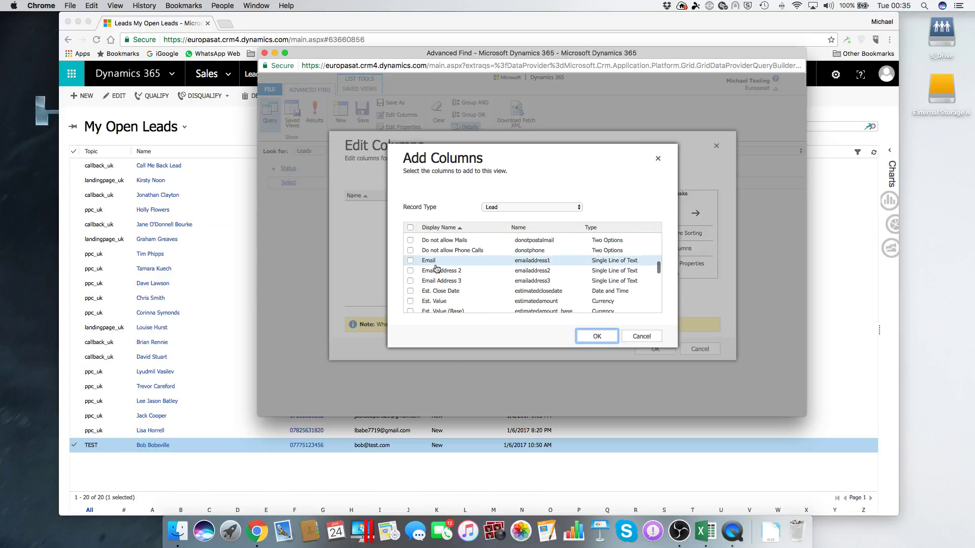
{"action": "left_click", "coordinate": [410, 260]}
- Mark the Mobile Phone and Last Name columns of the lead record for adding to the view
{"action": "scroll", "coordinate": [474, 263], "scroll_direction": "down", "scroll_amount": 10}
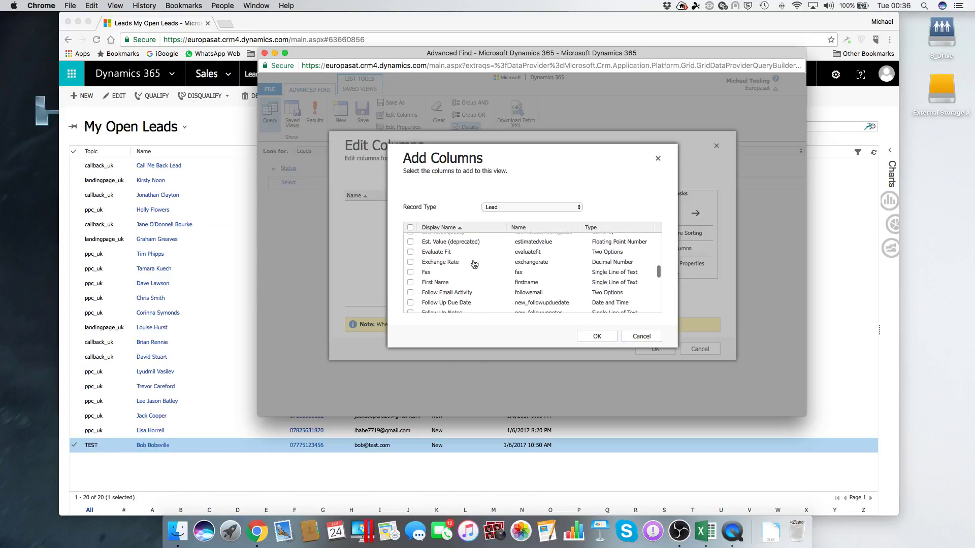
{"action": "scroll", "coordinate": [474, 264], "scroll_direction": "down", "scroll_amount": 2}
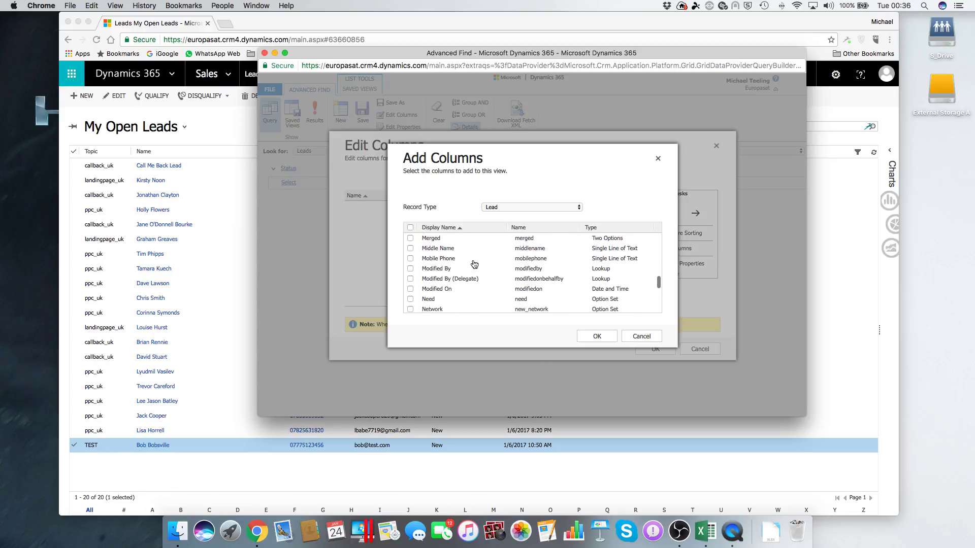
{"action": "scroll", "coordinate": [474, 263], "scroll_direction": "up", "scroll_amount": 1}
{"action": "scroll", "coordinate": [474, 264], "scroll_direction": "down", "scroll_amount": 2}
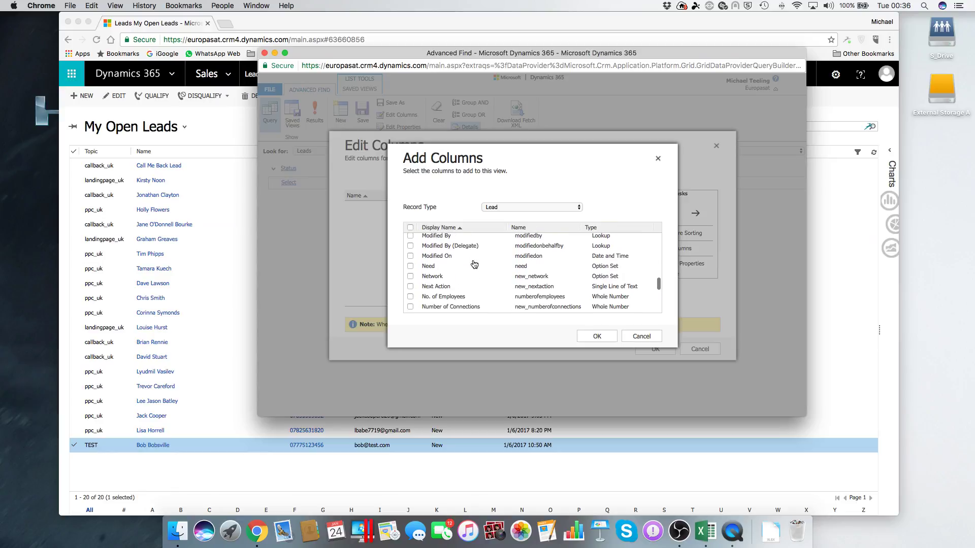
{"action": "scroll", "coordinate": [474, 264], "scroll_direction": "up", "scroll_amount": 1}
{"action": "left_click", "coordinate": [410, 238]}
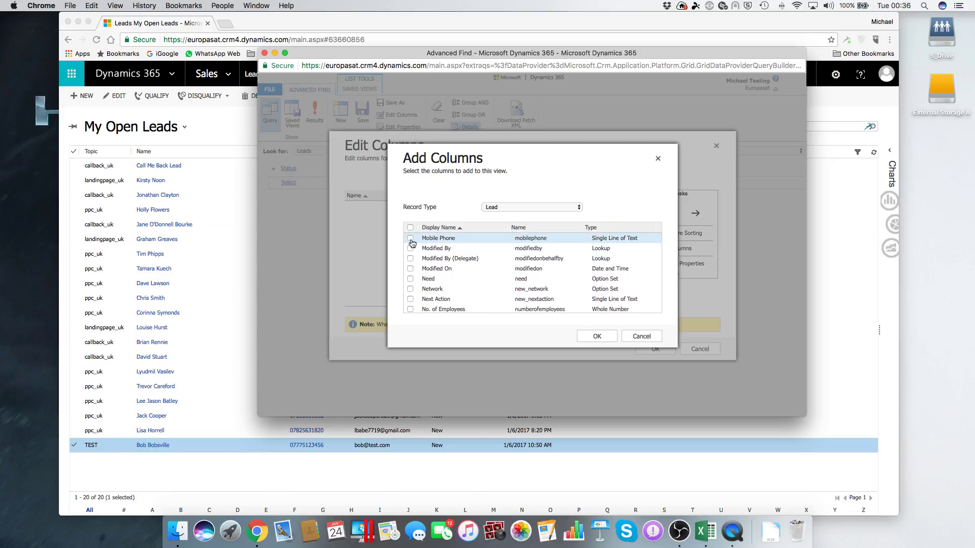
{"action": "scroll", "coordinate": [491, 275], "scroll_direction": "up", "scroll_amount": 5}
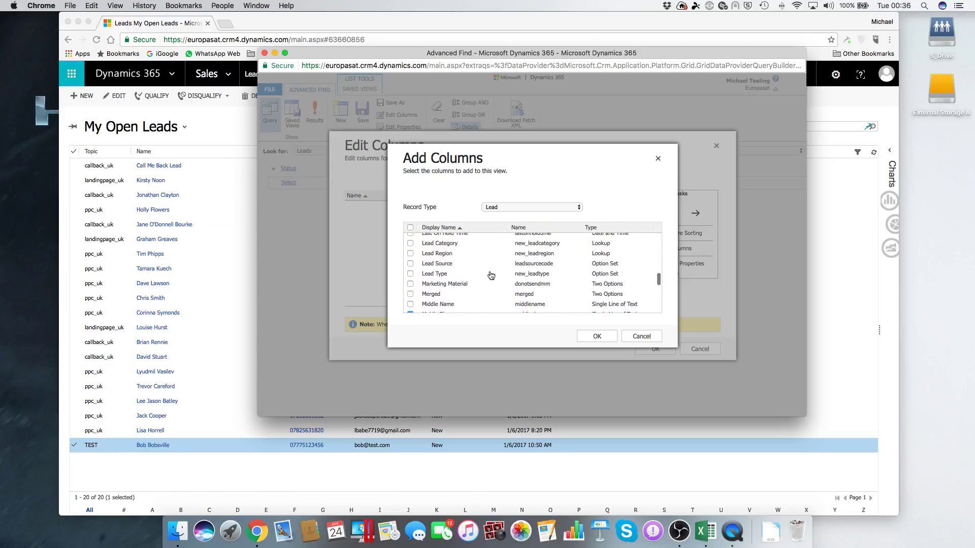
{"action": "left_click", "coordinate": [410, 269]}
- Mark the First Name column as well and add all the marked columns to the view
{"action": "scroll", "coordinate": [513, 274], "scroll_direction": "up", "scroll_amount": 3}
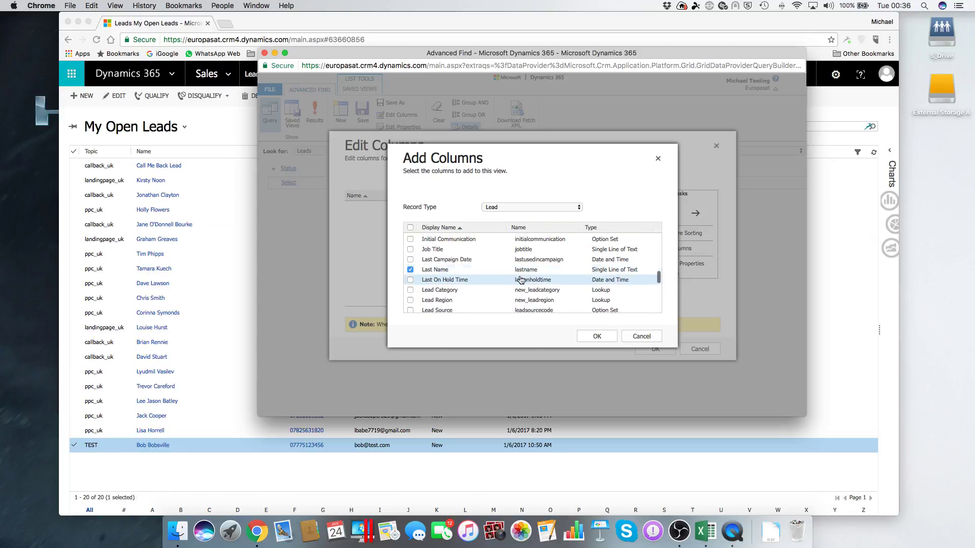
{"action": "scroll", "coordinate": [508, 277], "scroll_direction": "up", "scroll_amount": 6}
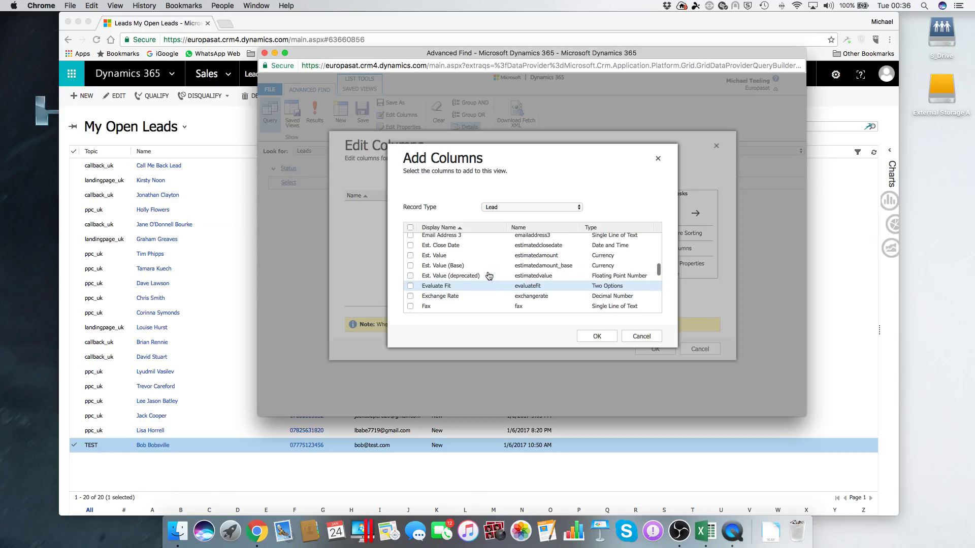
{"action": "scroll", "coordinate": [458, 273], "scroll_direction": "up", "scroll_amount": 3}
{"action": "scroll", "coordinate": [458, 275], "scroll_direction": "down", "scroll_amount": 5}
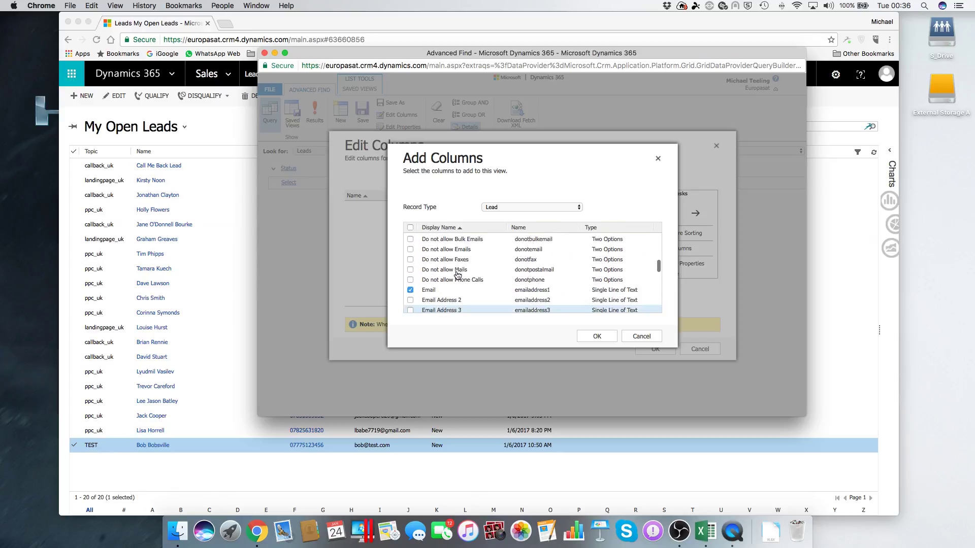
{"action": "scroll", "coordinate": [457, 275], "scroll_direction": "down", "scroll_amount": 2}
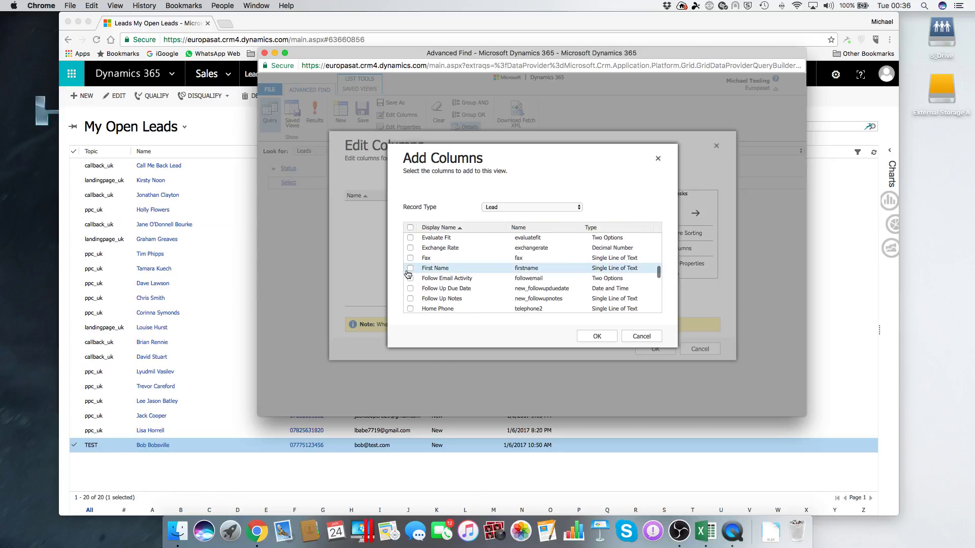
{"action": "left_click", "coordinate": [410, 268]}
{"action": "scroll", "coordinate": [480, 274], "scroll_direction": "down", "scroll_amount": 1}
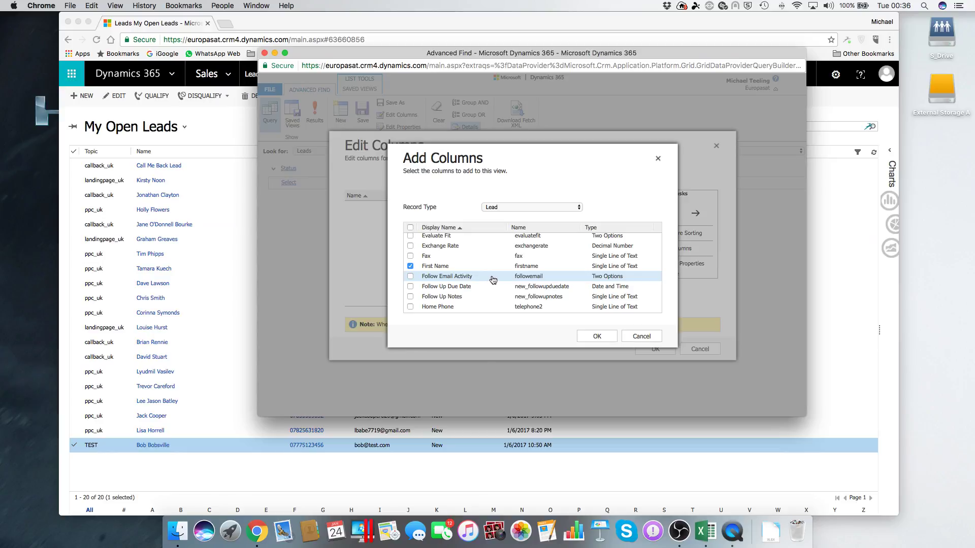
{"action": "left_click", "coordinate": [595, 335]}
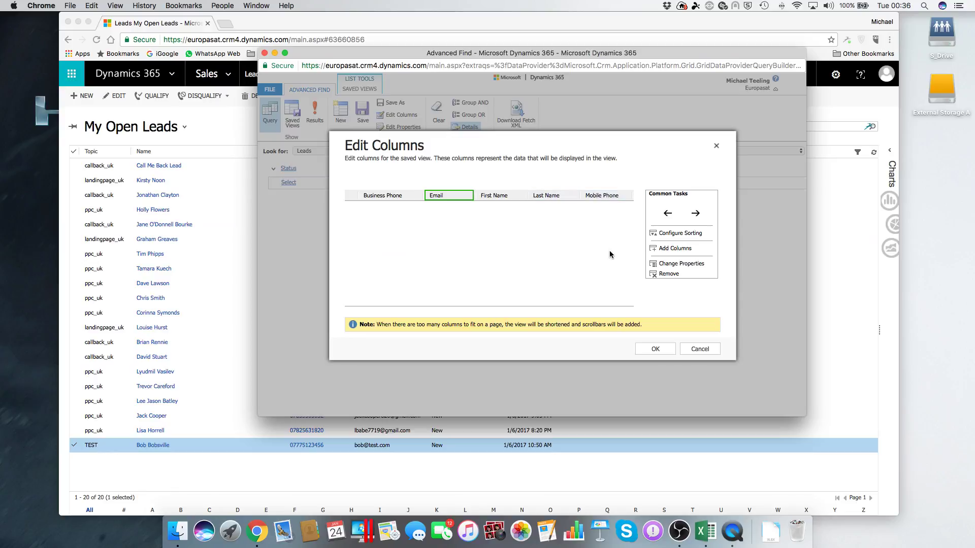
- Remove the Name column from the view's columns and confirm its removal
{"action": "scroll", "coordinate": [477, 222], "scroll_direction": "left", "scroll_amount": 5}
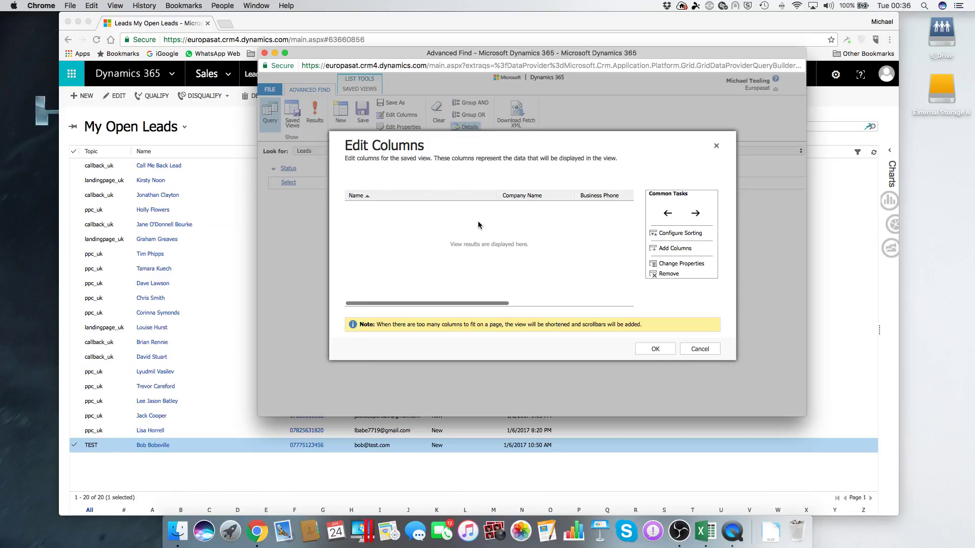
{"action": "scroll", "coordinate": [477, 222], "scroll_direction": "right", "scroll_amount": 2}
{"action": "scroll", "coordinate": [477, 225], "scroll_direction": "left", "scroll_amount": 4}
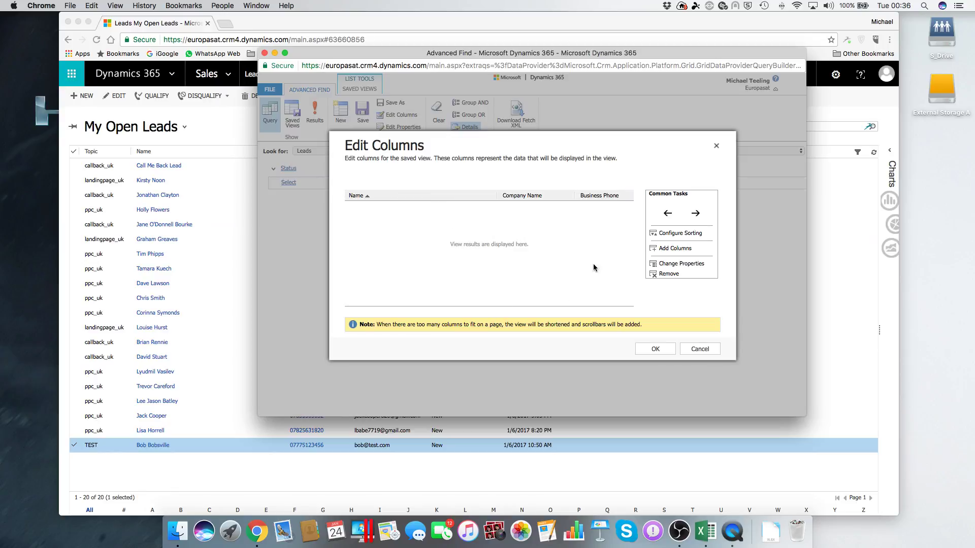
{"action": "left_click", "coordinate": [407, 196]}
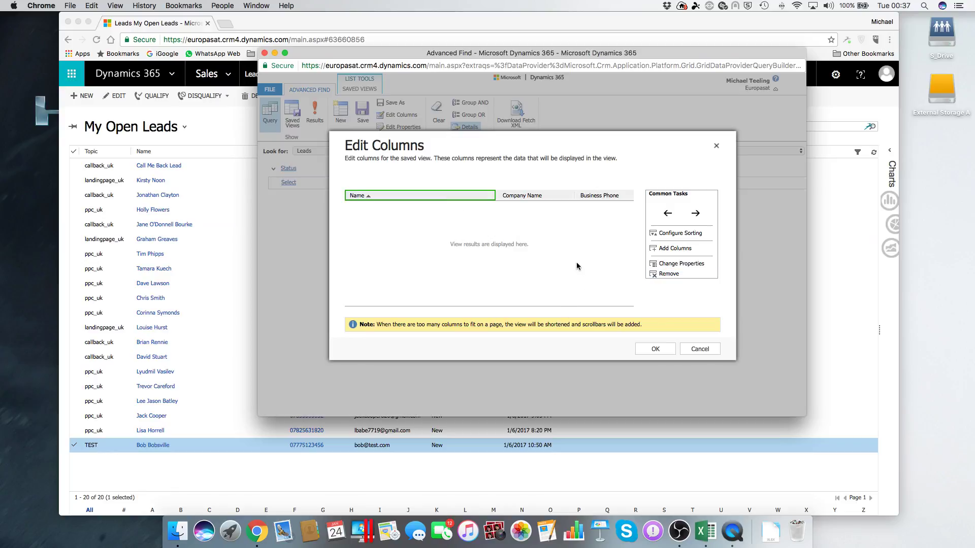
{"action": "left_click", "coordinate": [660, 275]}
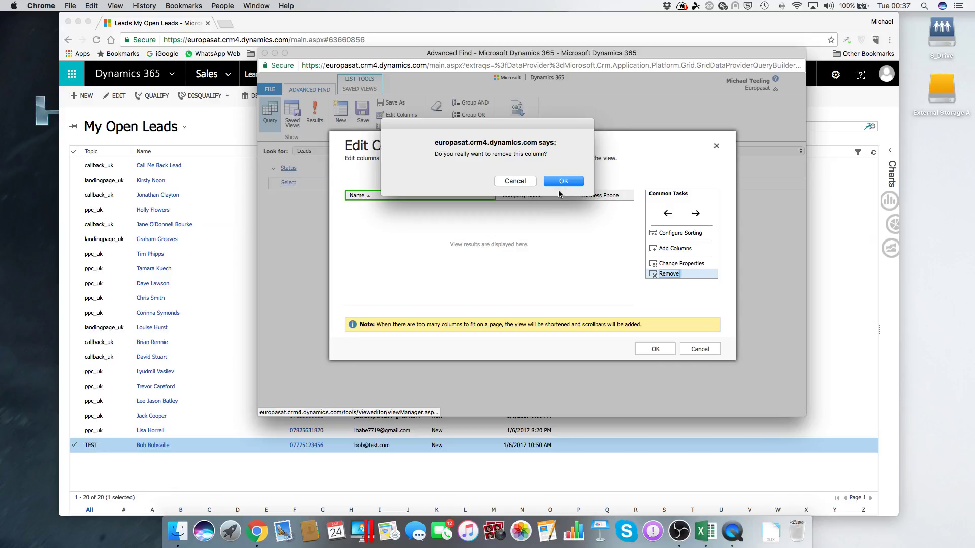
{"action": "left_click", "coordinate": [561, 183]}
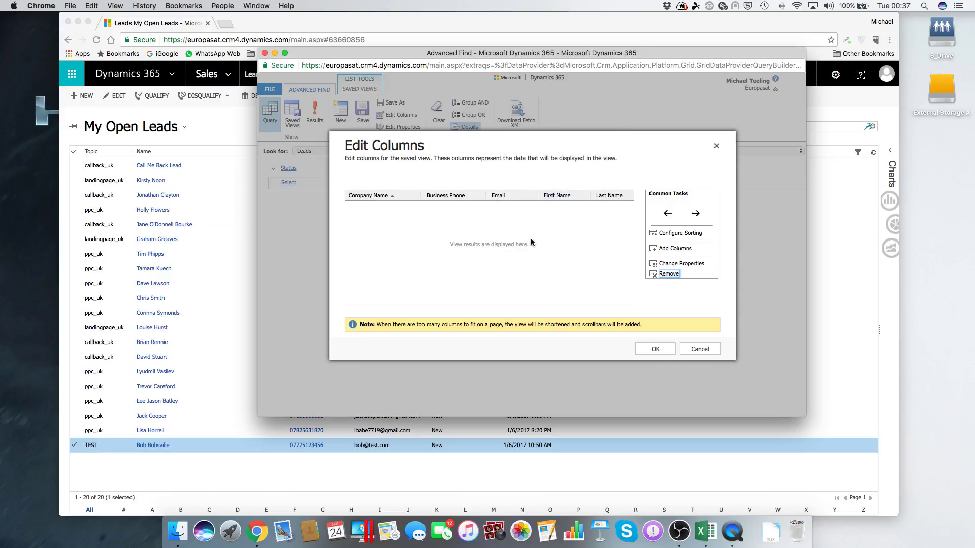
- Remove the Company Name and Business Phone columns from the view as well
{"action": "scroll", "coordinate": [456, 236], "scroll_direction": "right", "scroll_amount": 3}
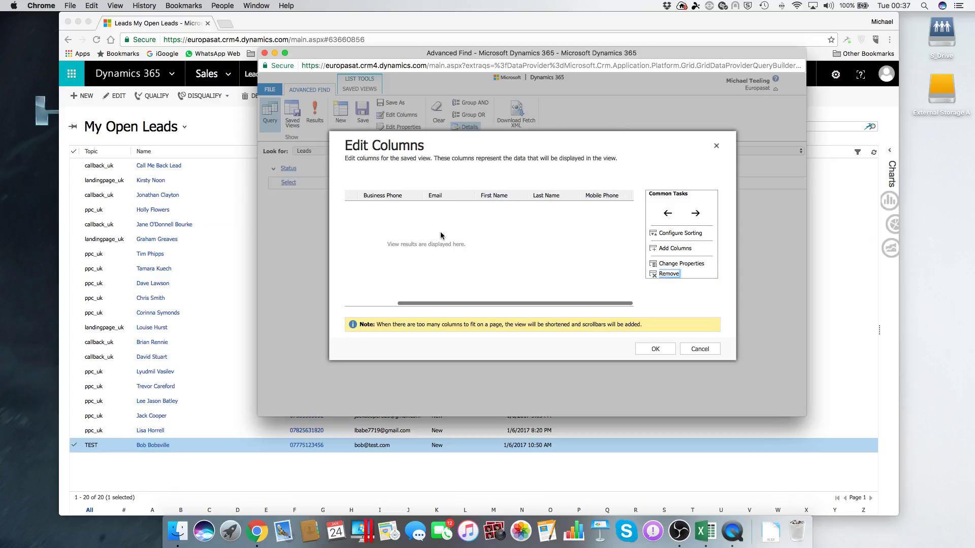
{"action": "scroll", "coordinate": [442, 232], "scroll_direction": "left", "scroll_amount": 3}
{"action": "left_click", "coordinate": [373, 197]}
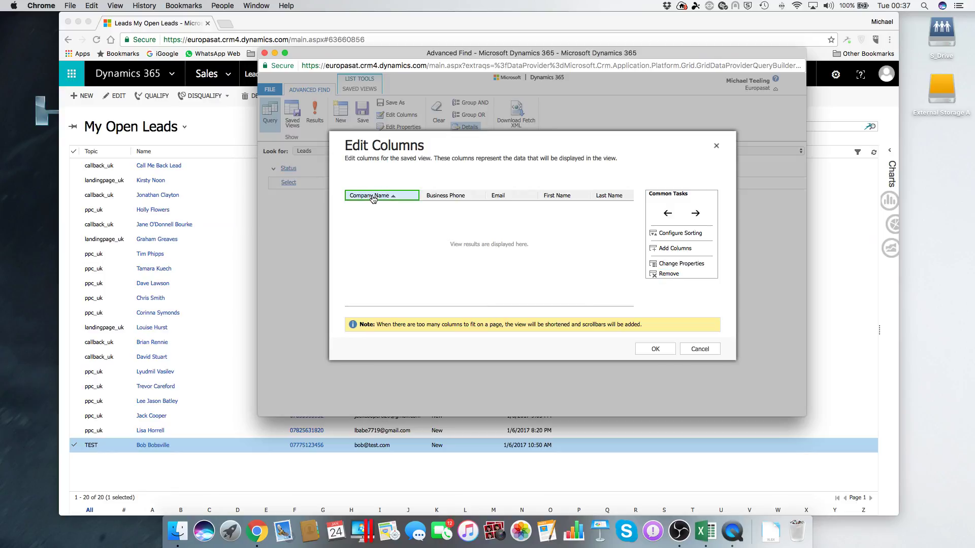
{"action": "left_click", "coordinate": [676, 276]}
{"action": "left_click", "coordinate": [565, 185]}
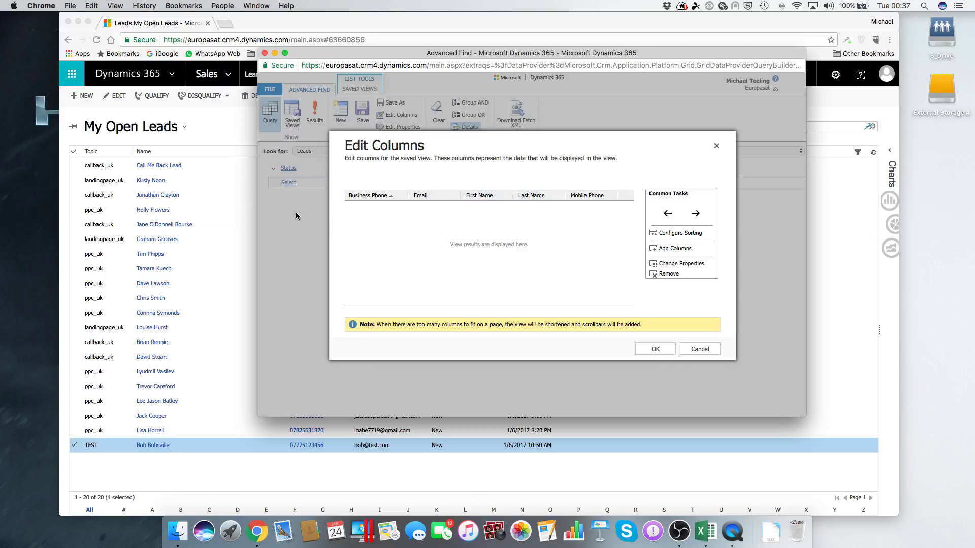
{"action": "left_click", "coordinate": [363, 198]}
{"action": "left_click", "coordinate": [655, 274]}
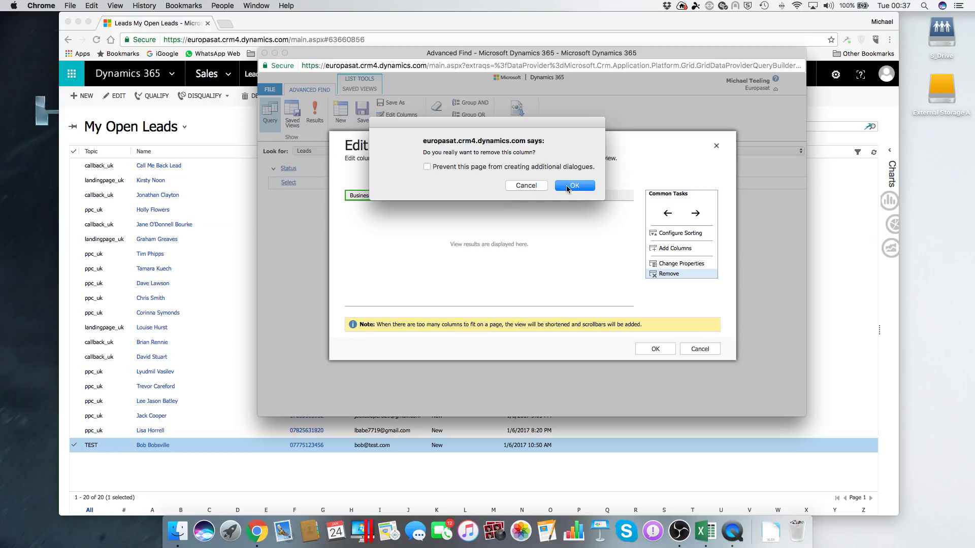
{"action": "left_click", "coordinate": [572, 186]}
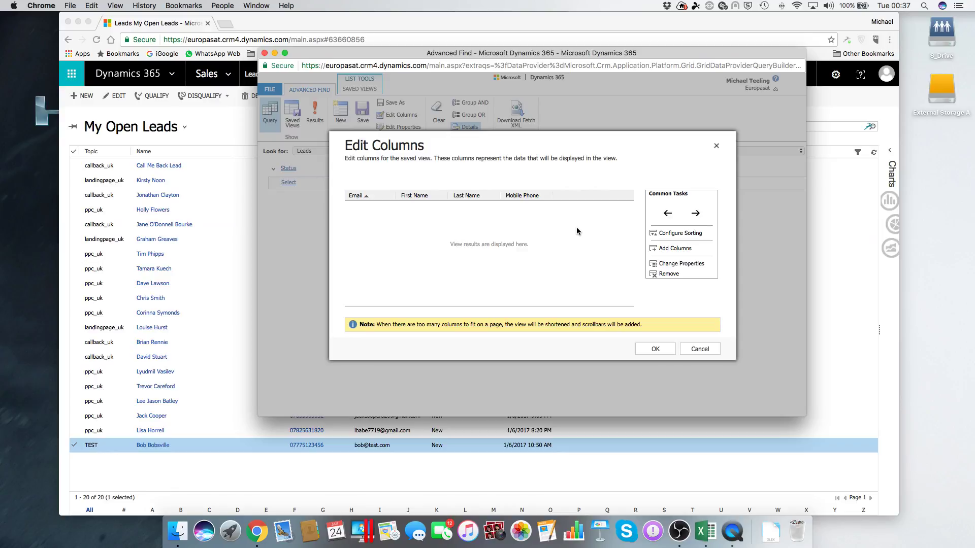
- Reorder the view's columns so that First Name, Last Name and Mobile Phone come before Email
{"action": "left_click", "coordinate": [424, 198]}
{"action": "left_click", "coordinate": [666, 213]}
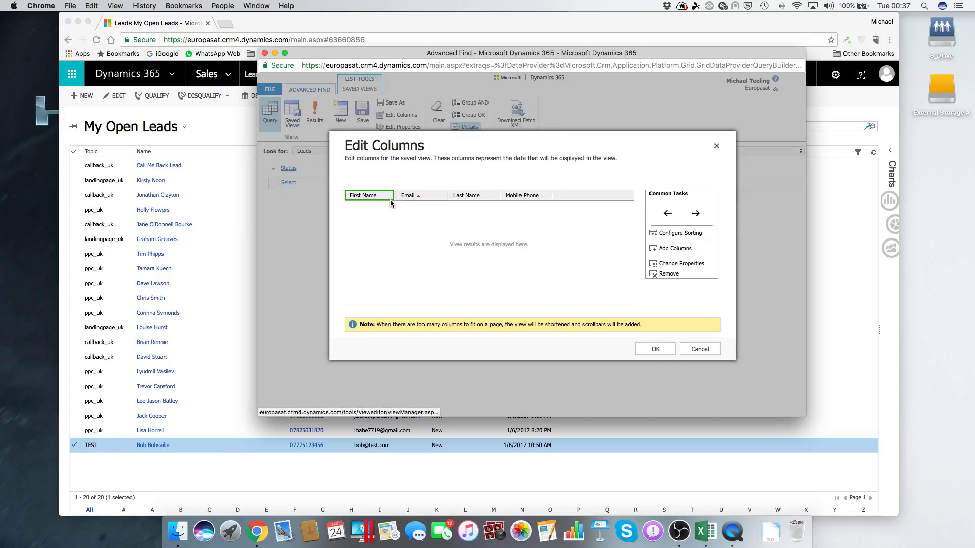
{"action": "left_click", "coordinate": [467, 196]}
{"action": "left_click", "coordinate": [667, 213]}
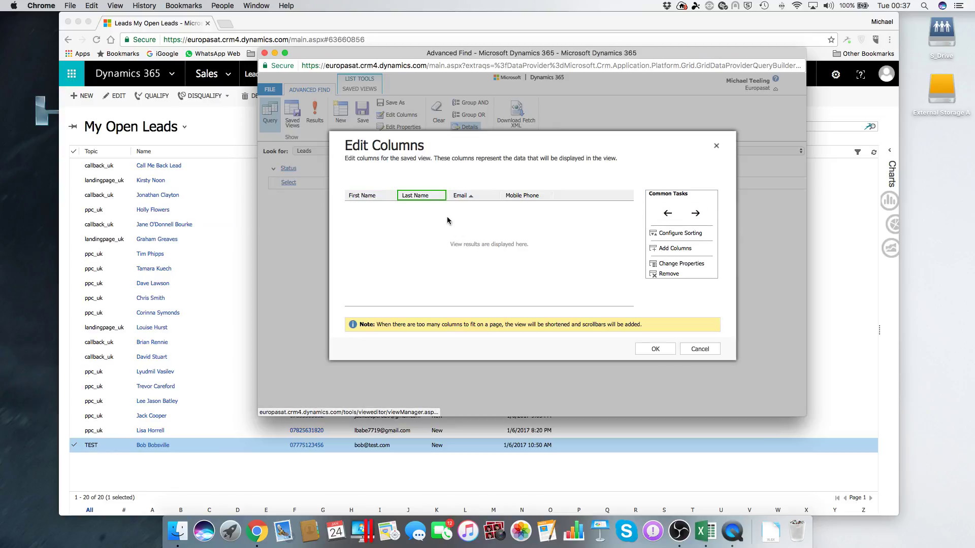
{"action": "left_click", "coordinate": [513, 198]}
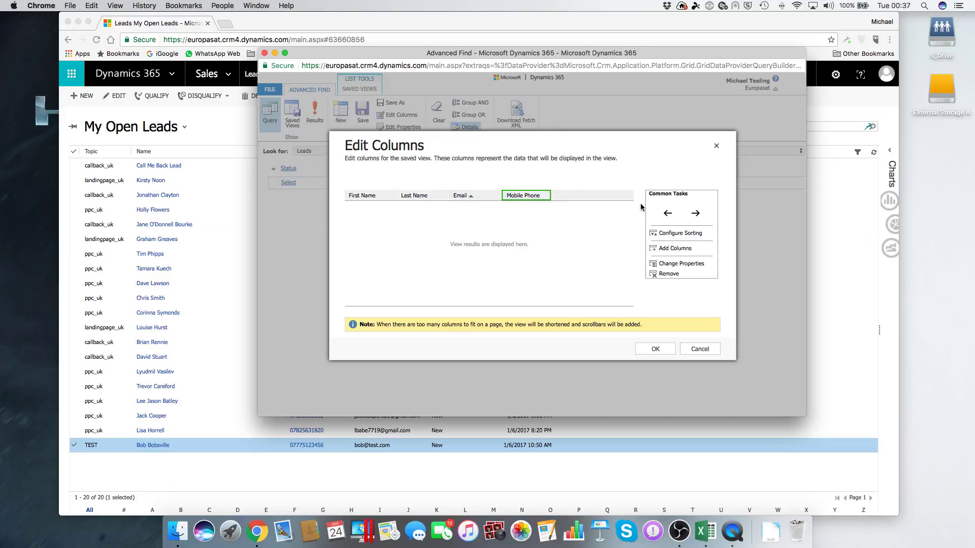
{"action": "left_click", "coordinate": [667, 213]}
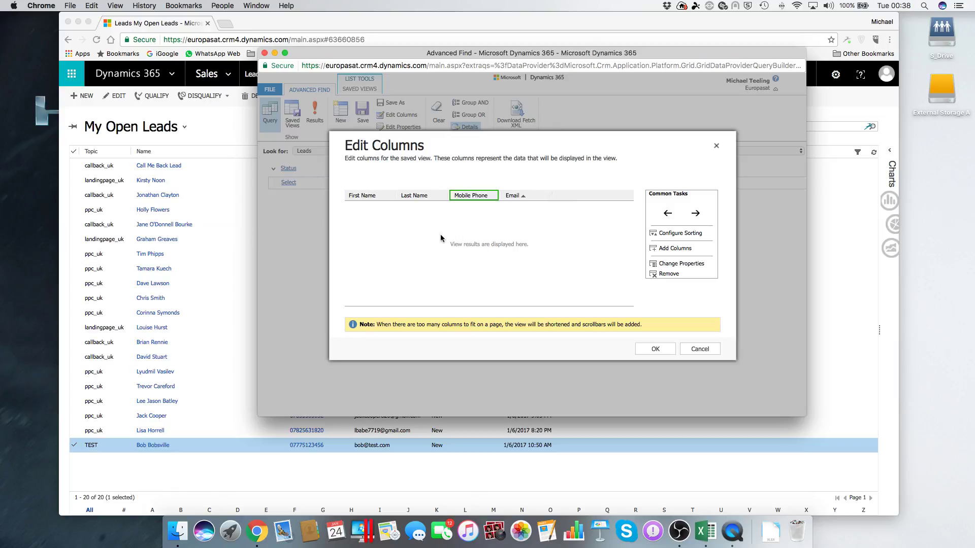
- Add the lead's Owner column as the last column, after Email, and apply the edited column layout
{"action": "left_click", "coordinate": [663, 249]}
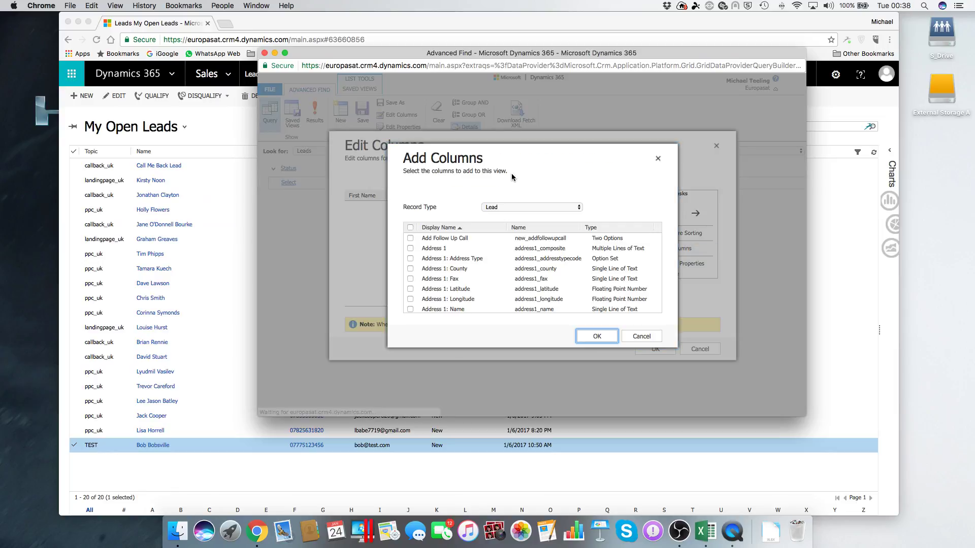
{"action": "scroll", "coordinate": [475, 251], "scroll_direction": "down", "scroll_amount": 5}
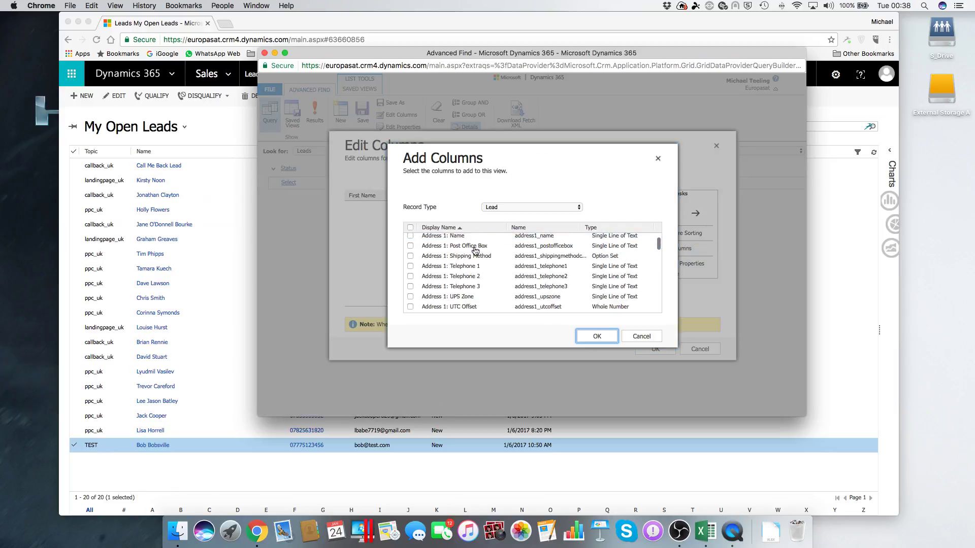
{"action": "scroll", "coordinate": [475, 251], "scroll_direction": "down", "scroll_amount": 10}
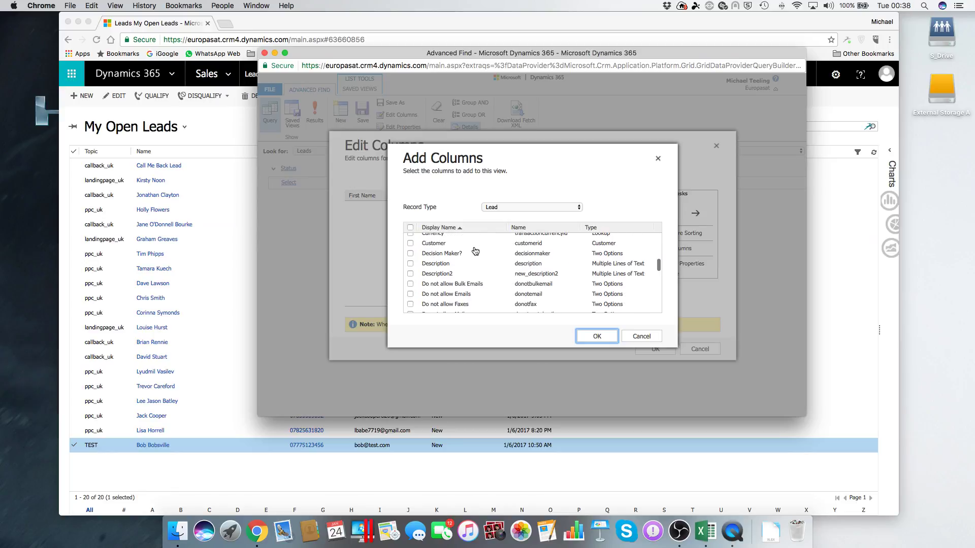
{"action": "scroll", "coordinate": [475, 251], "scroll_direction": "down", "scroll_amount": 10}
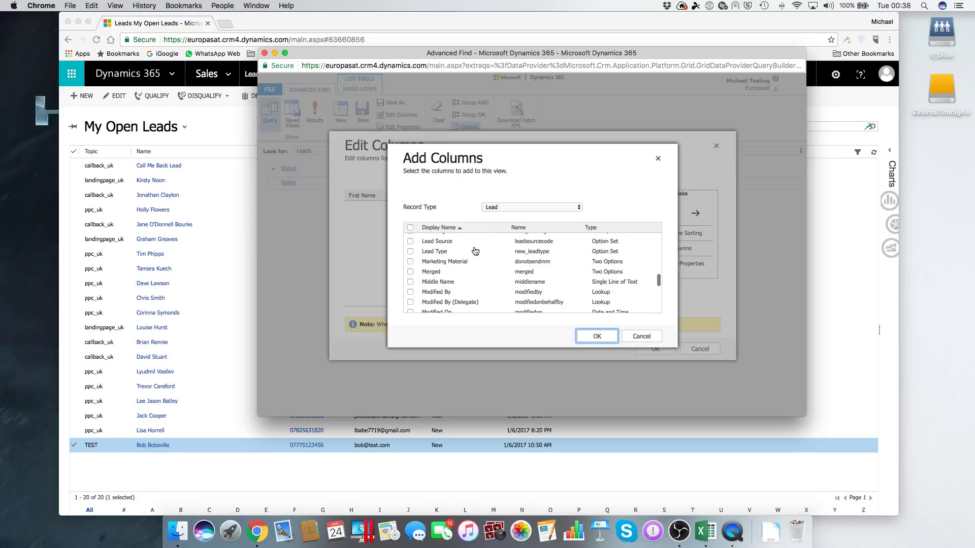
{"action": "left_click", "coordinate": [552, 290]}
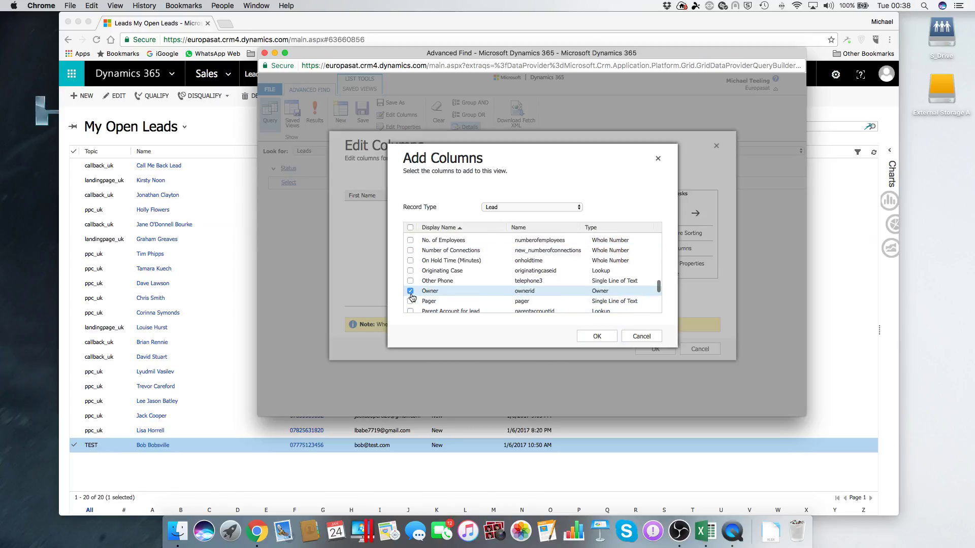
{"action": "left_click", "coordinate": [594, 335]}
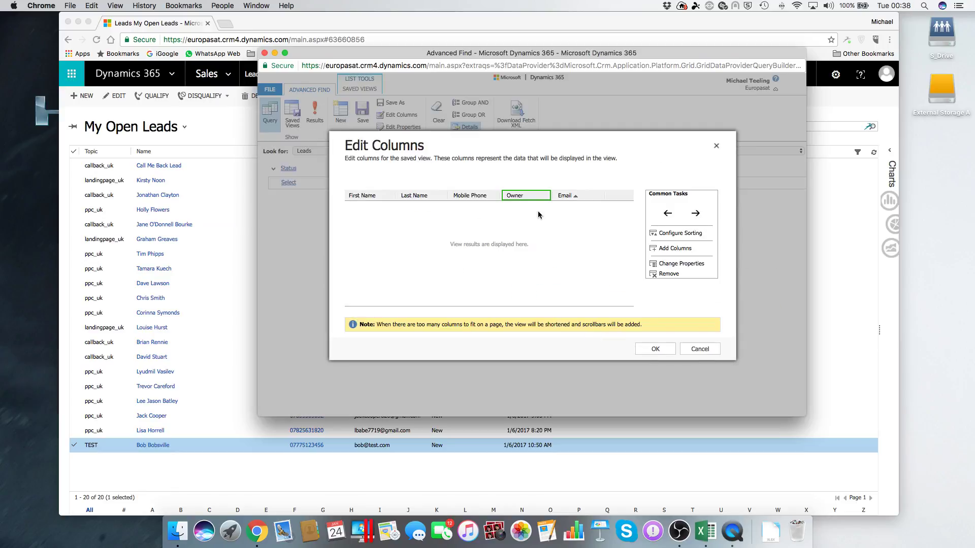
{"action": "left_click", "coordinate": [695, 214]}
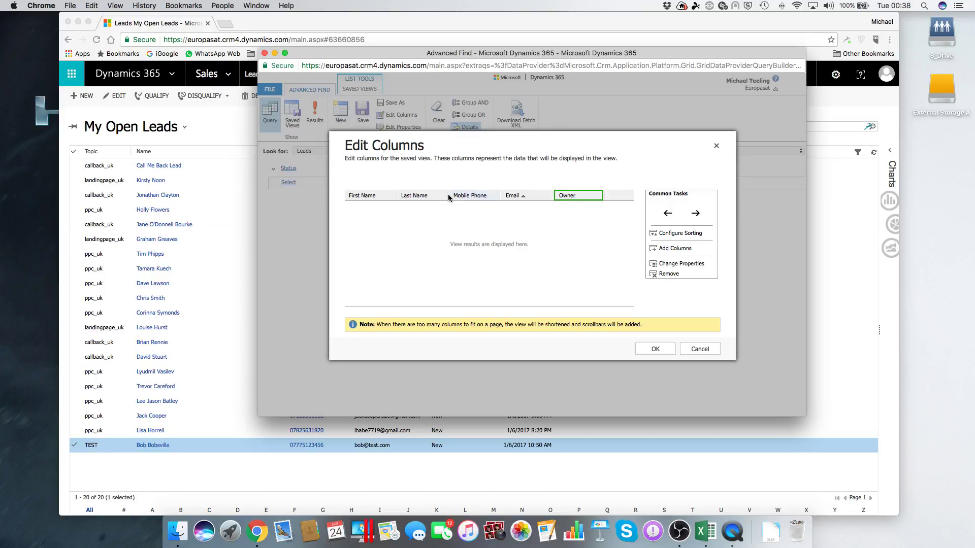
{"action": "left_click", "coordinate": [654, 350]}
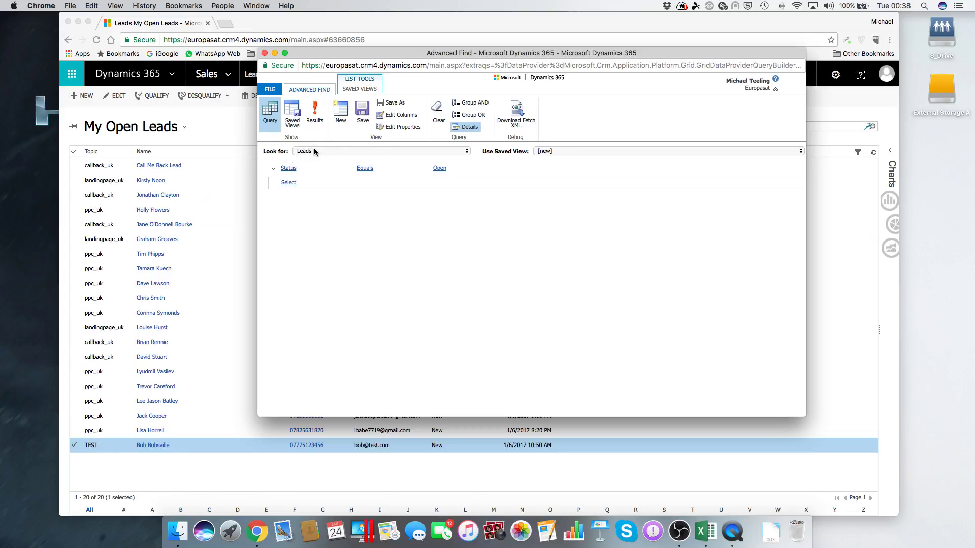
- Check the Status Equals Open criterion, run the query and look through the listed leads with the new columns
{"action": "left_click", "coordinate": [289, 183]}
{"action": "left_click", "coordinate": [311, 169]}
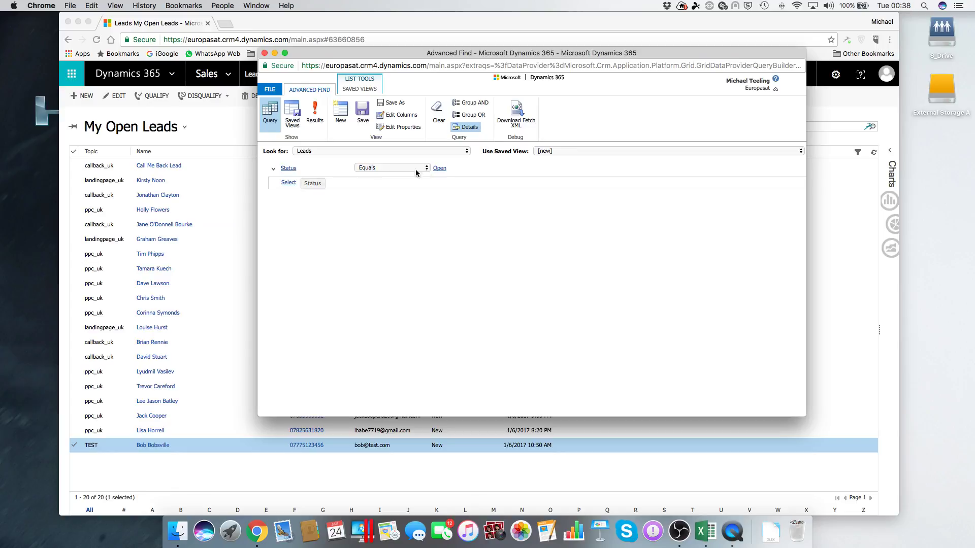
{"action": "left_click", "coordinate": [446, 170]}
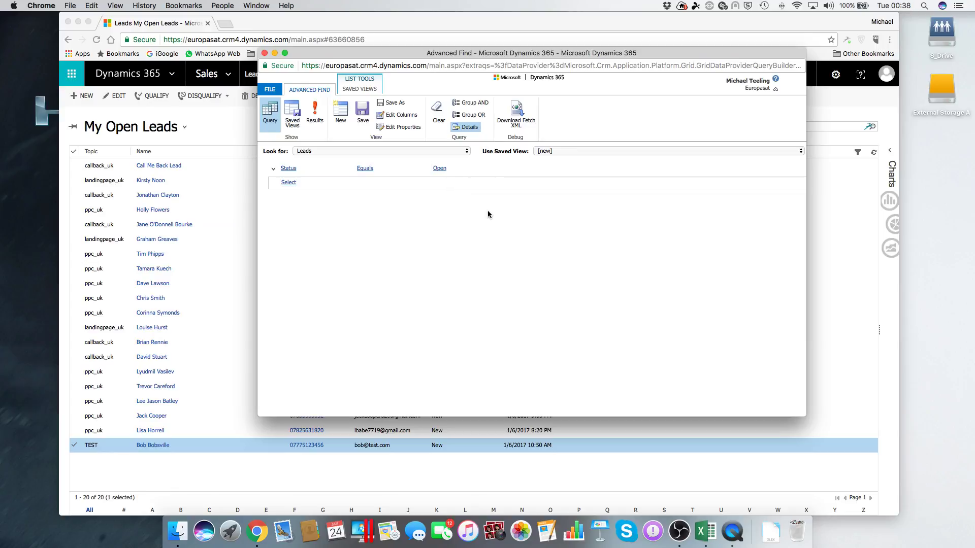
{"action": "left_click", "coordinate": [317, 111]}
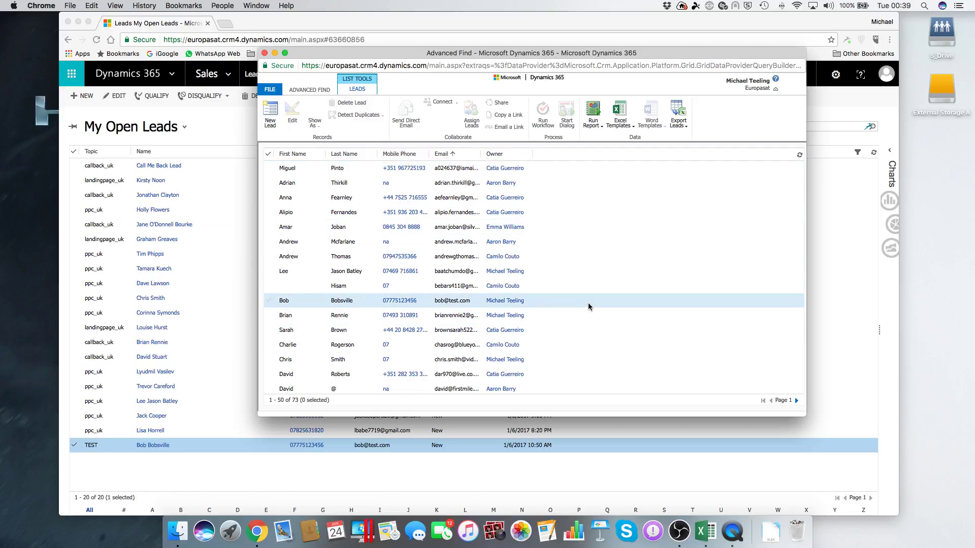
{"action": "scroll", "coordinate": [623, 286], "scroll_direction": "down", "scroll_amount": 10}
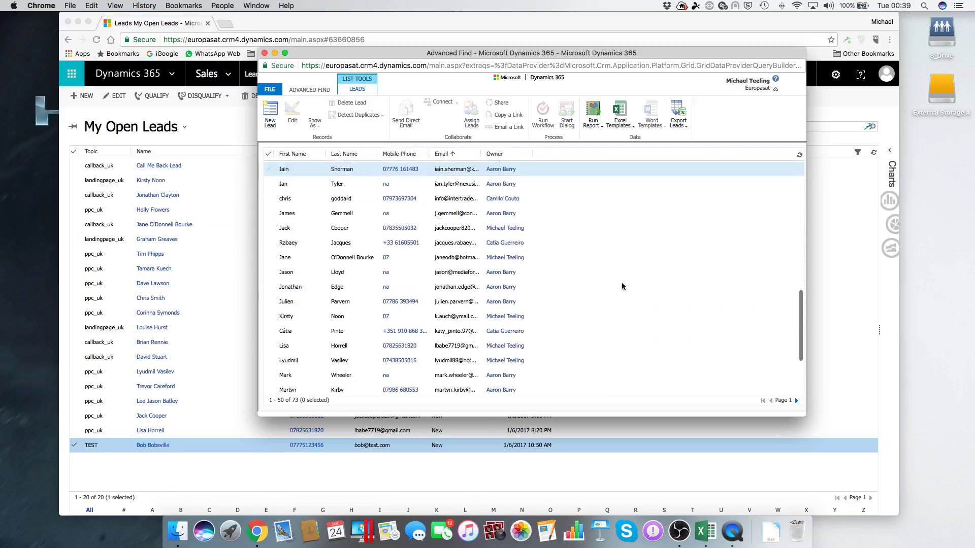
{"action": "scroll", "coordinate": [622, 283], "scroll_direction": "up", "scroll_amount": 3}
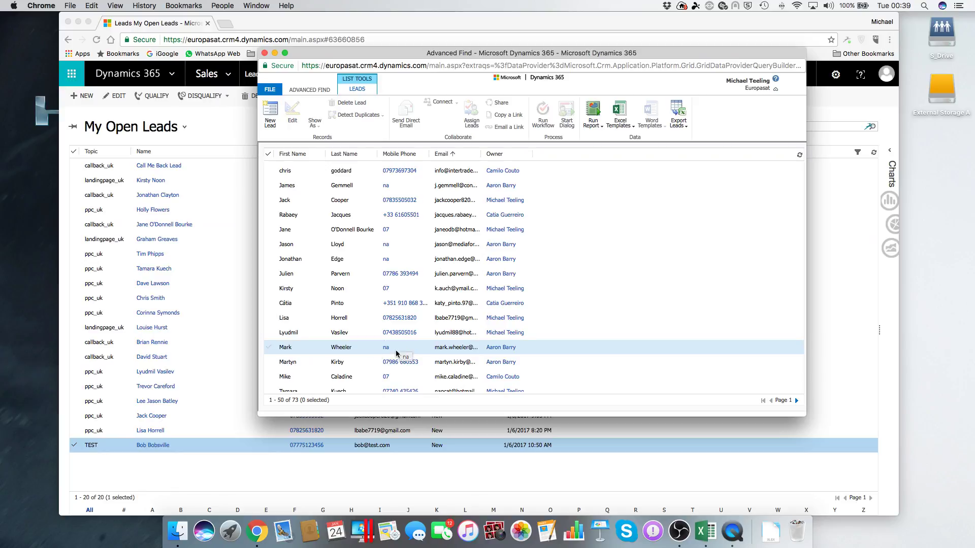
{"action": "scroll", "coordinate": [399, 349], "scroll_direction": "up", "scroll_amount": 1}
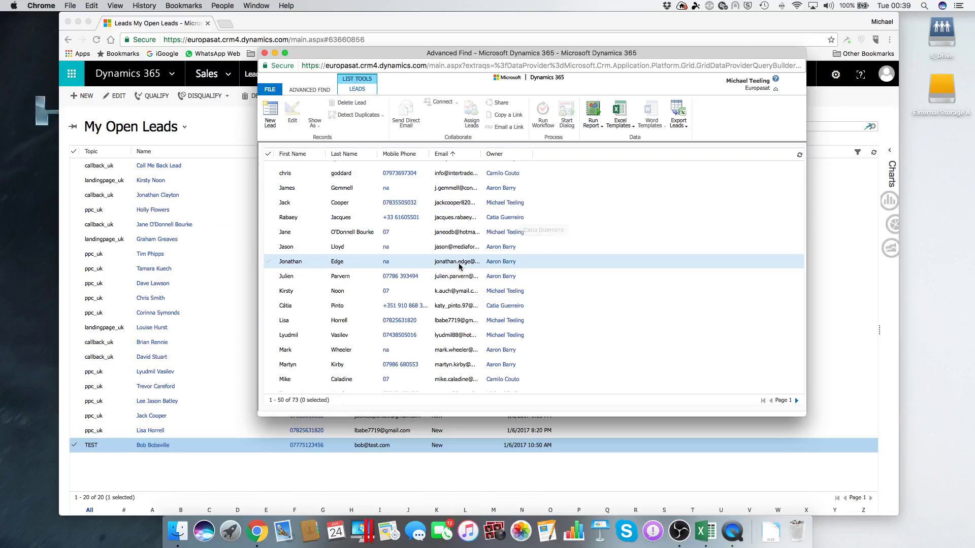
{"action": "scroll", "coordinate": [459, 266], "scroll_direction": "up", "scroll_amount": 10}
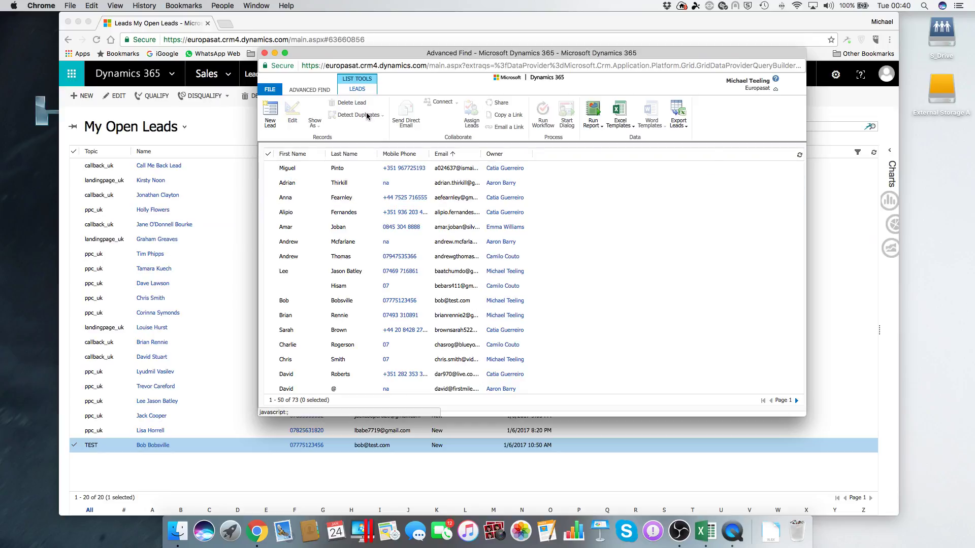
- Return to the query definition and save it as a new view named "SMS + Email data test 01"
{"action": "left_click", "coordinate": [310, 90]}
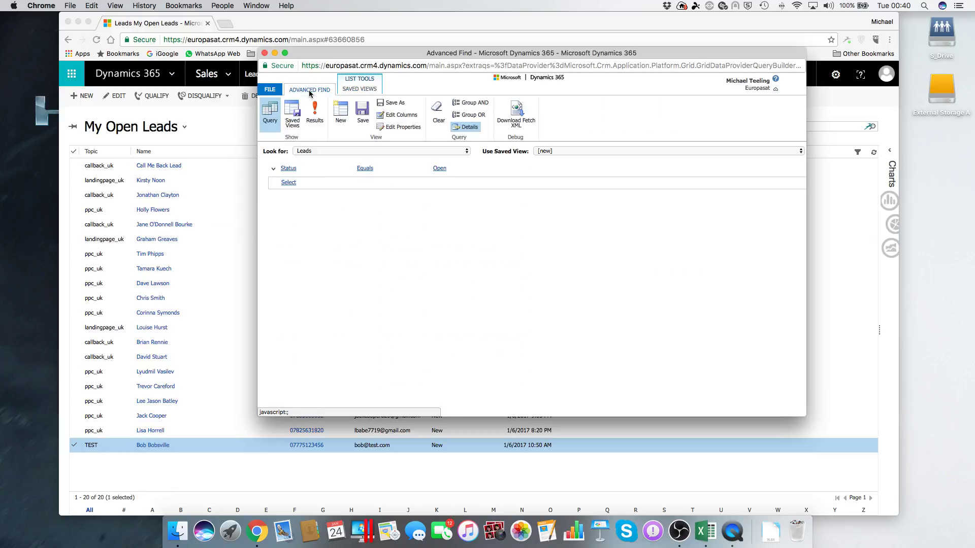
{"action": "left_click", "coordinate": [391, 103]}
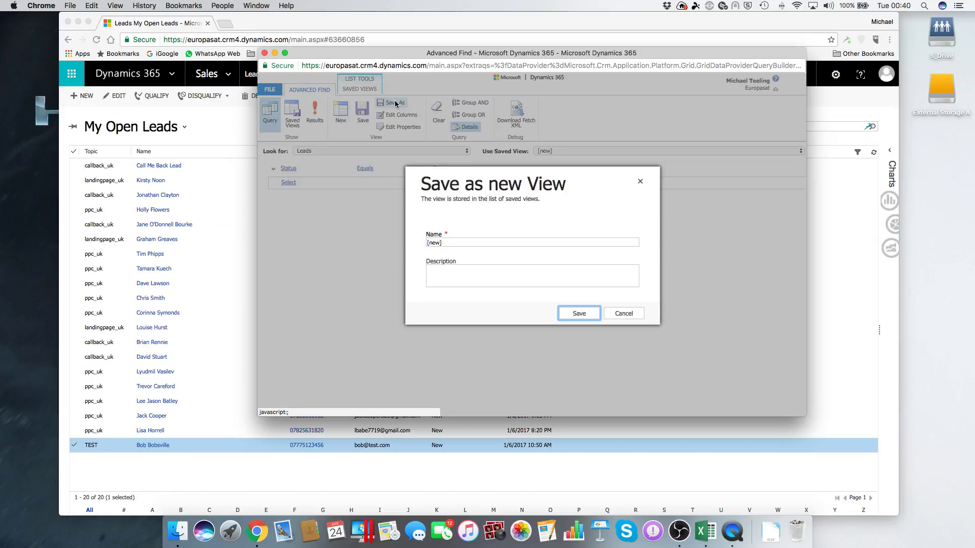
{"action": "left_click_drag", "start_coordinate": [459, 243], "coordinate": [406, 246]}
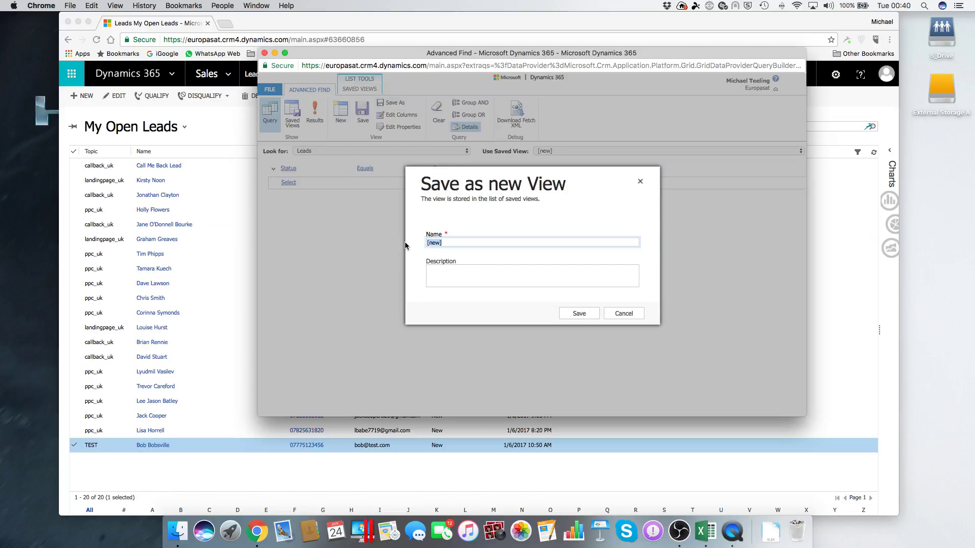
{"action": "key", "text": "Right"}
{"action": "key", "text": "BackSpace"}
{"action": "key", "text": "BackSpace"}
{"action": "key", "text": "BackSpace"}
{"action": "key", "text": "BackSpace"}
{"action": "key", "text": "BackSpace"}
{"action": "type", "text": "SMS + EMail Data test 01"}
{"action": "left_click", "coordinate": [456, 243]}
{"action": "key", "text": "BackSpace"}
{"action": "type", "text": "m"}
{"action": "key", "text": "Right"}
{"action": "key", "text": "Right"}
{"action": "key", "text": "BackSpace"}
{"action": "type", "text": "d"}
{"action": "left_click", "coordinate": [579, 314]}
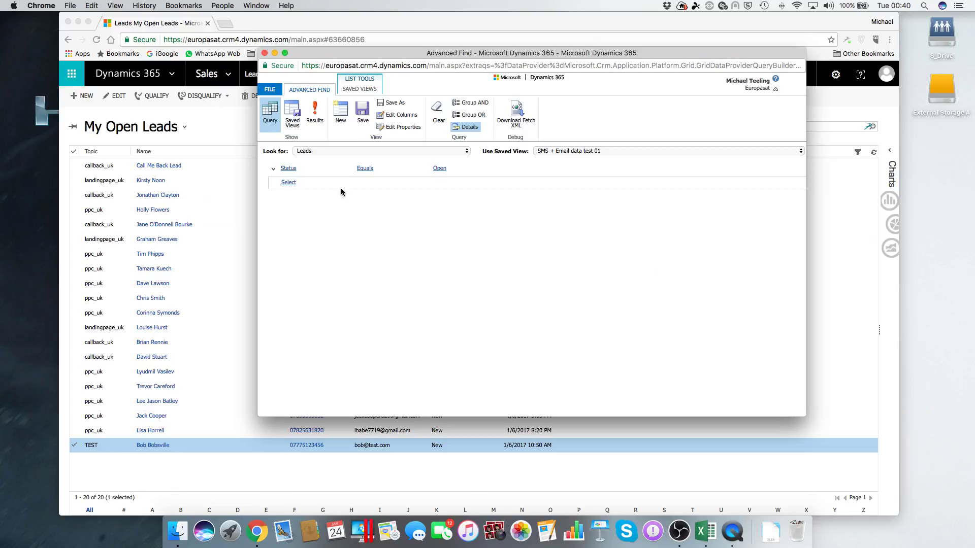
- Look at the list of saved lead views and return to the query definition
{"action": "left_click", "coordinate": [292, 114]}
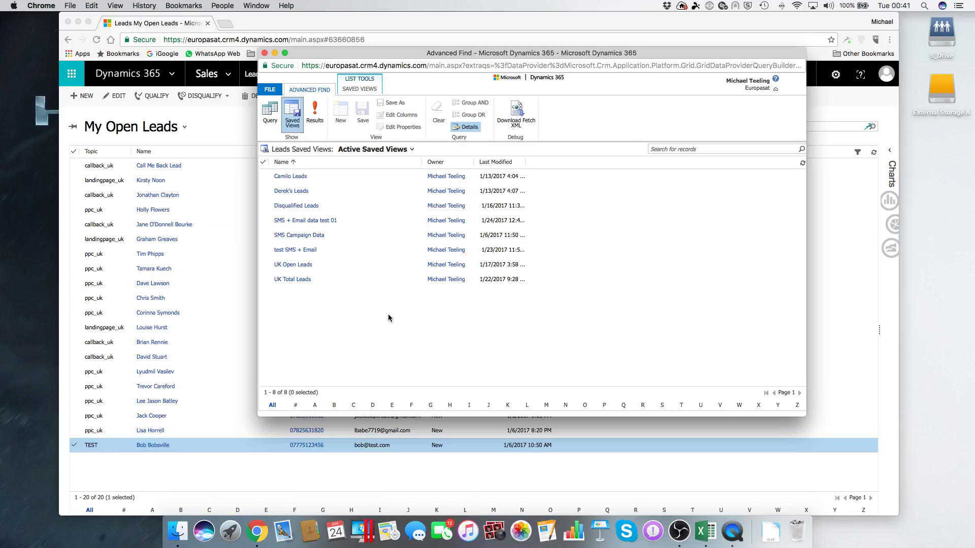
{"action": "left_click", "coordinate": [271, 121]}
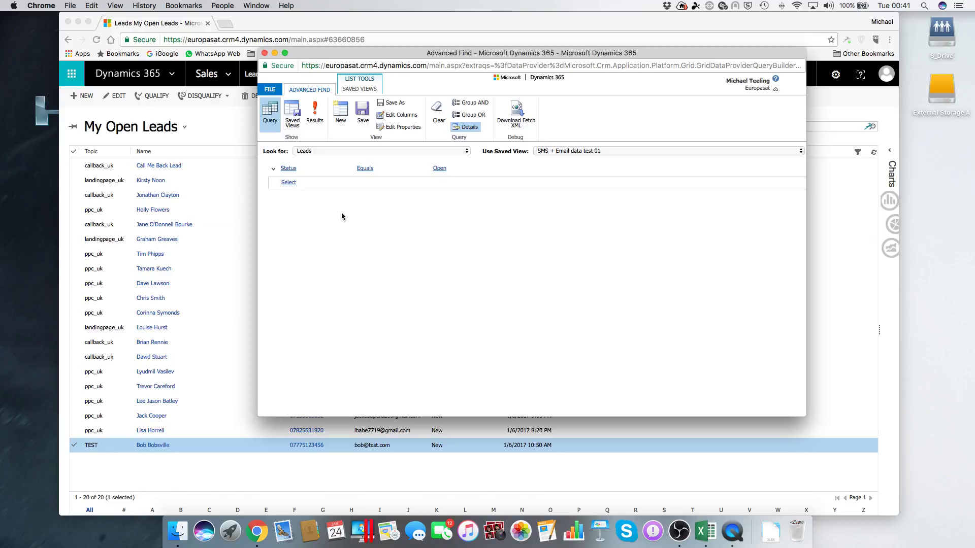
- Start a new Advanced Find query that looks for Opportunities
{"action": "left_click", "coordinate": [341, 114]}
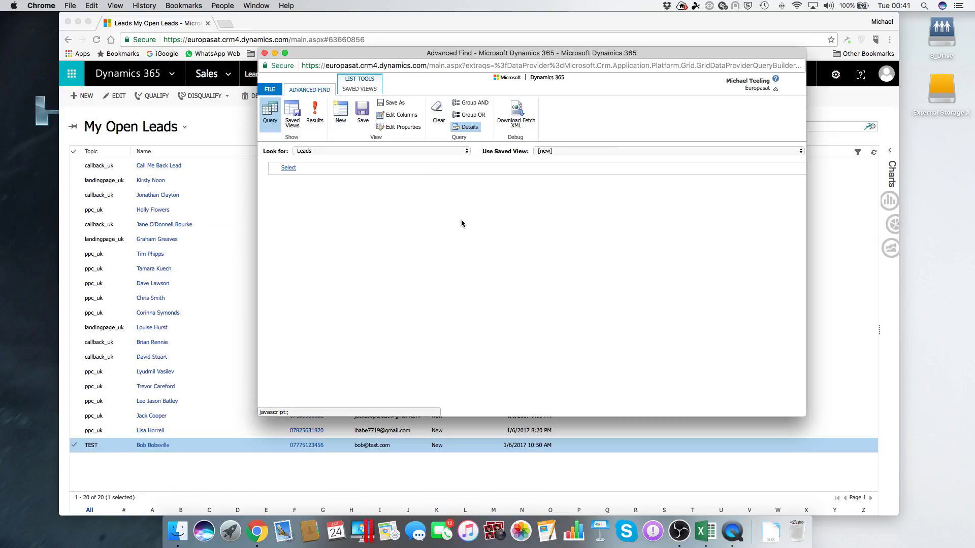
{"action": "left_click", "coordinate": [440, 151]}
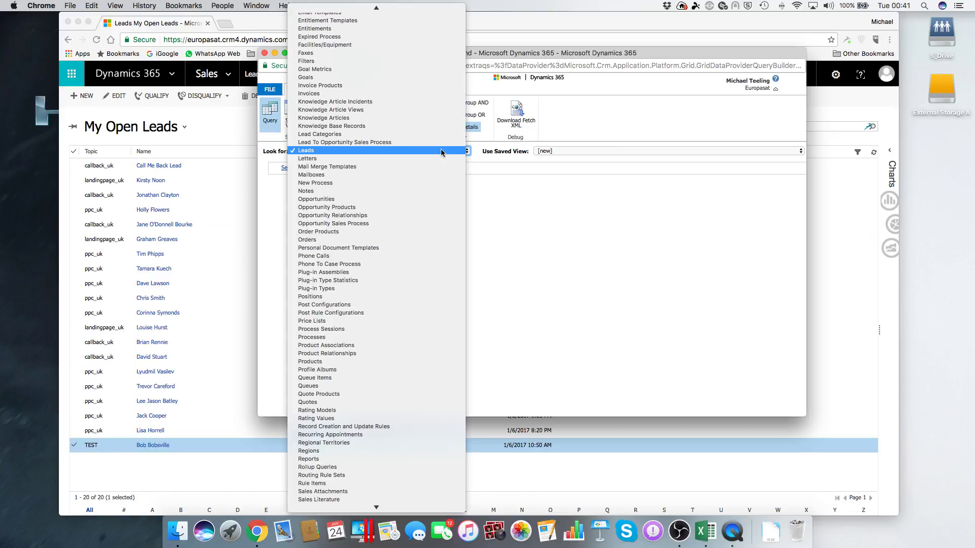
{"action": "left_click", "coordinate": [372, 200]}
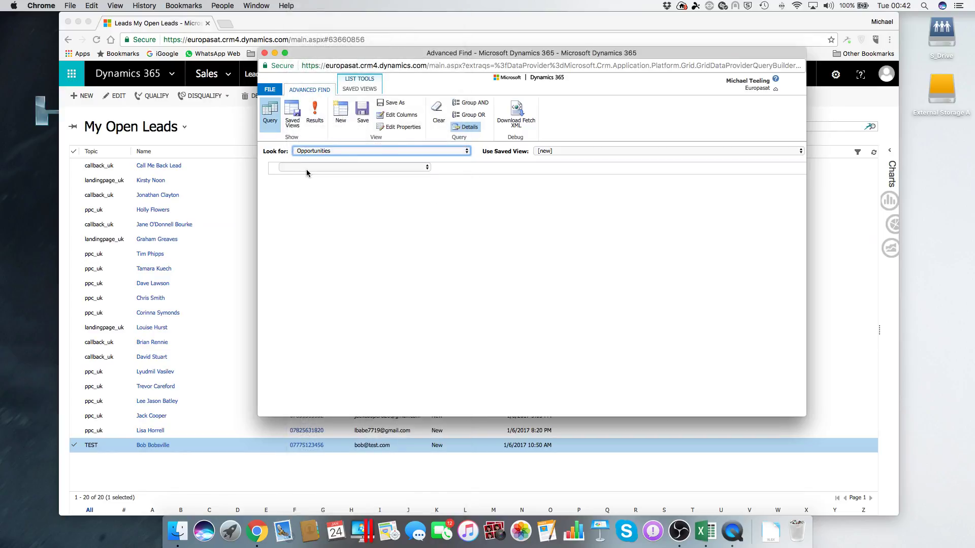
- Add a Status Equals Open criterion to the opportunities query
{"action": "left_click", "coordinate": [326, 168]}
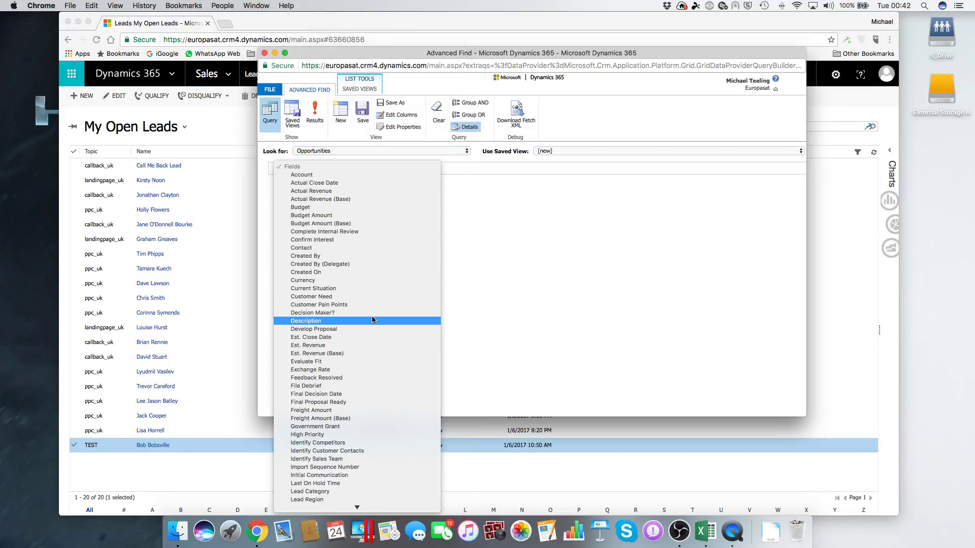
{"action": "scroll", "coordinate": [367, 275], "scroll_direction": "down", "scroll_amount": 10}
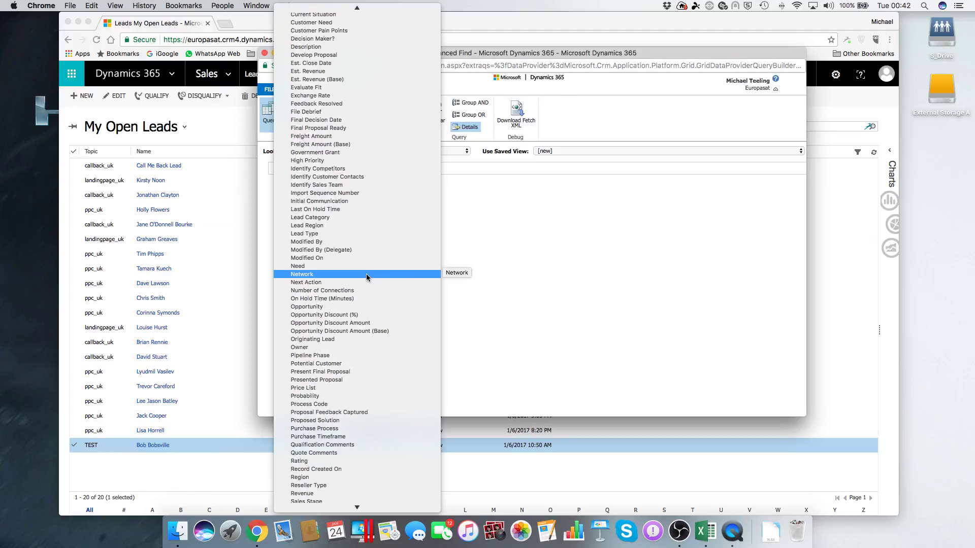
{"action": "scroll", "coordinate": [367, 277], "scroll_direction": "down", "scroll_amount": 5}
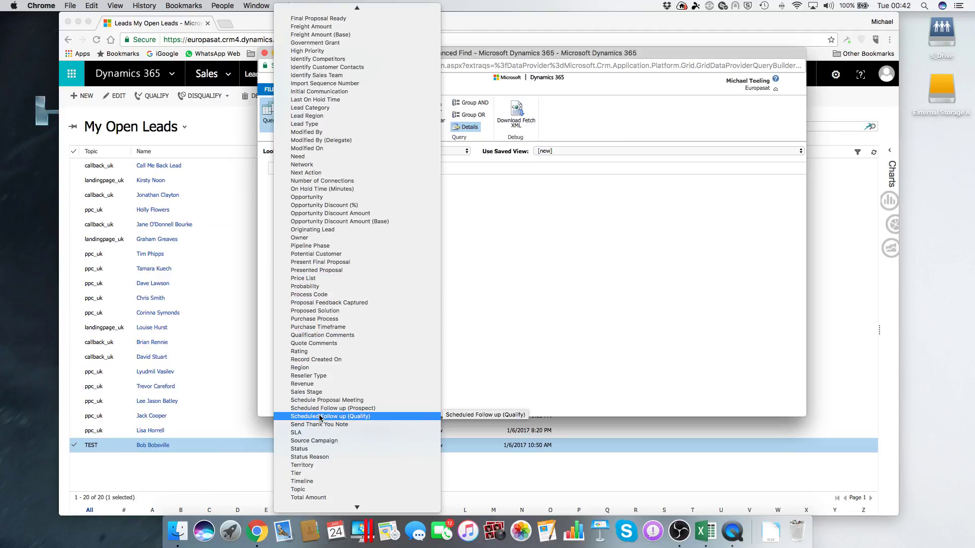
{"action": "left_click", "coordinate": [354, 450]}
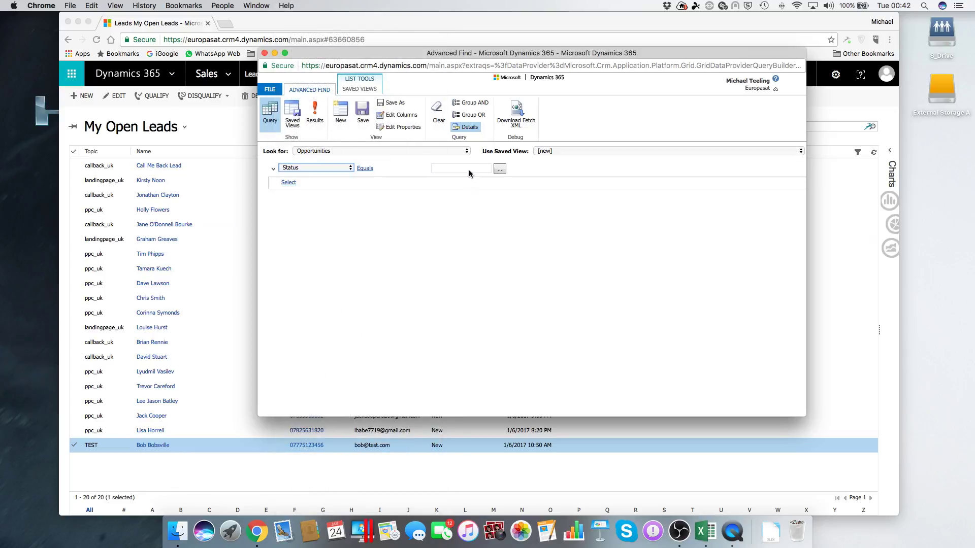
{"action": "left_click", "coordinate": [498, 171]}
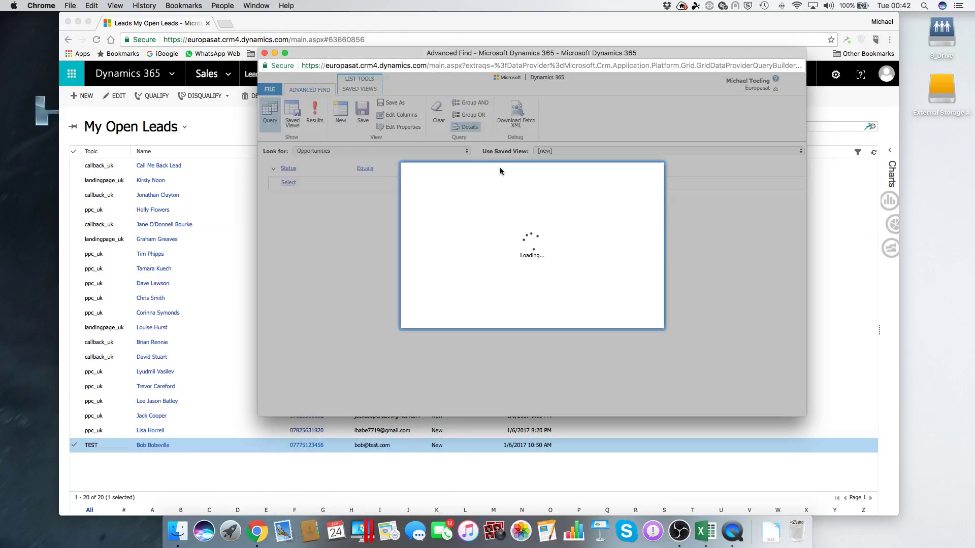
{"action": "left_click", "coordinate": [448, 245]}
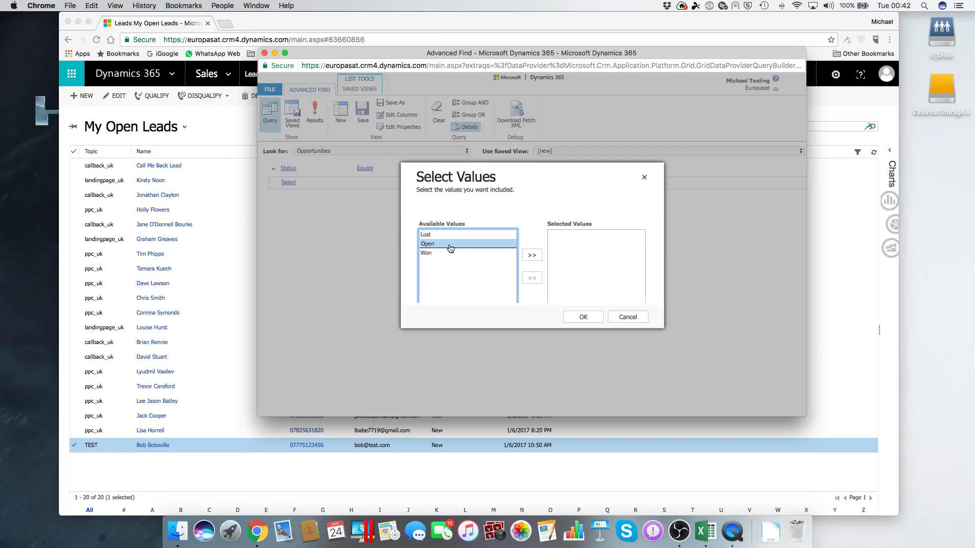
{"action": "left_click", "coordinate": [526, 256]}
{"action": "left_click", "coordinate": [589, 320]}
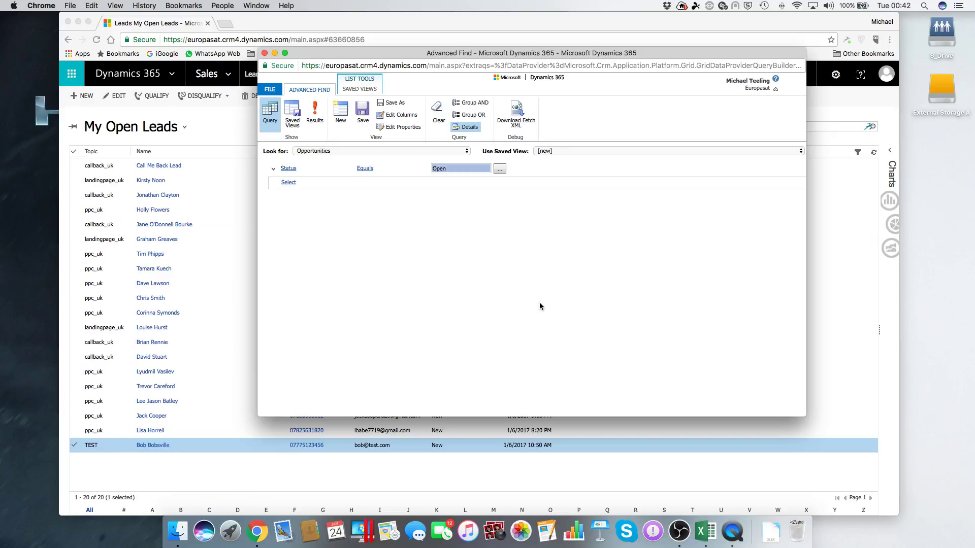
- Run the query, look over the listed opportunities and their default columns, and return to the query definition
{"action": "left_click", "coordinate": [314, 114]}
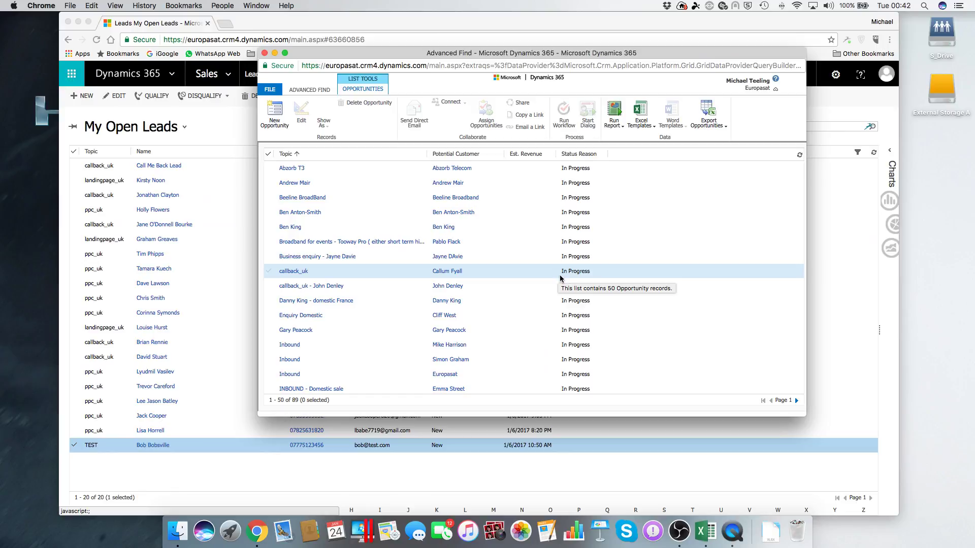
{"action": "left_click", "coordinate": [314, 90]}
- Edit the opportunity view's columns and select Owner from the Opportunity fields as a column to add
{"action": "left_click", "coordinate": [401, 115]}
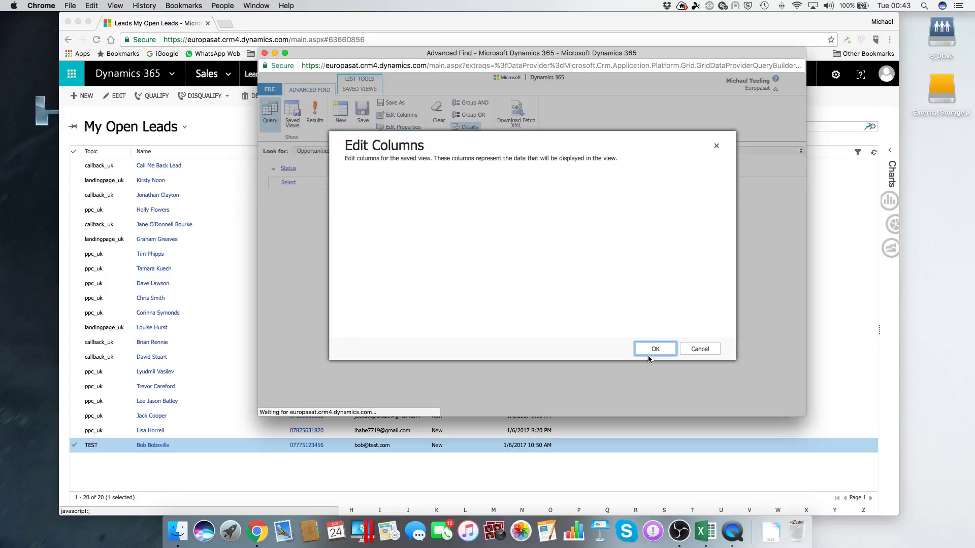
{"action": "left_click", "coordinate": [675, 252]}
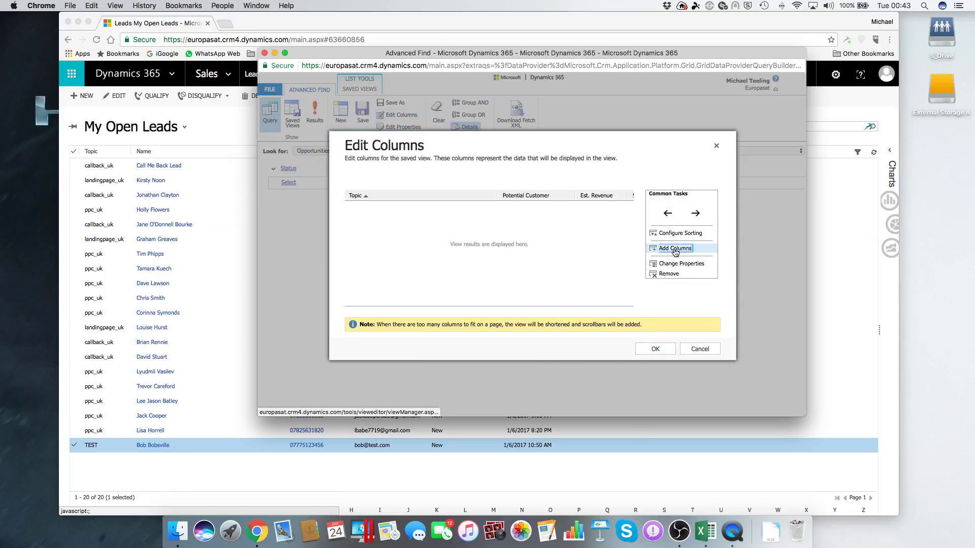
{"action": "scroll", "coordinate": [447, 262], "scroll_direction": "down", "scroll_amount": 3}
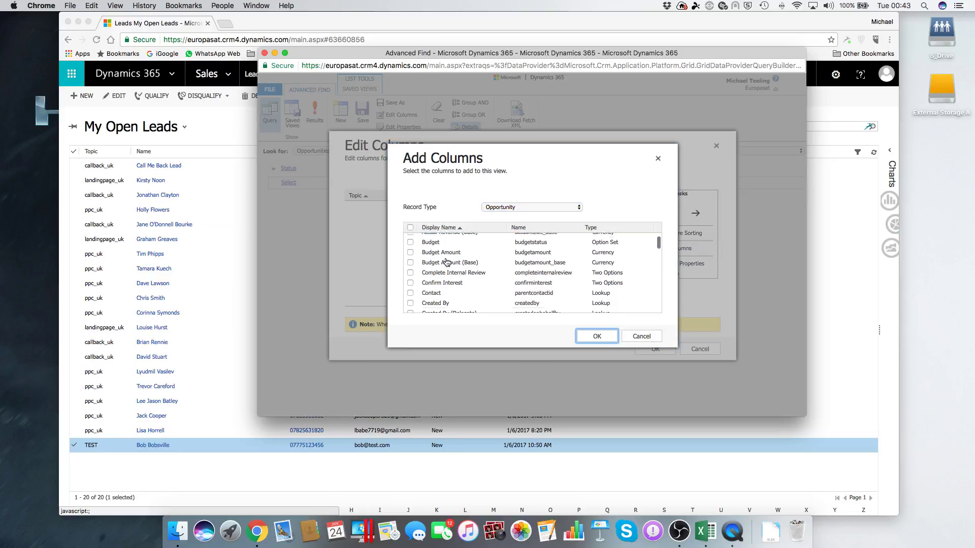
{"action": "scroll", "coordinate": [447, 262], "scroll_direction": "down", "scroll_amount": 10}
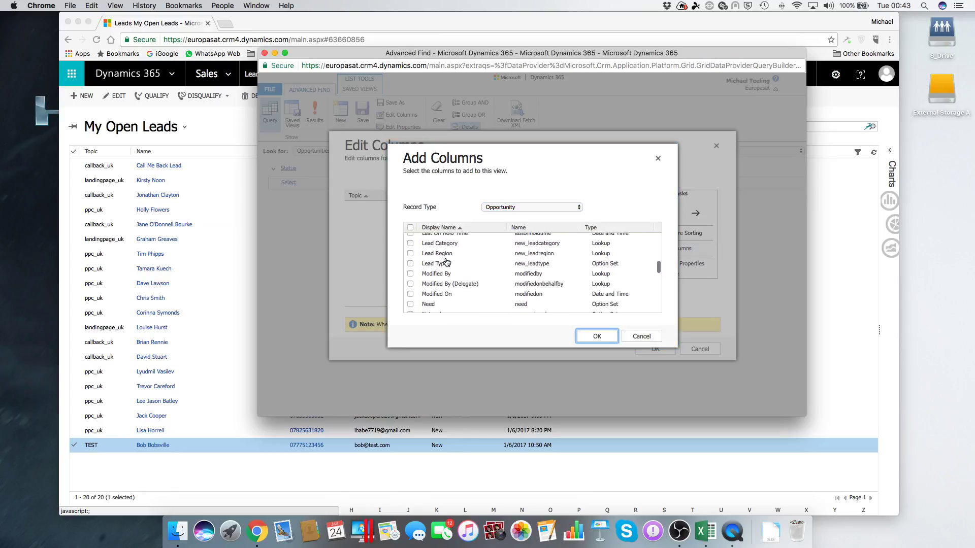
{"action": "scroll", "coordinate": [447, 262], "scroll_direction": "up", "scroll_amount": 8}
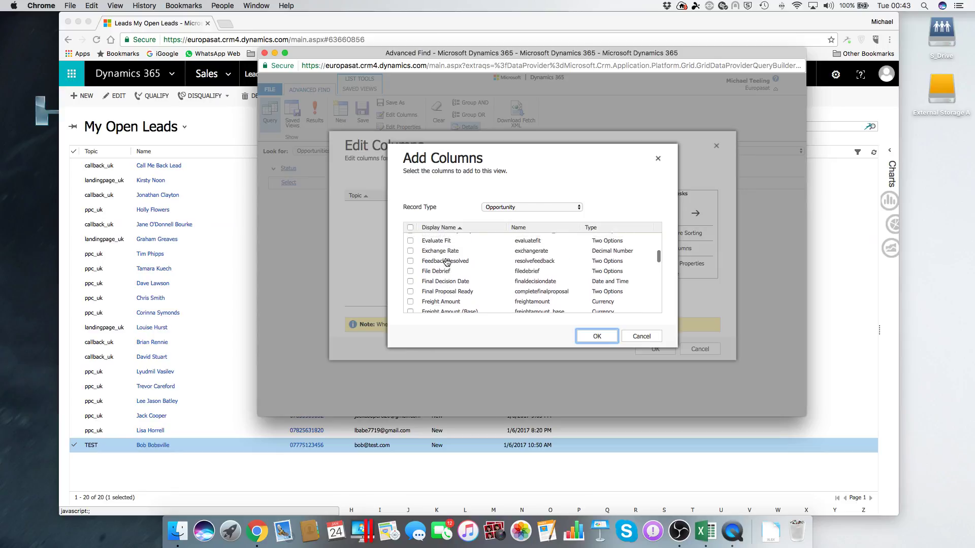
{"action": "scroll", "coordinate": [447, 262], "scroll_direction": "down", "scroll_amount": 4}
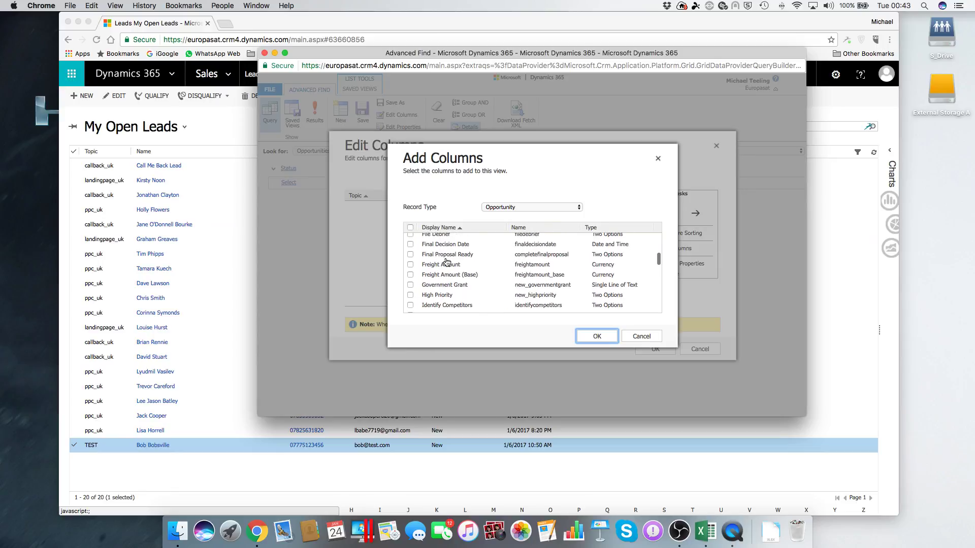
{"action": "scroll", "coordinate": [446, 262], "scroll_direction": "down", "scroll_amount": 5}
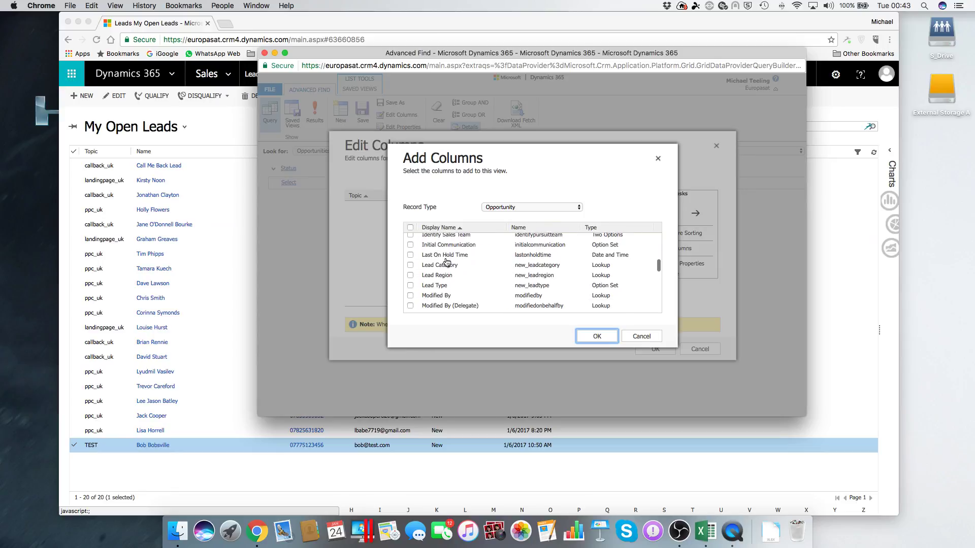
{"action": "scroll", "coordinate": [446, 262], "scroll_direction": "down", "scroll_amount": 5}
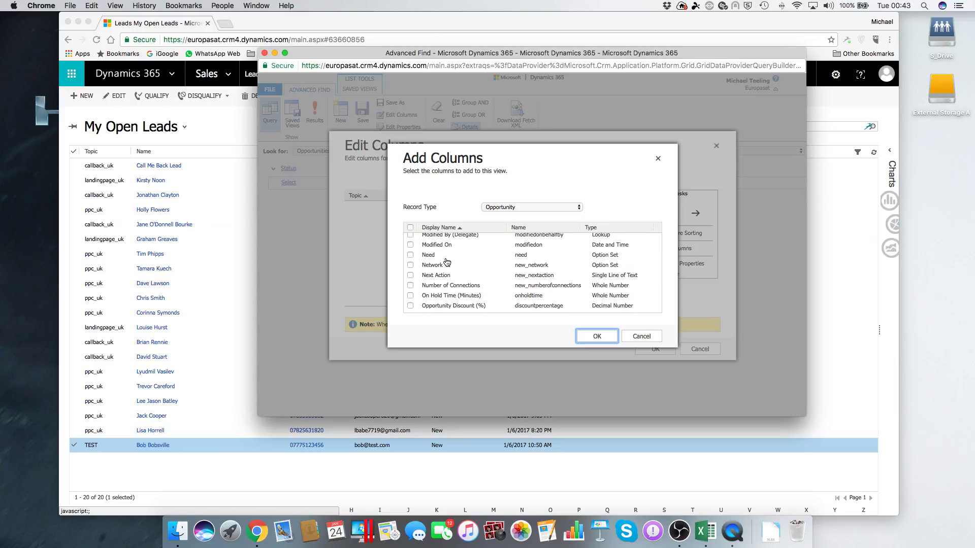
{"action": "scroll", "coordinate": [446, 262], "scroll_direction": "up", "scroll_amount": 3}
{"action": "scroll", "coordinate": [446, 262], "scroll_direction": "down", "scroll_amount": 3}
{"action": "scroll", "coordinate": [446, 262], "scroll_direction": "up", "scroll_amount": 4}
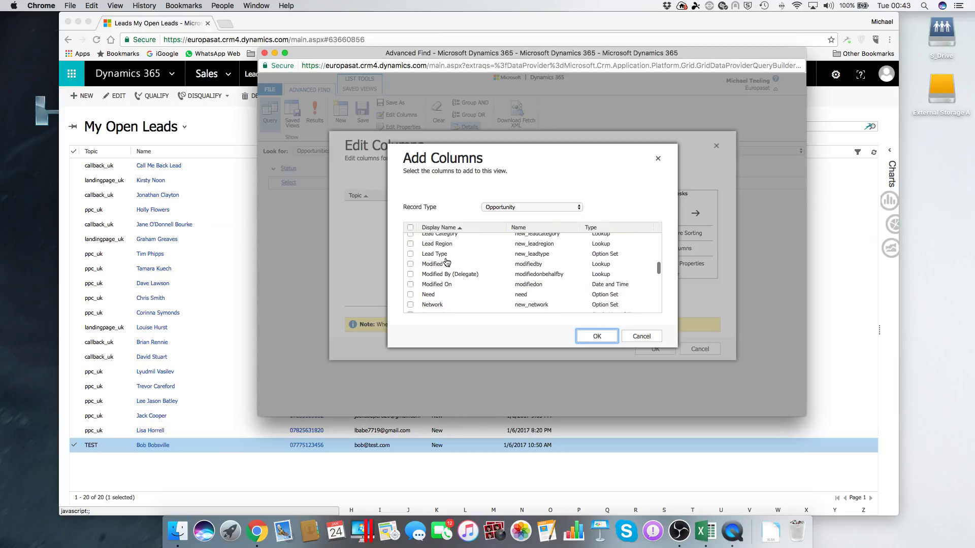
{"action": "scroll", "coordinate": [446, 262], "scroll_direction": "up", "scroll_amount": 1}
{"action": "scroll", "coordinate": [447, 262], "scroll_direction": "down", "scroll_amount": 5}
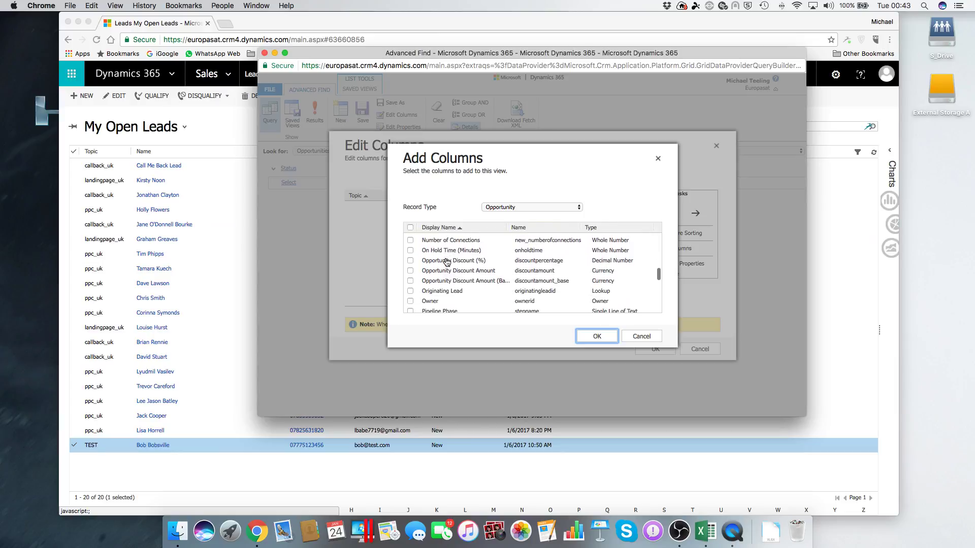
{"action": "scroll", "coordinate": [447, 262], "scroll_direction": "down", "scroll_amount": 3}
{"action": "left_click", "coordinate": [410, 243]}
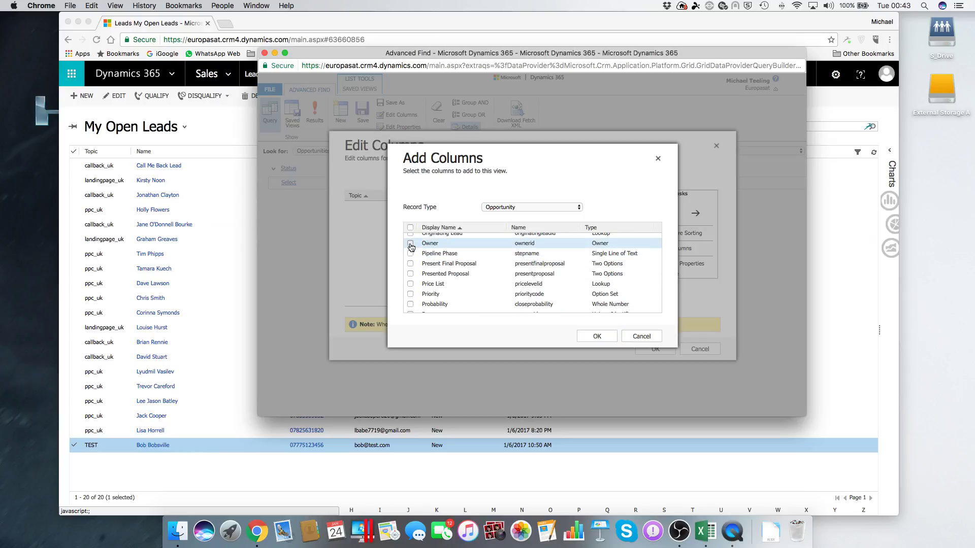
- Check the available record types, keep Opportunity, and select the Contact field as another column to add
{"action": "scroll", "coordinate": [455, 255], "scroll_direction": "down", "scroll_amount": 7}
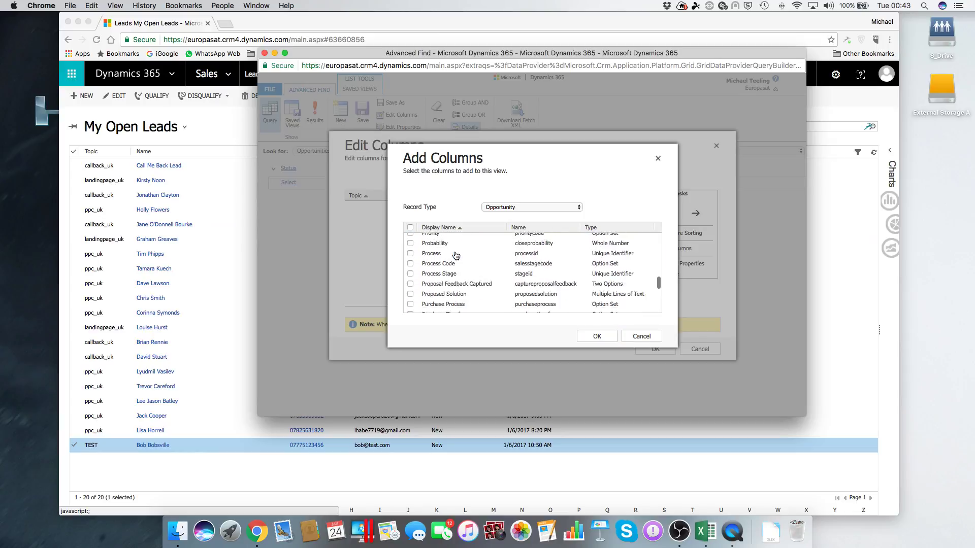
{"action": "scroll", "coordinate": [455, 254], "scroll_direction": "down", "scroll_amount": 8}
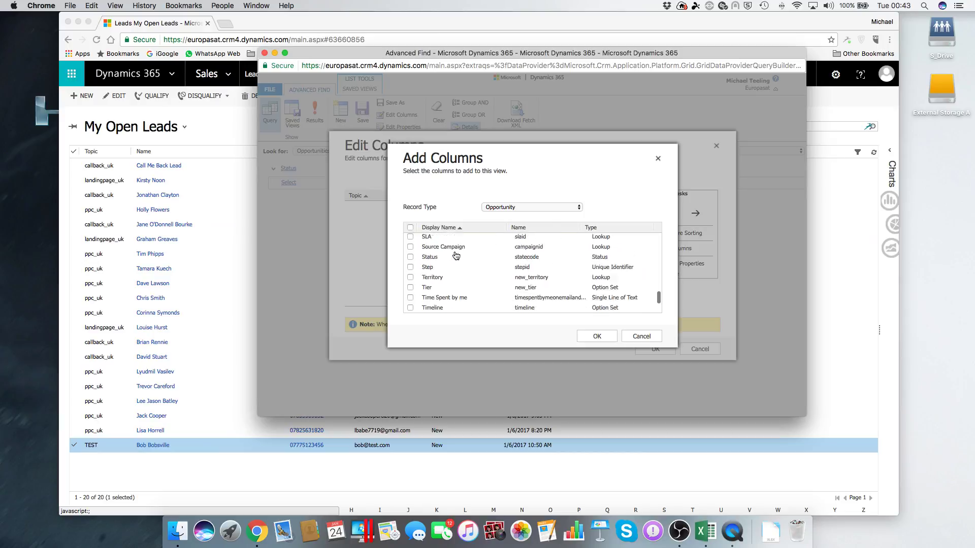
{"action": "scroll", "coordinate": [455, 255], "scroll_direction": "up", "scroll_amount": 15}
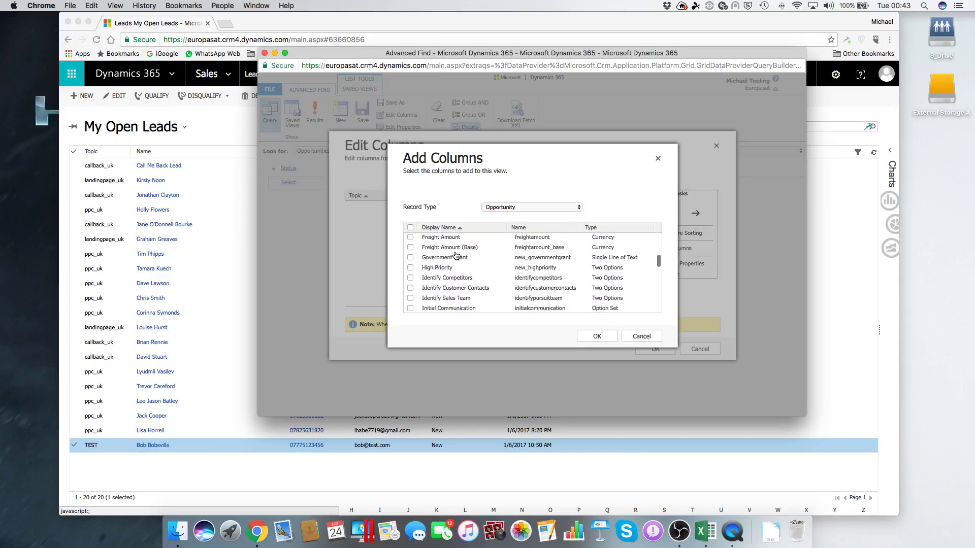
{"action": "left_click", "coordinate": [577, 207]}
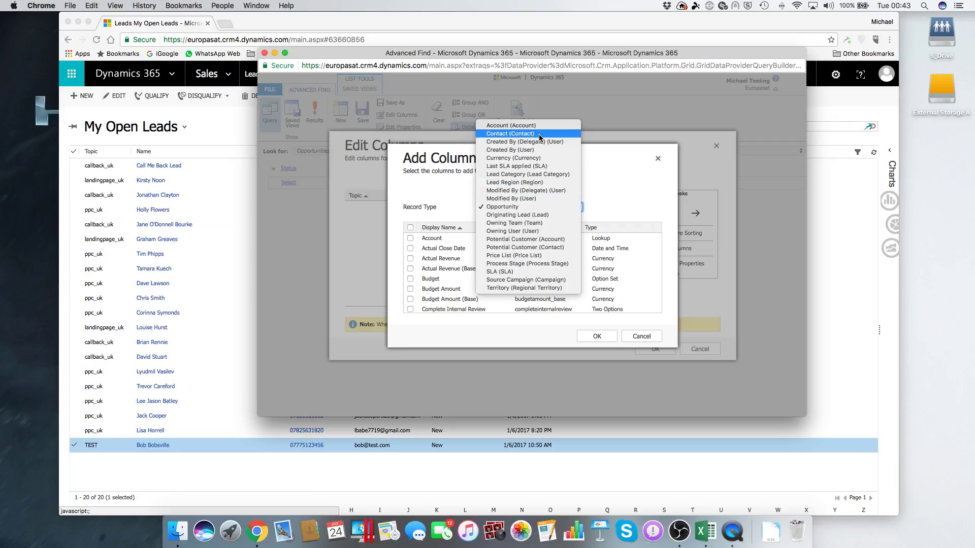
{"action": "left_click", "coordinate": [621, 163]}
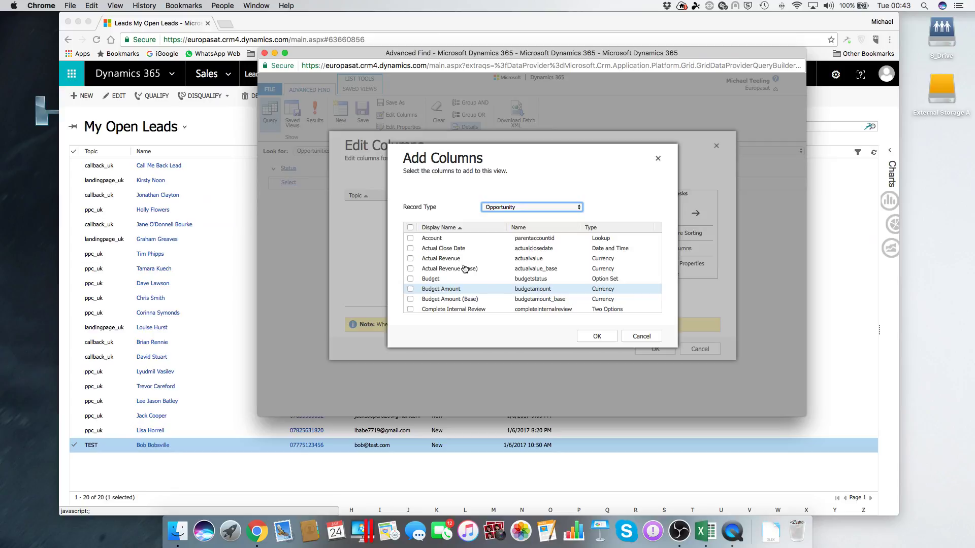
{"action": "scroll", "coordinate": [465, 269], "scroll_direction": "down", "scroll_amount": 3}
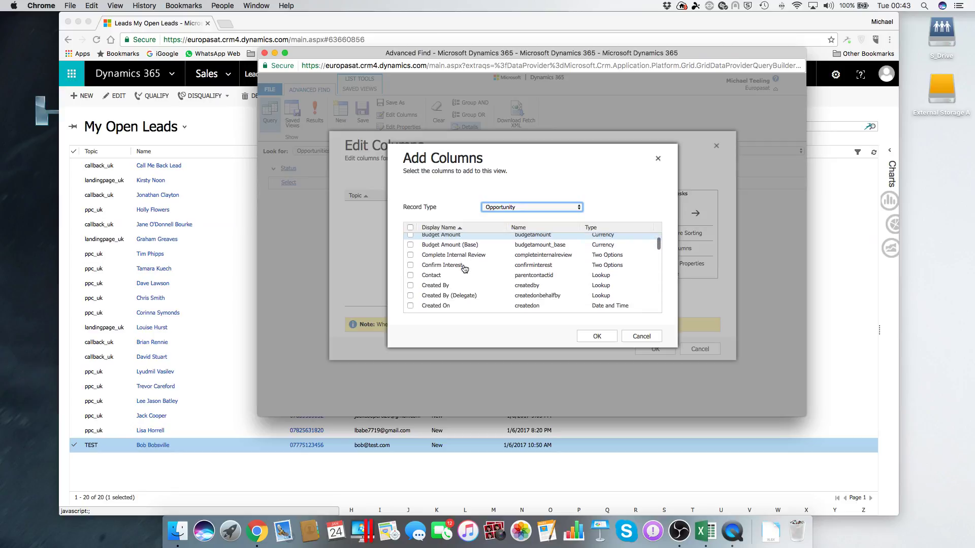
{"action": "left_click", "coordinate": [410, 276]}
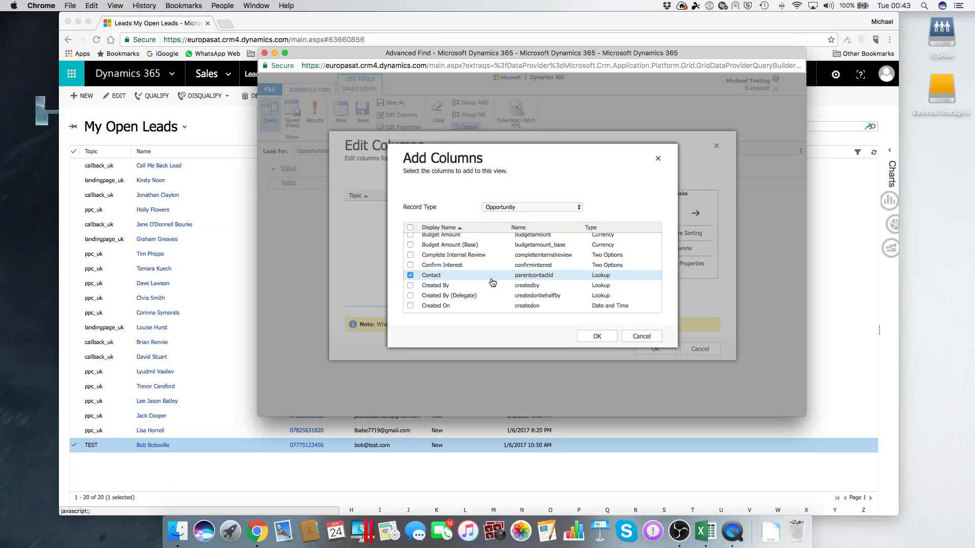
- Look through the full list of Opportunity fields available as view columns
{"action": "scroll", "coordinate": [493, 282], "scroll_direction": "up", "scroll_amount": 2}
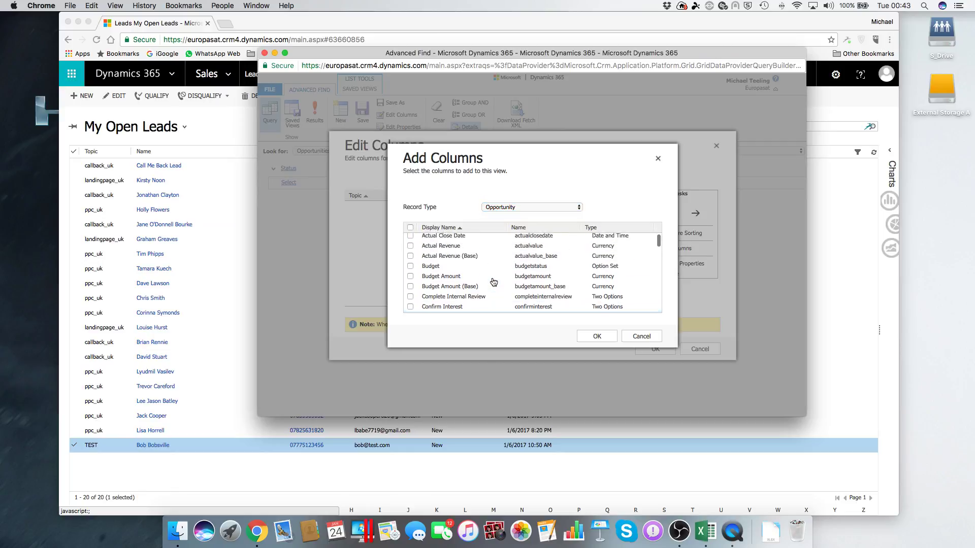
{"action": "scroll", "coordinate": [493, 282], "scroll_direction": "down", "scroll_amount": 5}
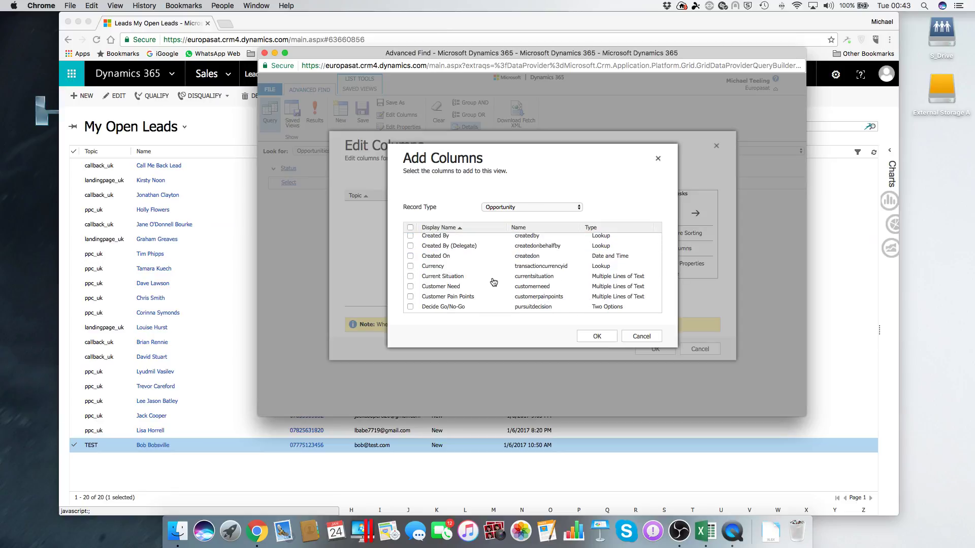
{"action": "scroll", "coordinate": [494, 282], "scroll_direction": "down", "scroll_amount": 8}
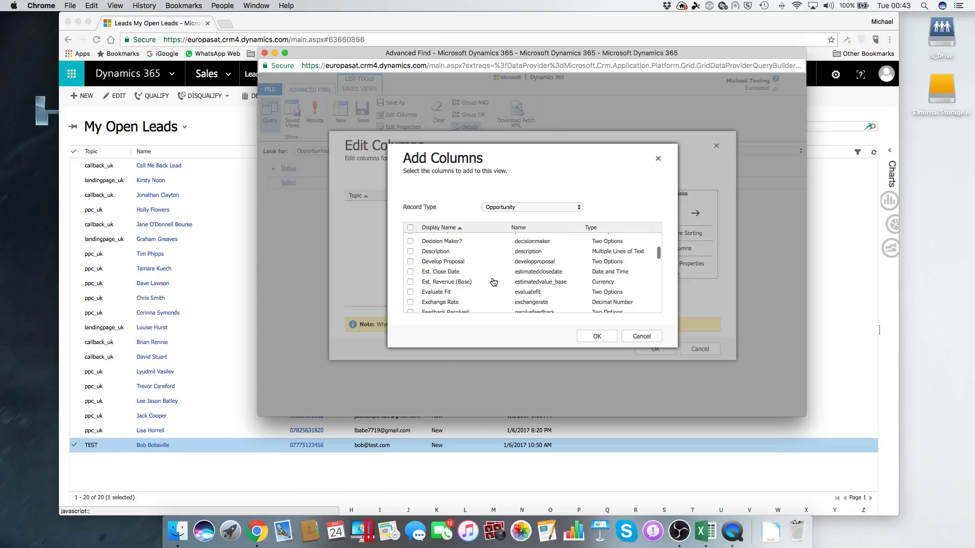
{"action": "scroll", "coordinate": [494, 282], "scroll_direction": "down", "scroll_amount": 5}
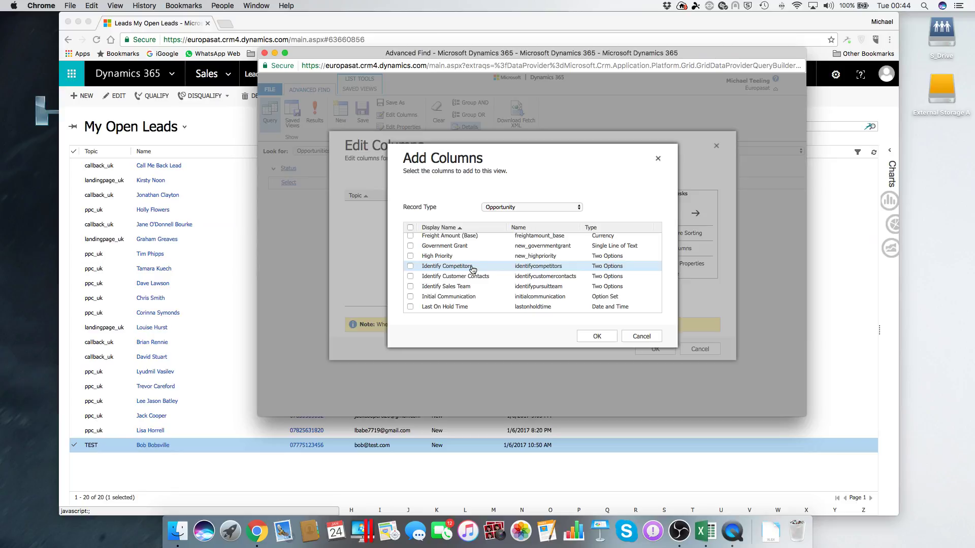
{"action": "scroll", "coordinate": [478, 270], "scroll_direction": "down", "scroll_amount": 2}
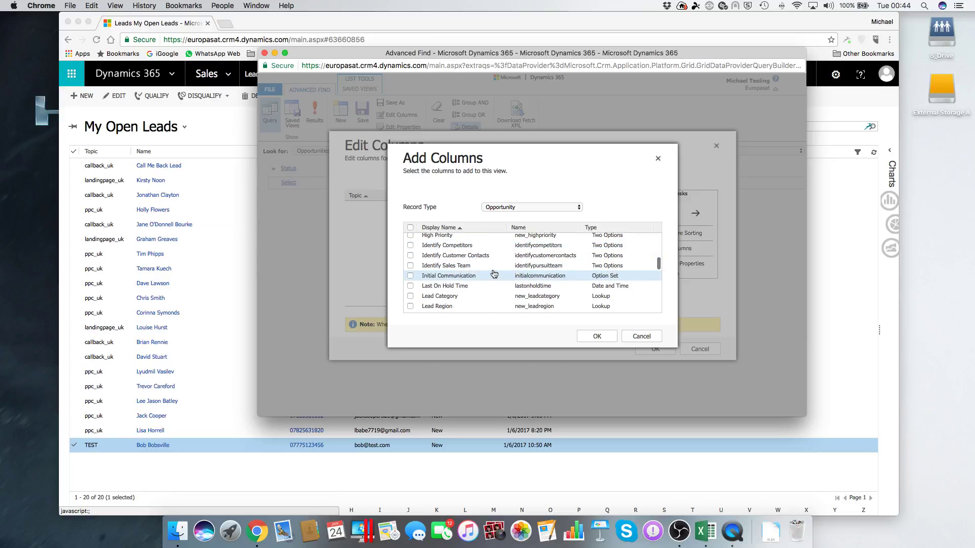
{"action": "scroll", "coordinate": [481, 276], "scroll_direction": "down", "scroll_amount": 5}
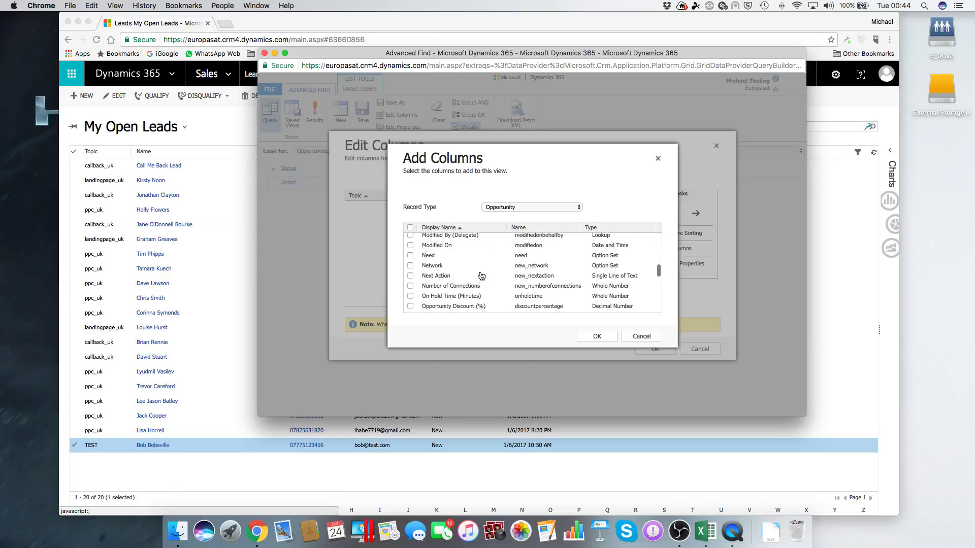
{"action": "scroll", "coordinate": [481, 276], "scroll_direction": "down", "scroll_amount": 1}
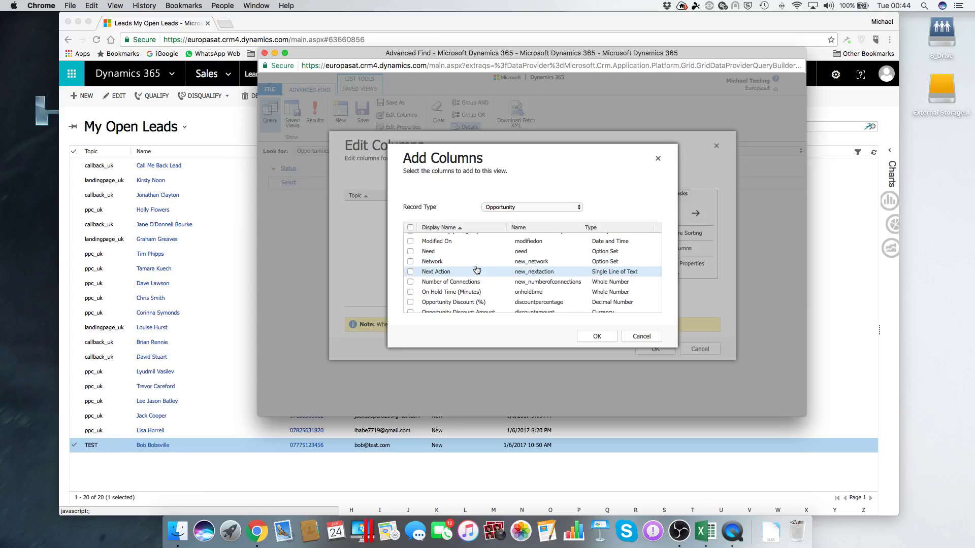
{"action": "scroll", "coordinate": [476, 269], "scroll_direction": "down", "scroll_amount": 3}
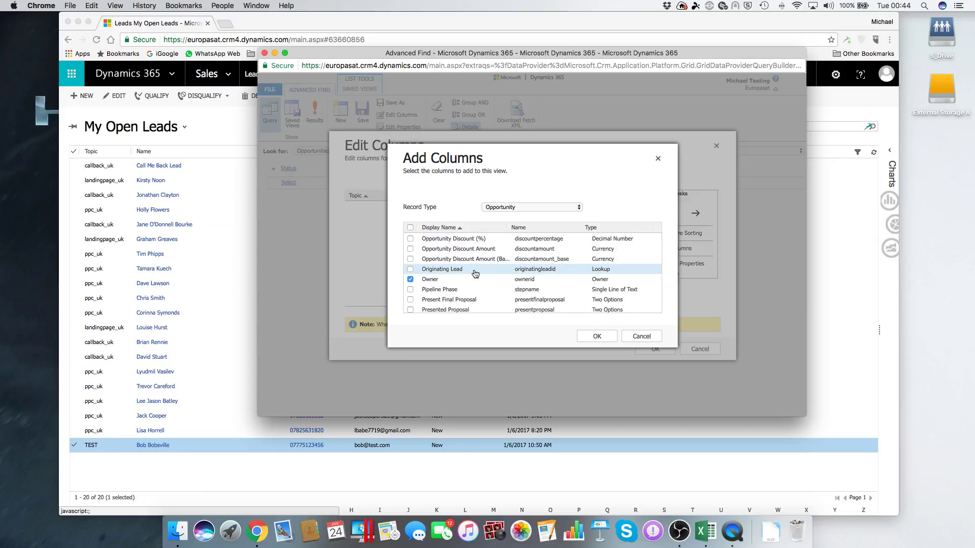
{"action": "scroll", "coordinate": [476, 274], "scroll_direction": "down", "scroll_amount": 3}
{"action": "scroll", "coordinate": [475, 274], "scroll_direction": "down", "scroll_amount": 4}
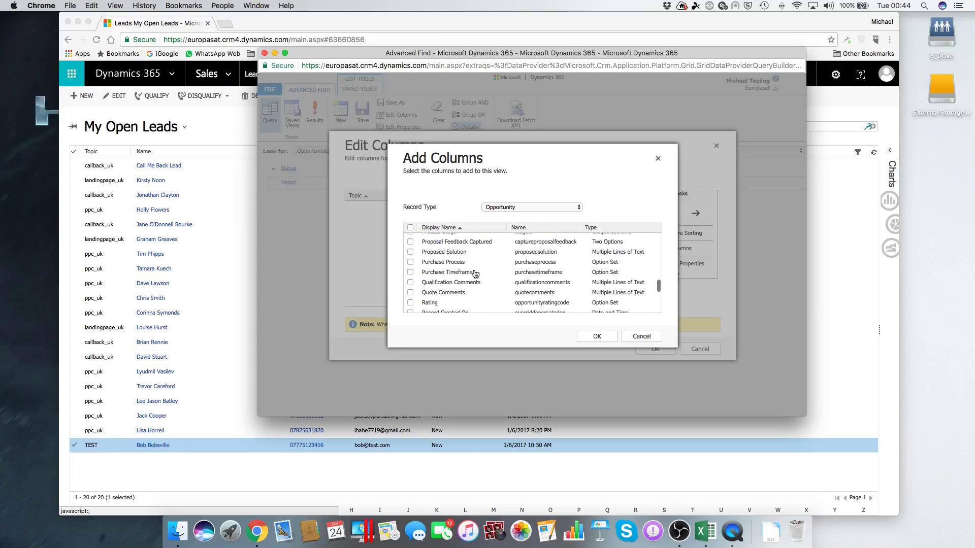
{"action": "scroll", "coordinate": [477, 282], "scroll_direction": "down", "scroll_amount": 5}
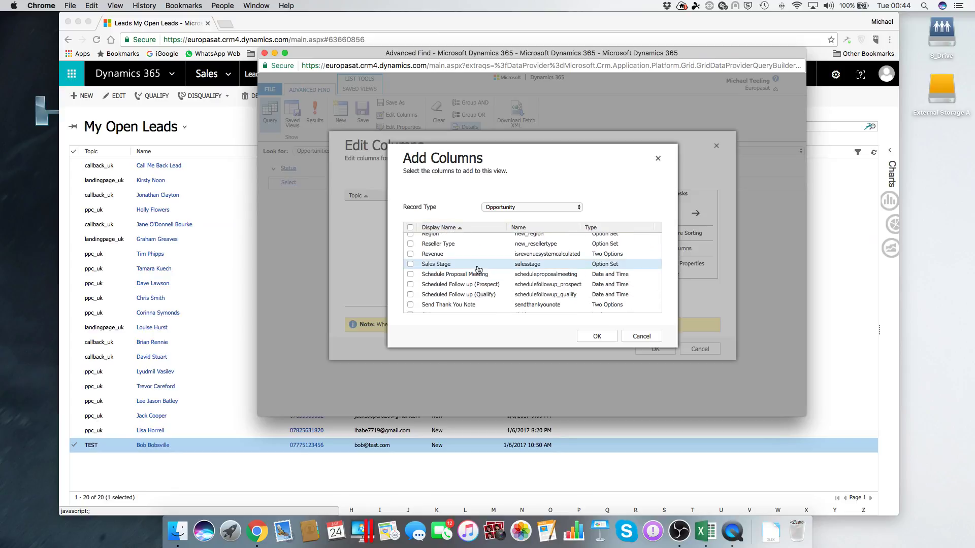
{"action": "scroll", "coordinate": [484, 292], "scroll_direction": "down", "scroll_amount": 6}
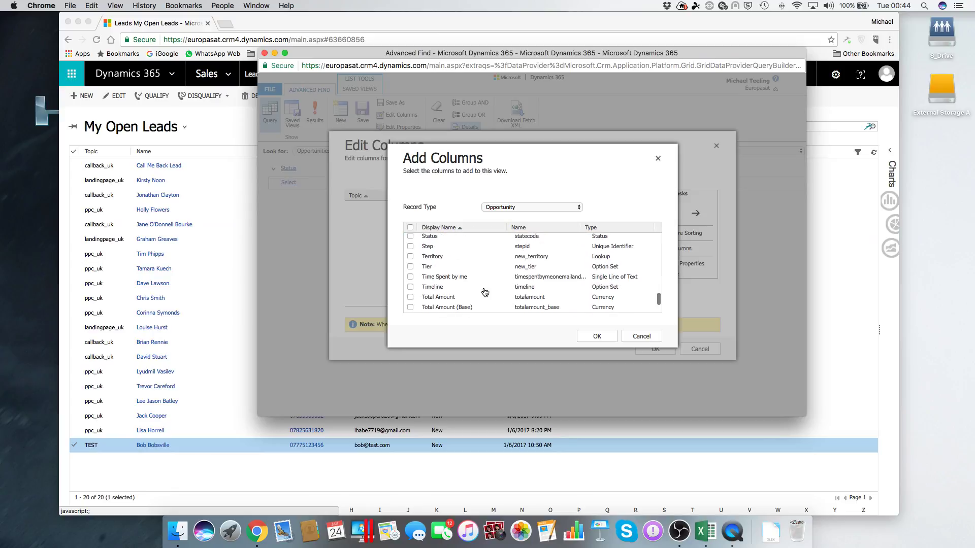
{"action": "scroll", "coordinate": [484, 292], "scroll_direction": "down", "scroll_amount": 3}
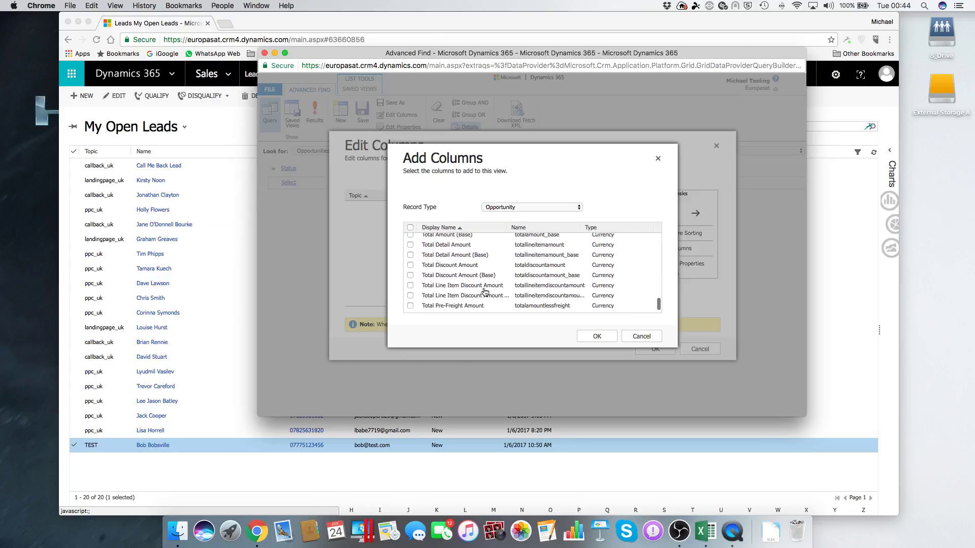
- Add the selected Contact and Owner columns to the opportunity view and check the order of all its columns
{"action": "left_click", "coordinate": [596, 336]}
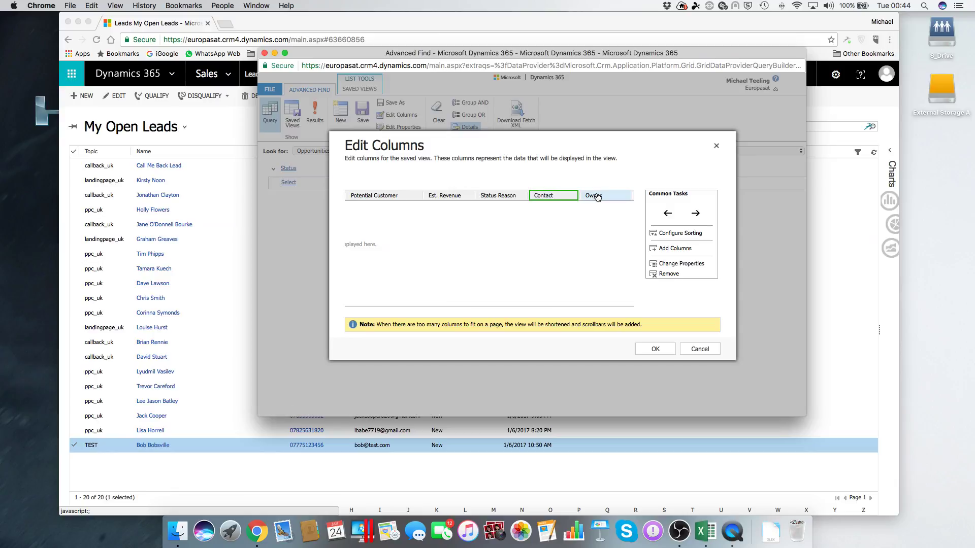
{"action": "scroll", "coordinate": [435, 228], "scroll_direction": "left", "scroll_amount": 3}
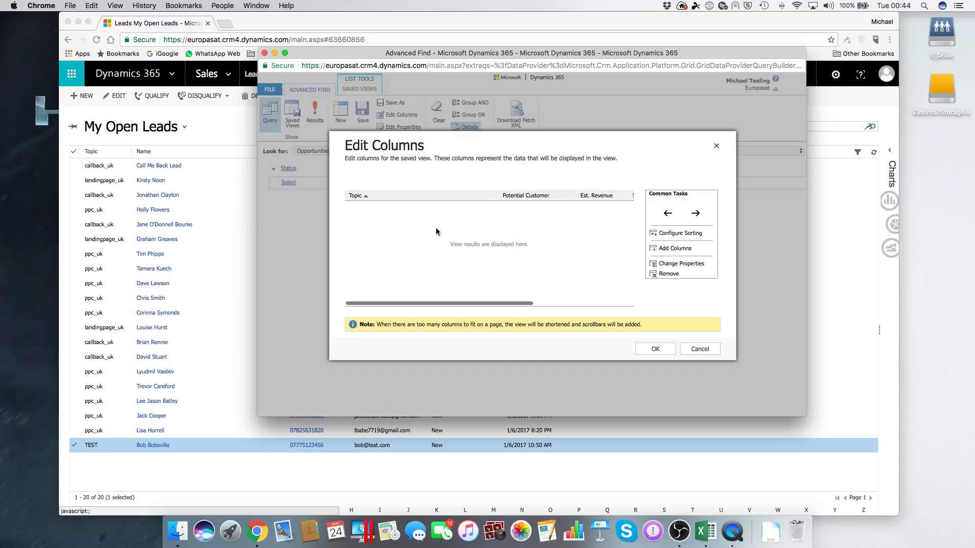
{"action": "scroll", "coordinate": [436, 228], "scroll_direction": "right", "scroll_amount": 3}
{"action": "scroll", "coordinate": [436, 232], "scroll_direction": "left", "scroll_amount": 3}
{"action": "scroll", "coordinate": [436, 231], "scroll_direction": "right", "scroll_amount": 3}
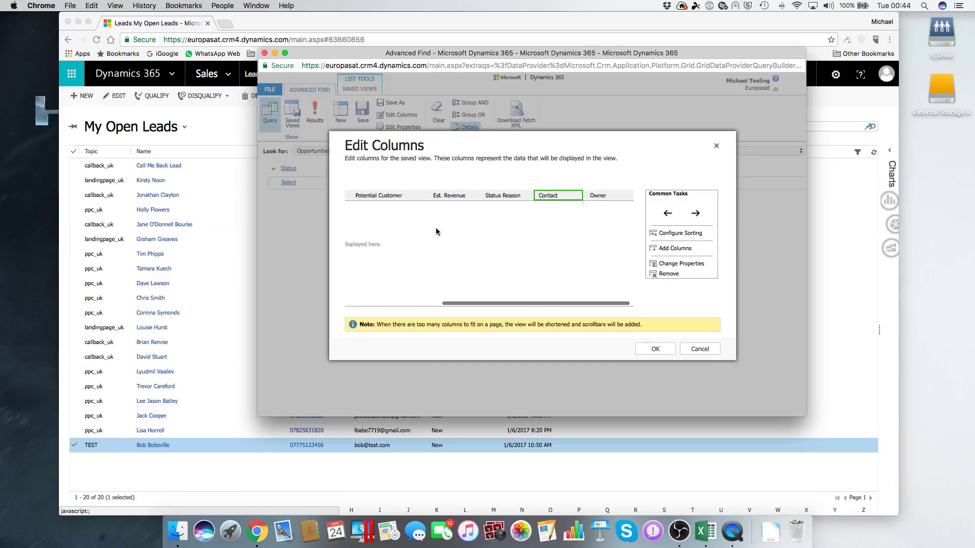
{"action": "scroll", "coordinate": [436, 231], "scroll_direction": "left", "scroll_amount": 2}
{"action": "scroll", "coordinate": [436, 232], "scroll_direction": "left", "scroll_amount": 2}
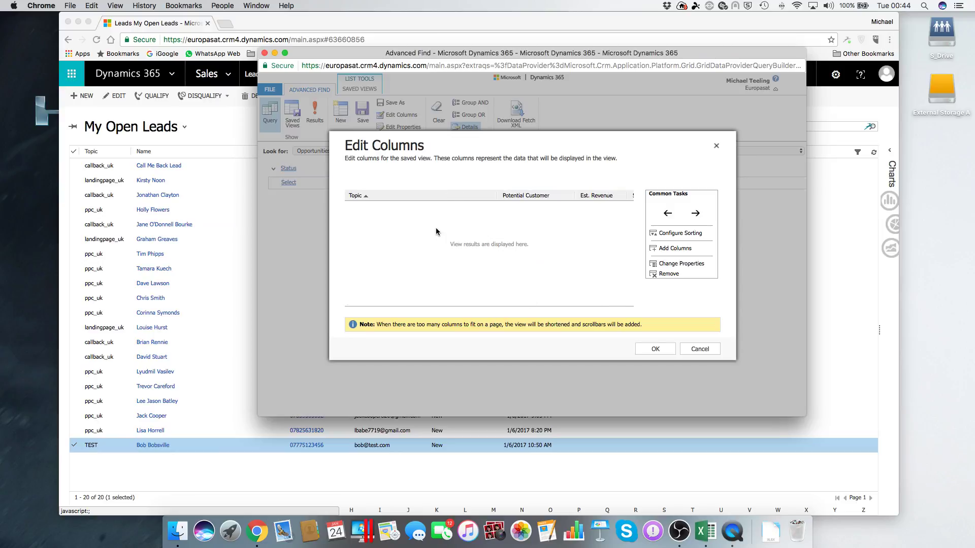
{"action": "scroll", "coordinate": [435, 232], "scroll_direction": "right", "scroll_amount": 3}
{"action": "scroll", "coordinate": [436, 232], "scroll_direction": "right", "scroll_amount": 1}
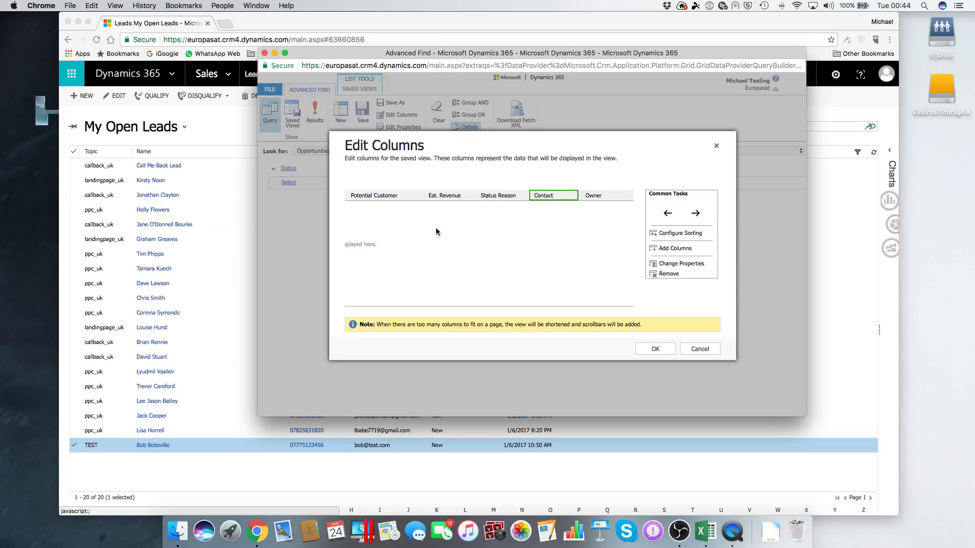
- Move the Contact column so that it directly follows Potential Customer
{"action": "left_click", "coordinate": [668, 213]}
{"action": "left_click", "coordinate": [667, 213]}
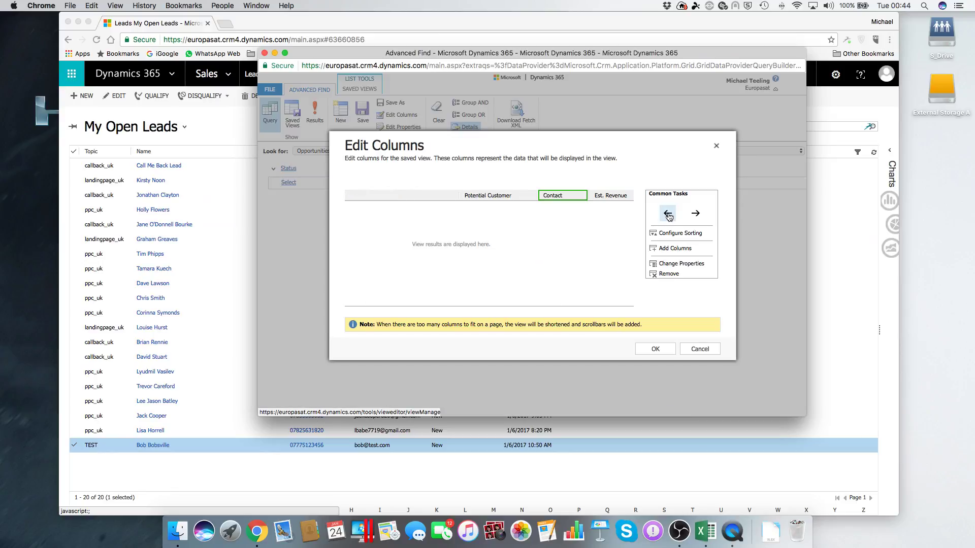
{"action": "scroll", "coordinate": [565, 218], "scroll_direction": "left", "scroll_amount": 3}
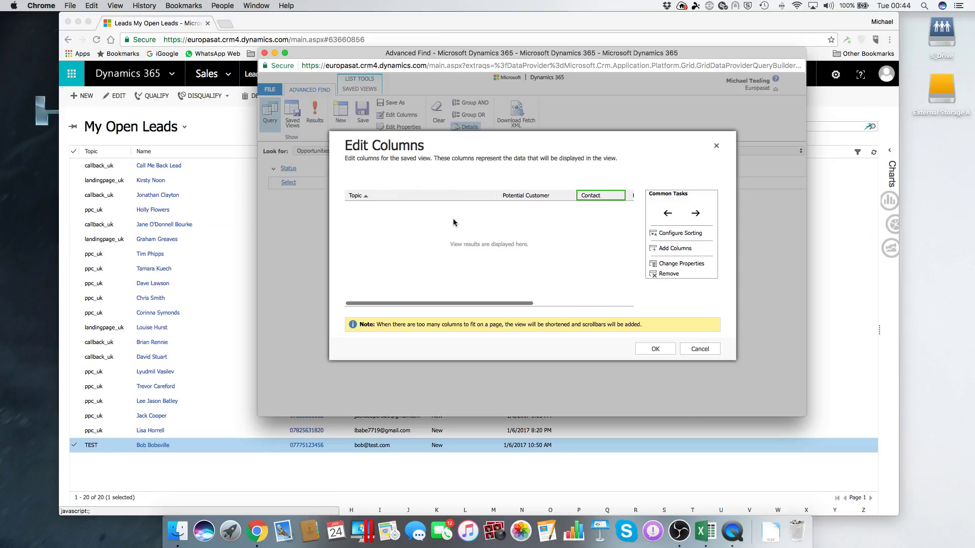
- Remove the Topic column from the opportunity view
{"action": "left_click", "coordinate": [432, 198]}
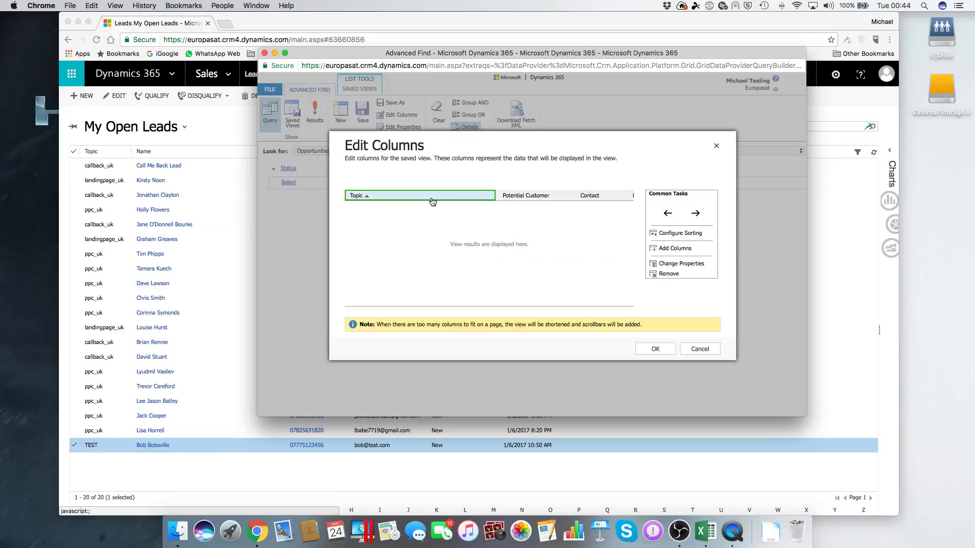
{"action": "left_click", "coordinate": [669, 273]}
{"action": "left_click", "coordinate": [570, 187]}
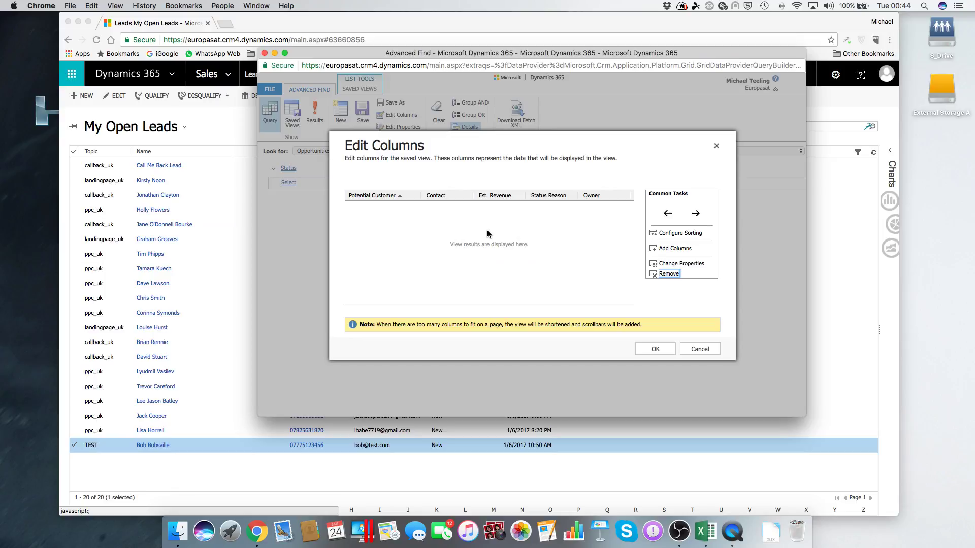
- Apply the column changes, run the query and look through the listed open opportunities
{"action": "left_click", "coordinate": [657, 350]}
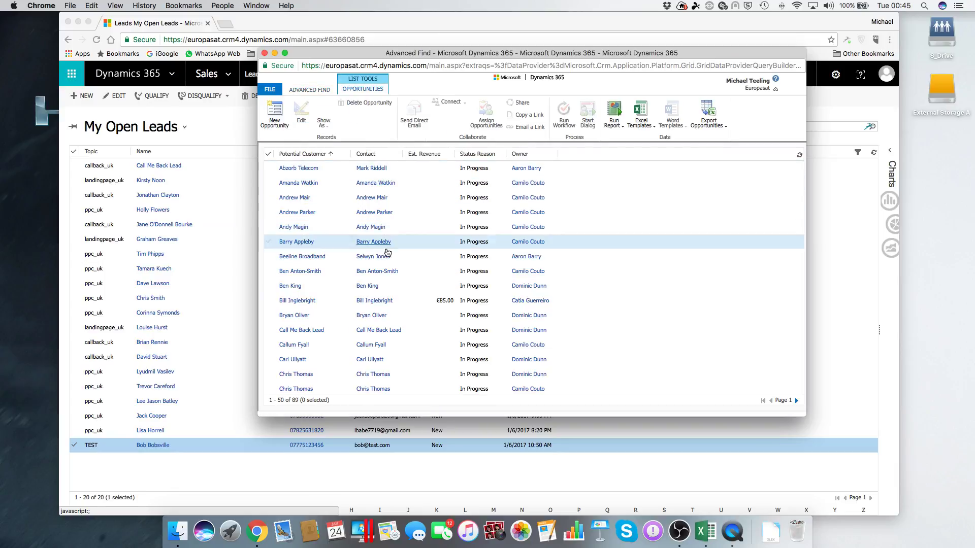
{"action": "scroll", "coordinate": [391, 240], "scroll_direction": "down", "scroll_amount": 10}
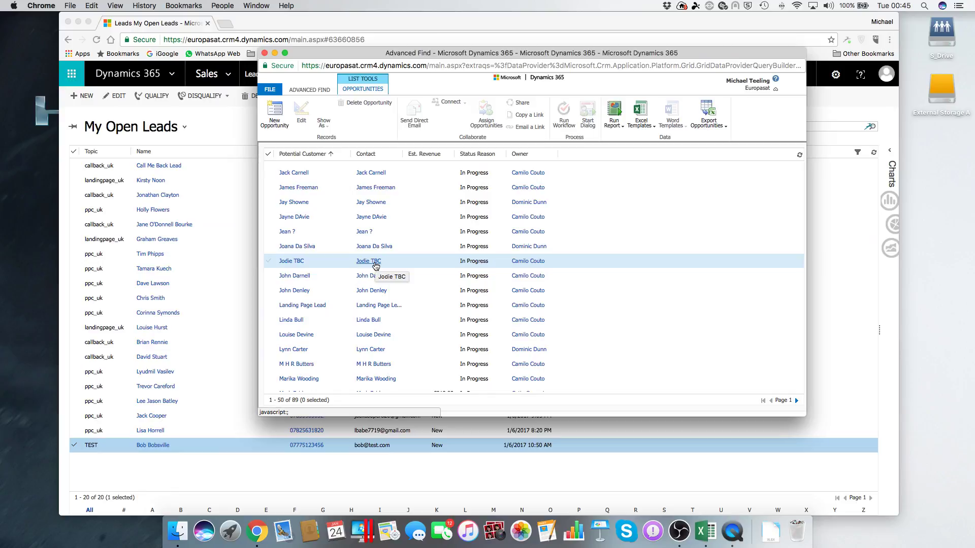
{"action": "scroll", "coordinate": [376, 265], "scroll_direction": "up", "scroll_amount": 10}
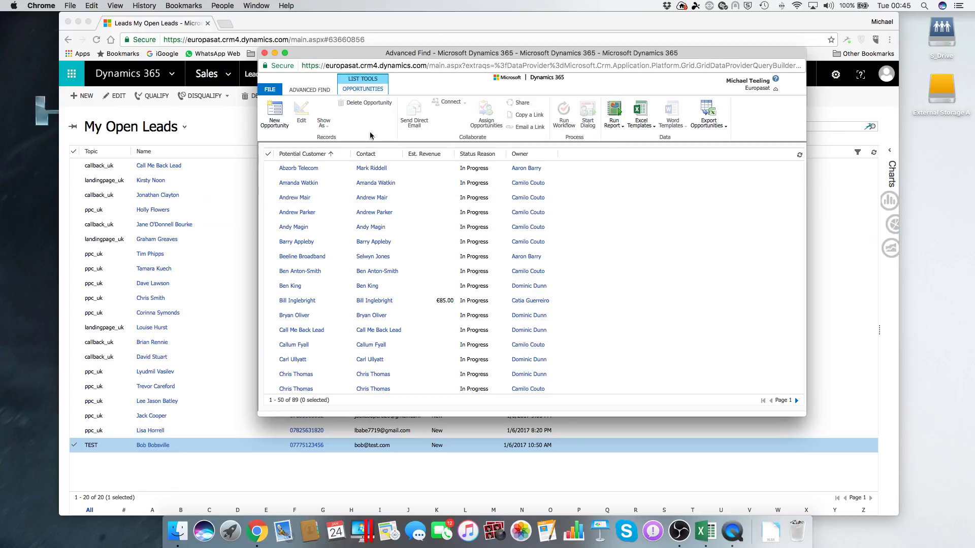
- Return to the query definition and set the Status criterion's only selected value to Won
{"action": "left_click", "coordinate": [309, 90]}
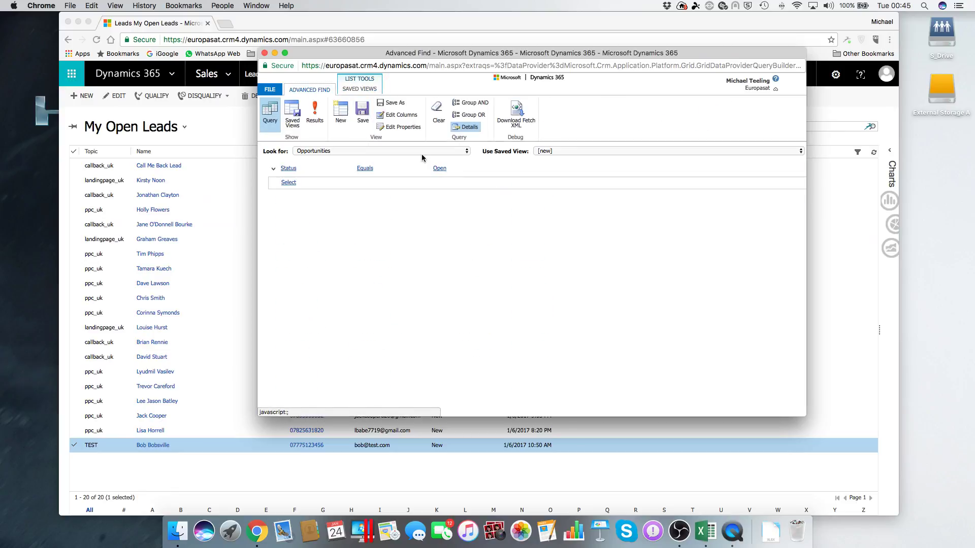
{"action": "left_click", "coordinate": [310, 173]}
{"action": "left_click", "coordinate": [309, 169]}
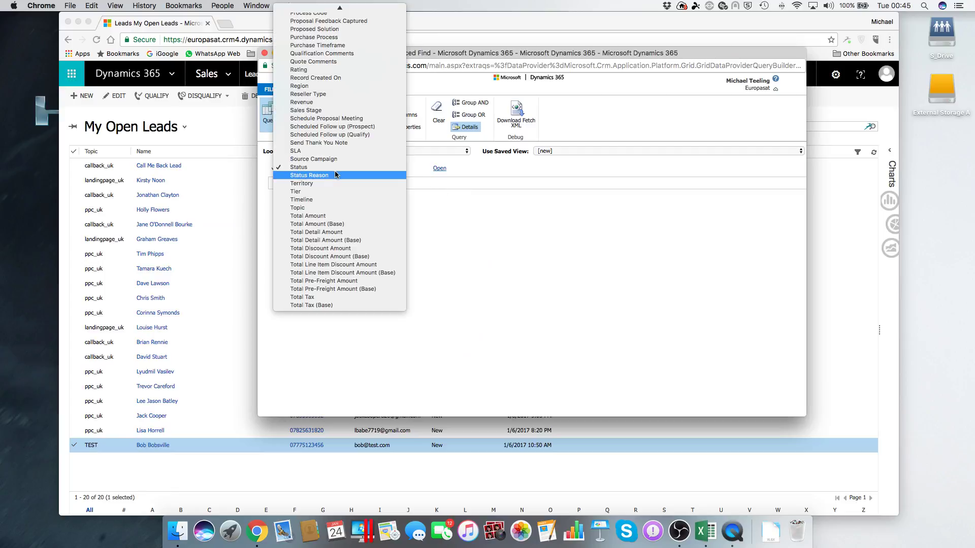
{"action": "left_click", "coordinate": [348, 167]}
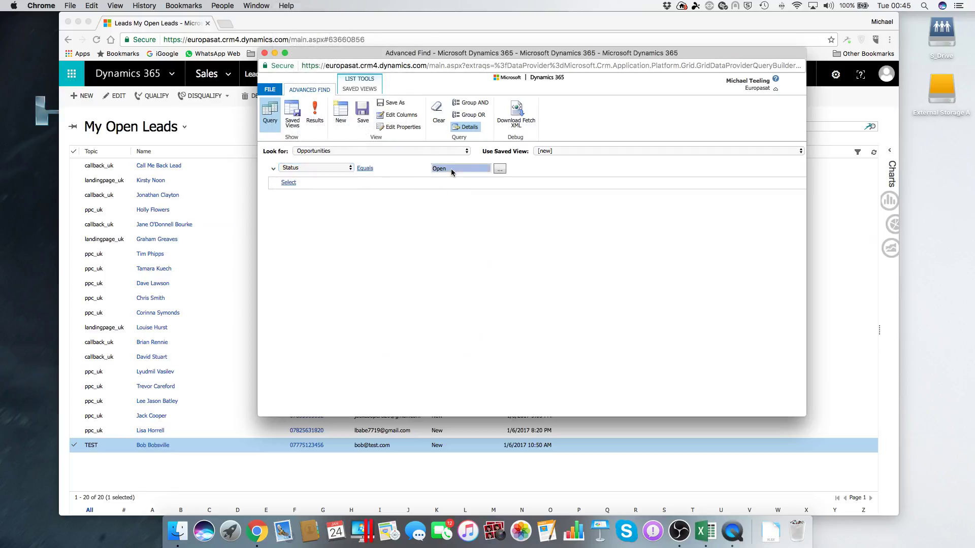
{"action": "left_click", "coordinate": [450, 169]}
{"action": "left_click", "coordinate": [500, 168]}
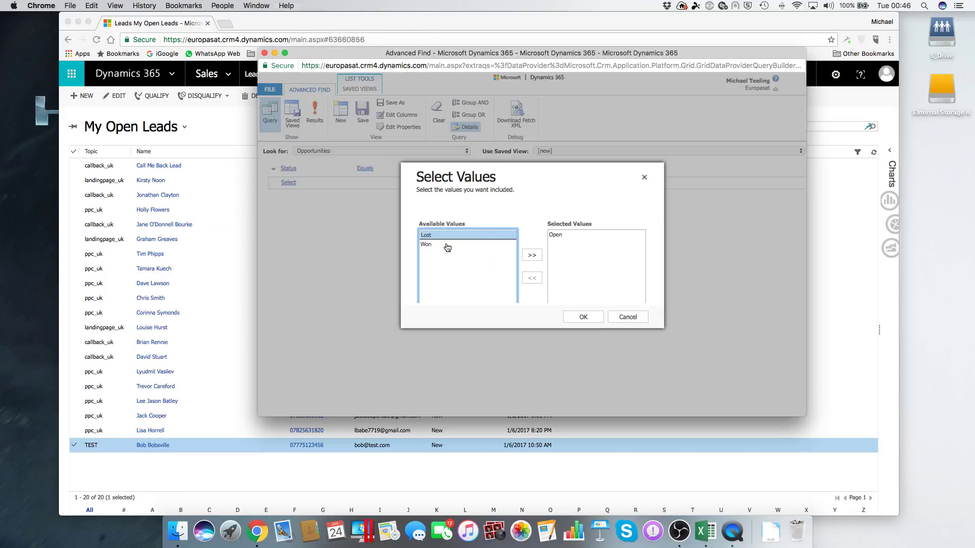
{"action": "left_click", "coordinate": [446, 244]}
{"action": "left_click", "coordinate": [532, 255]}
{"action": "left_click", "coordinate": [555, 235]}
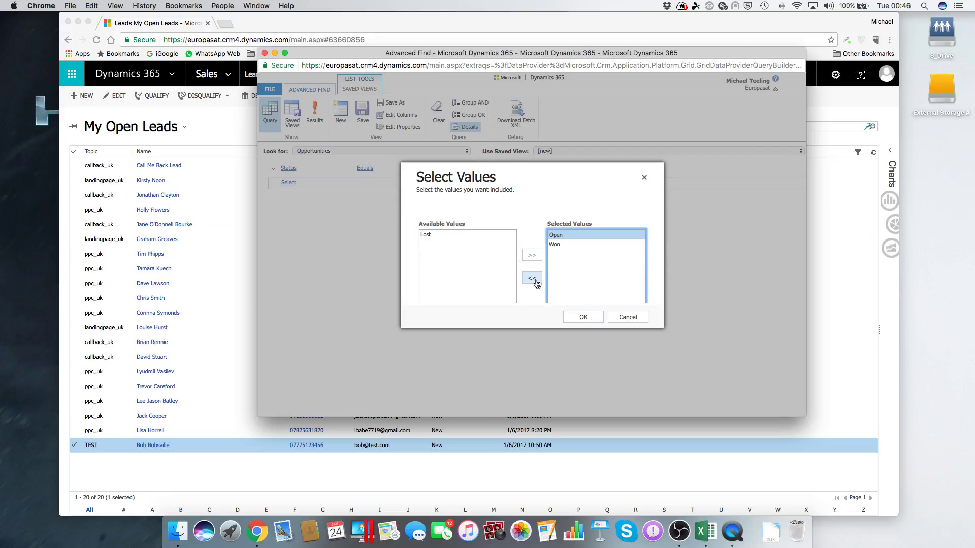
{"action": "left_click", "coordinate": [532, 278]}
{"action": "left_click", "coordinate": [579, 317]}
- Run the query and look through the listed won opportunities with their estimated revenue and owners
{"action": "left_click", "coordinate": [325, 122]}
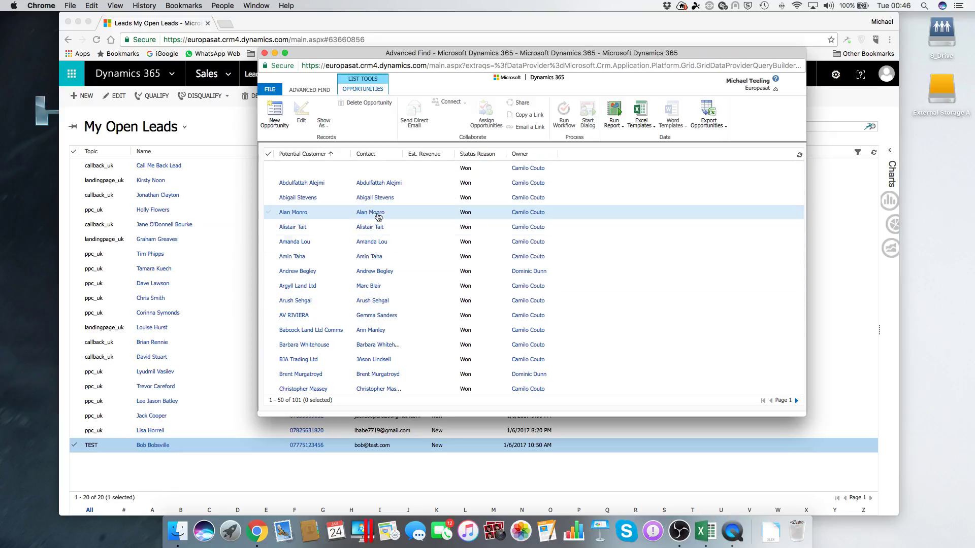
{"action": "scroll", "coordinate": [378, 303], "scroll_direction": "down", "scroll_amount": 7}
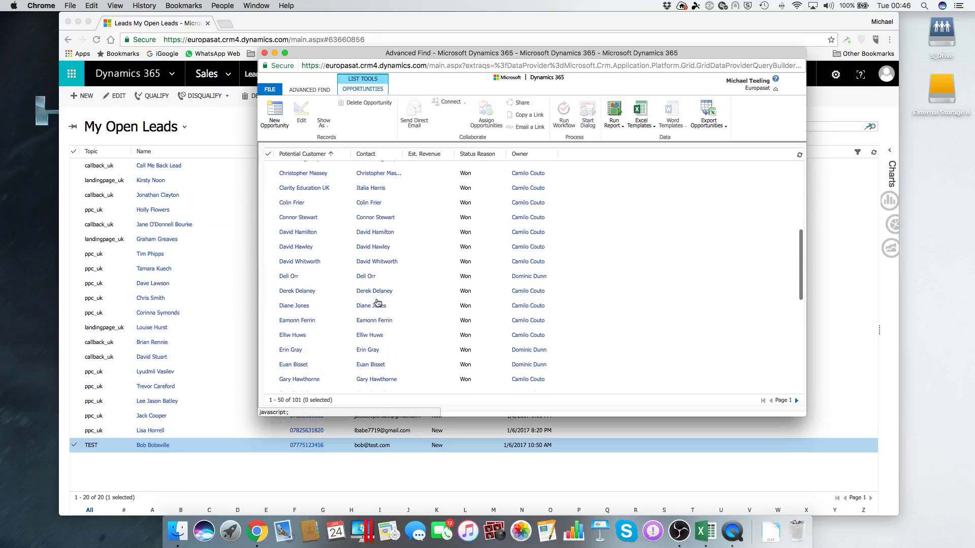
{"action": "scroll", "coordinate": [378, 303], "scroll_direction": "up", "scroll_amount": 7}
{"action": "scroll", "coordinate": [378, 303], "scroll_direction": "down", "scroll_amount": 10}
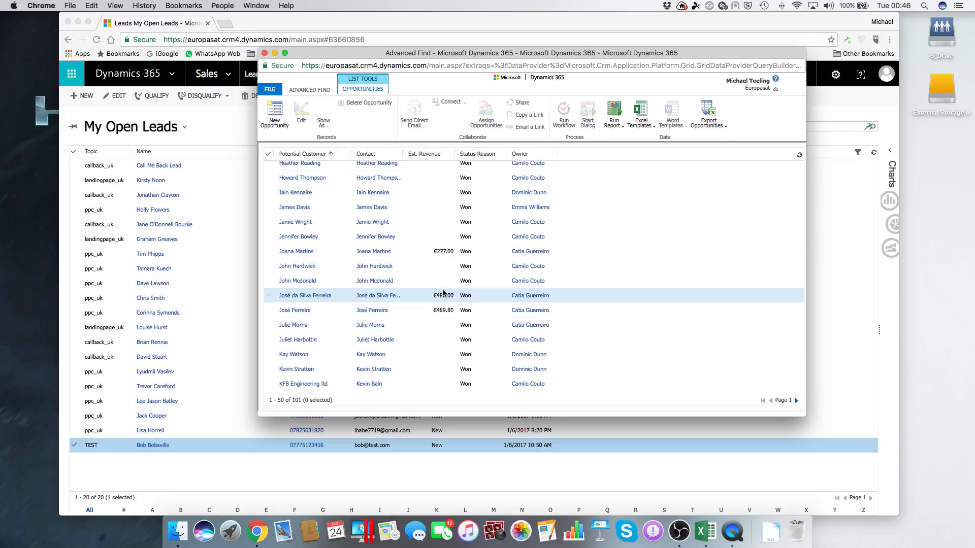
{"action": "scroll", "coordinate": [447, 279], "scroll_direction": "down", "scroll_amount": 1}
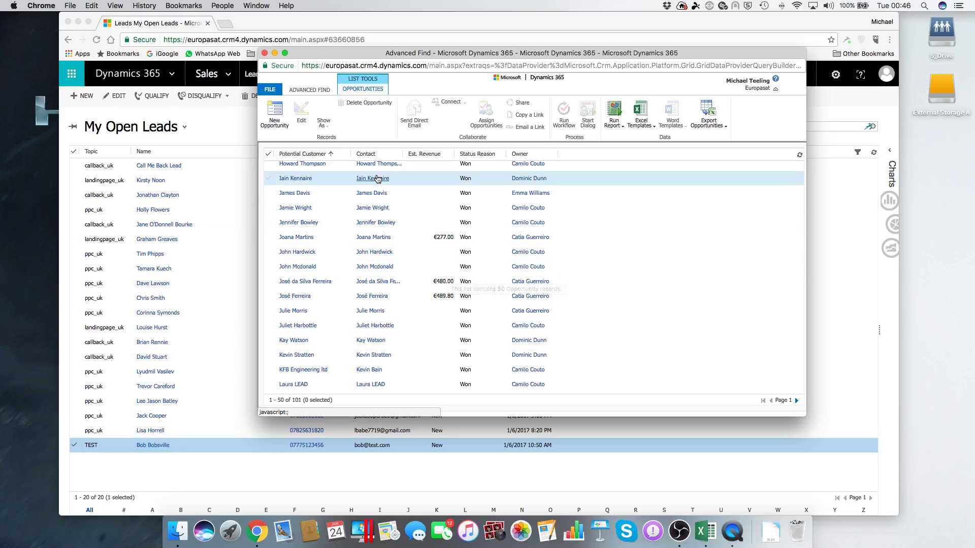
{"action": "scroll", "coordinate": [377, 179], "scroll_direction": "up", "scroll_amount": 6}
{"action": "scroll", "coordinate": [377, 178], "scroll_direction": "up", "scroll_amount": 4}
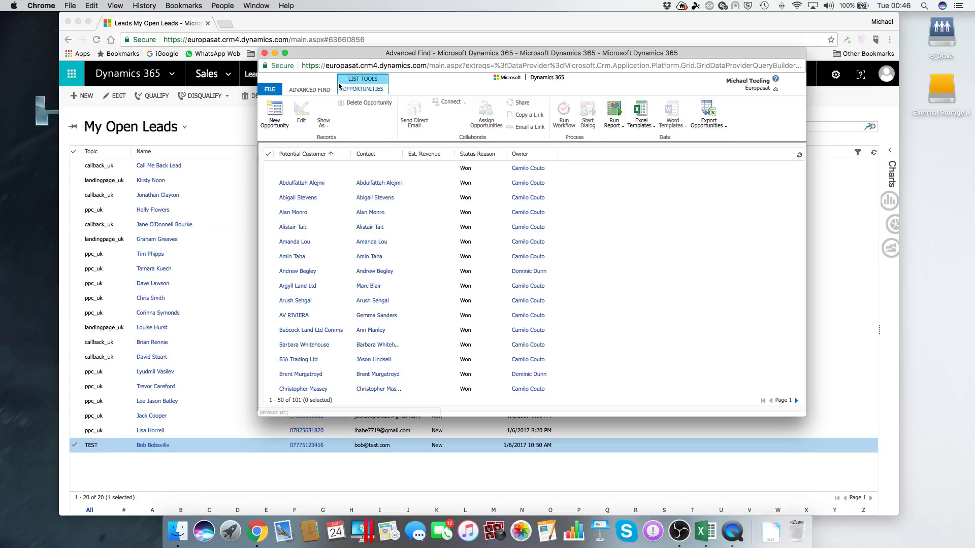
- Leave the query results and open the list of saved opportunity views
{"action": "left_click", "coordinate": [309, 90]}
{"action": "left_click", "coordinate": [292, 114]}
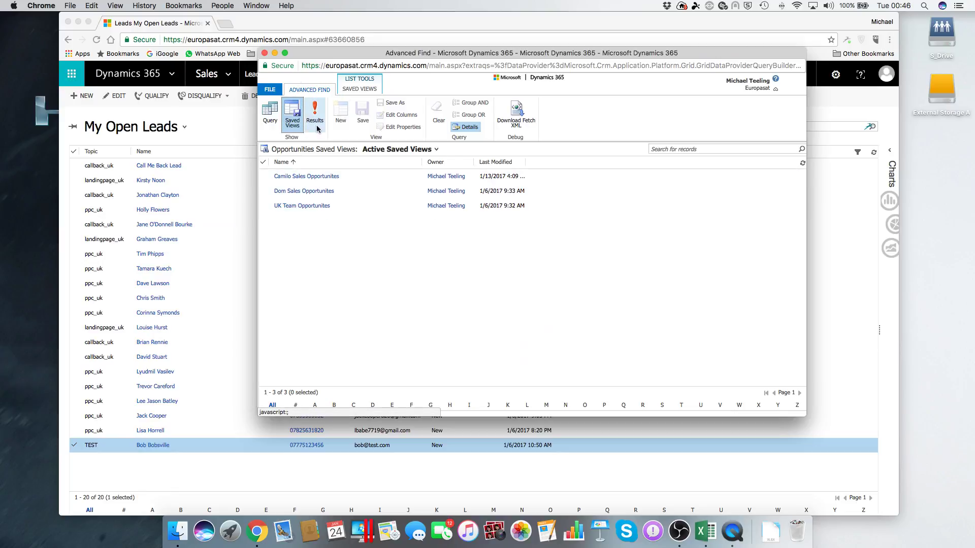
- Return to the query definition, switch the record type to Leads and open the list of saved lead views
{"action": "left_click", "coordinate": [269, 114]}
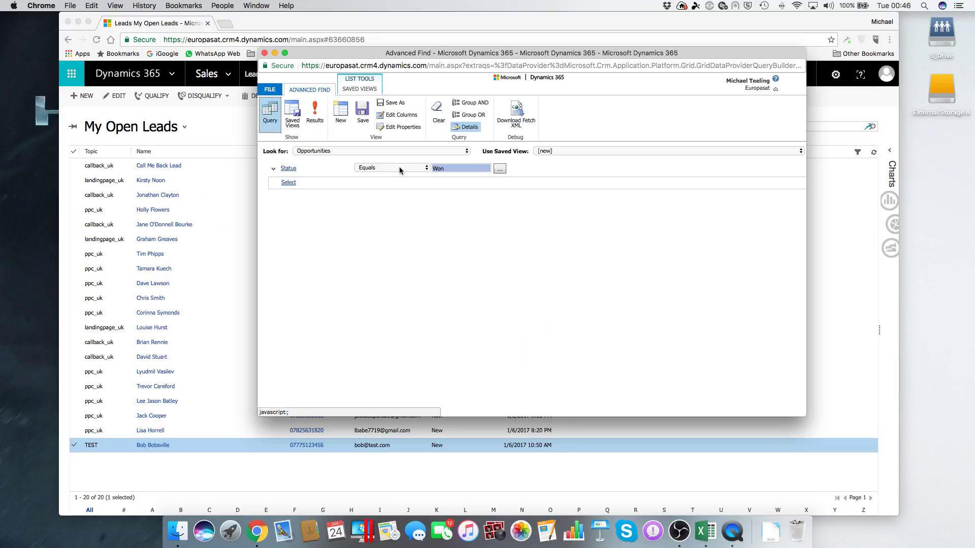
{"action": "left_click", "coordinate": [441, 152]}
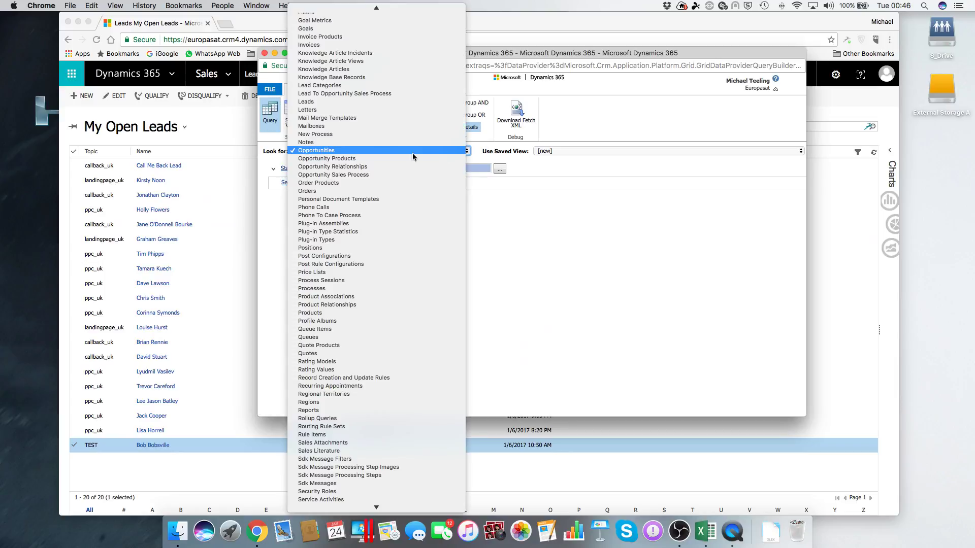
{"action": "left_click", "coordinate": [350, 110]}
{"action": "left_click", "coordinate": [575, 201]}
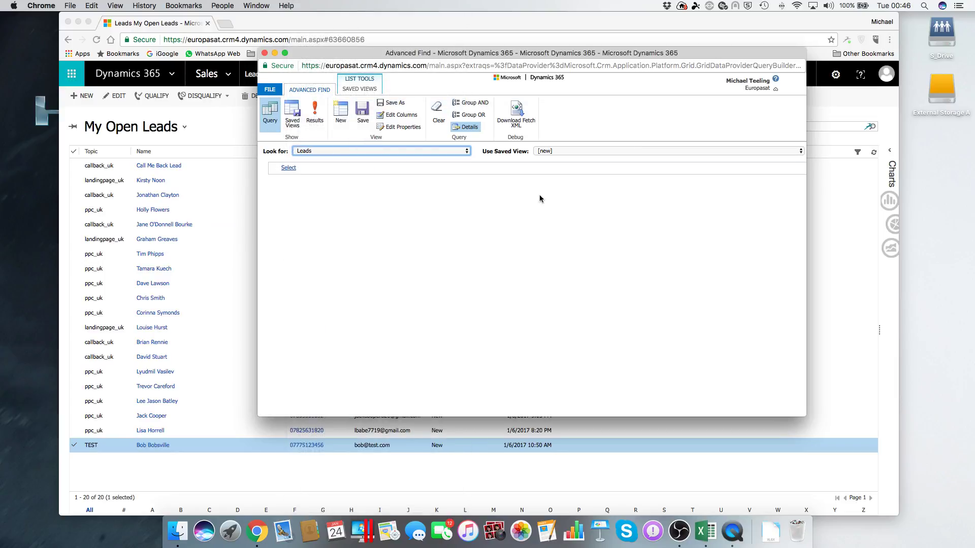
{"action": "left_click", "coordinate": [297, 113]}
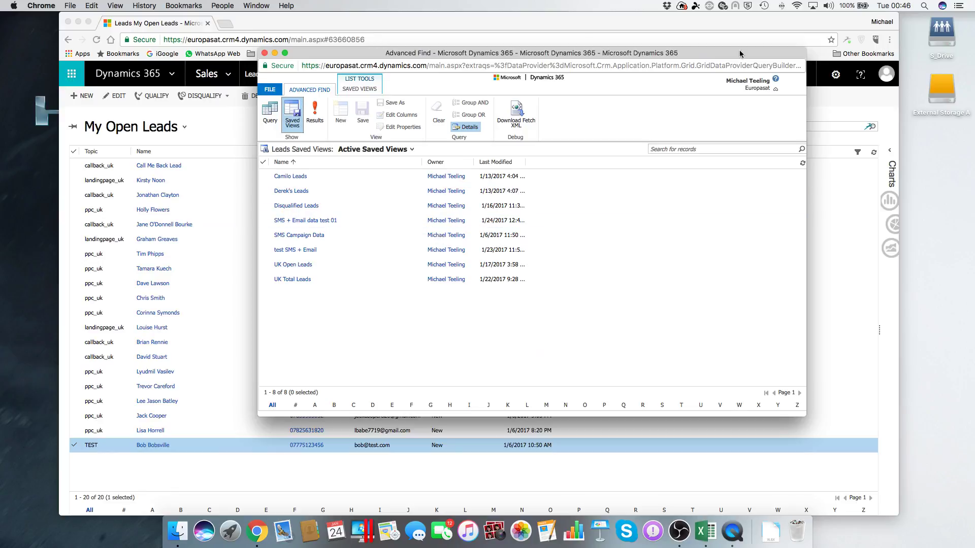
- Close the Advanced Find window and switch the leads list to the SMS + Email data test 01 view
{"action": "left_click", "coordinate": [265, 52]}
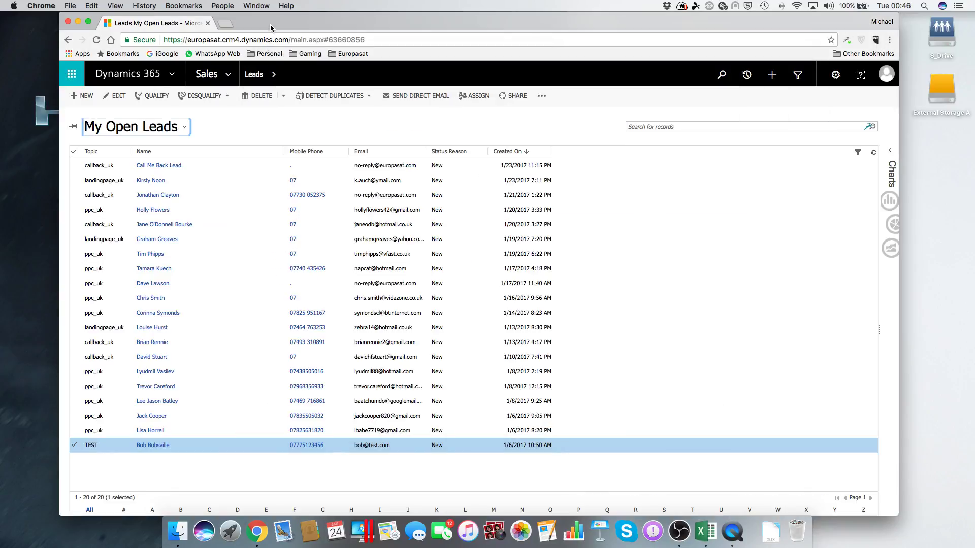
{"action": "left_click", "coordinate": [185, 128]}
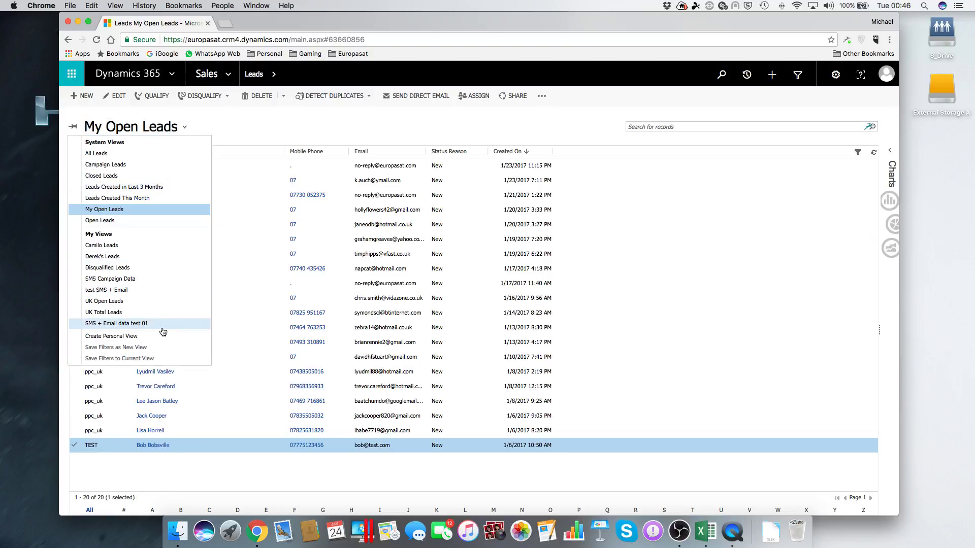
{"action": "left_click", "coordinate": [121, 327]}
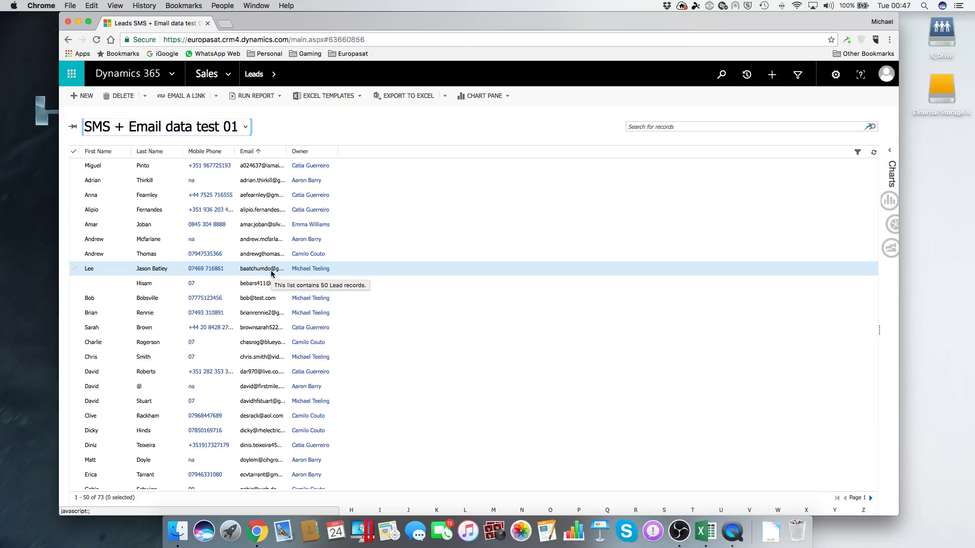
- Export the listed leads to Excel and look through all rows of the downloaded workbook
{"action": "left_click", "coordinate": [411, 99]}
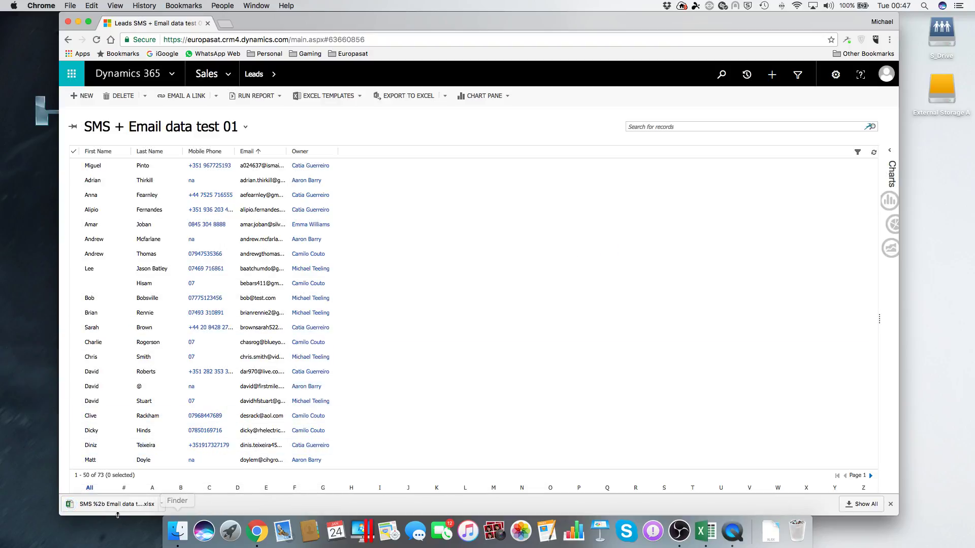
{"action": "left_click", "coordinate": [122, 512]}
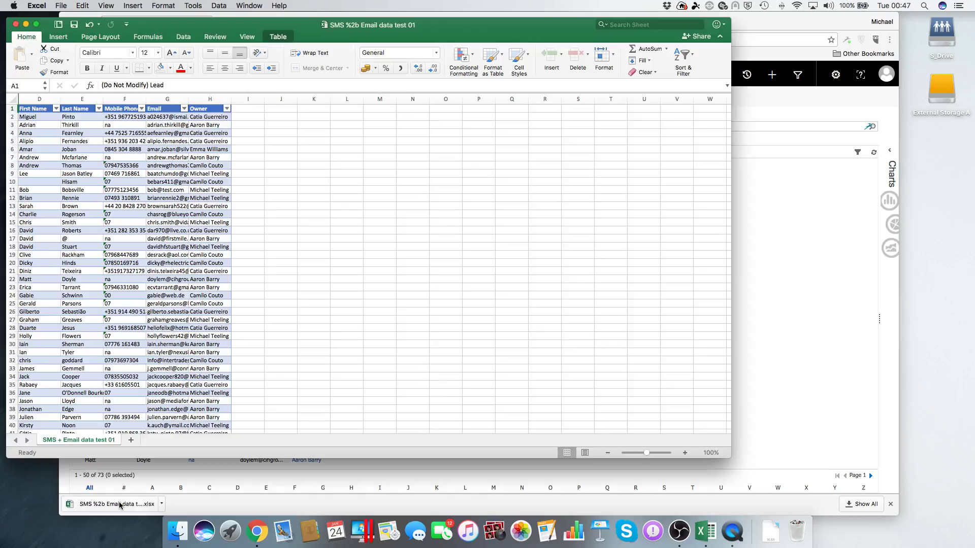
{"action": "scroll", "coordinate": [299, 224], "scroll_direction": "down", "scroll_amount": 15}
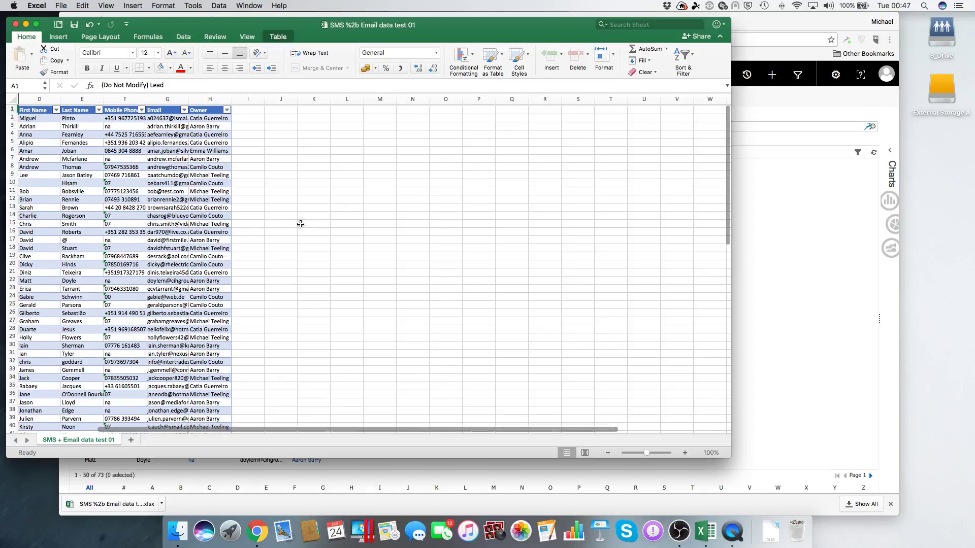
{"action": "scroll", "coordinate": [298, 225], "scroll_direction": "up", "scroll_amount": 20}
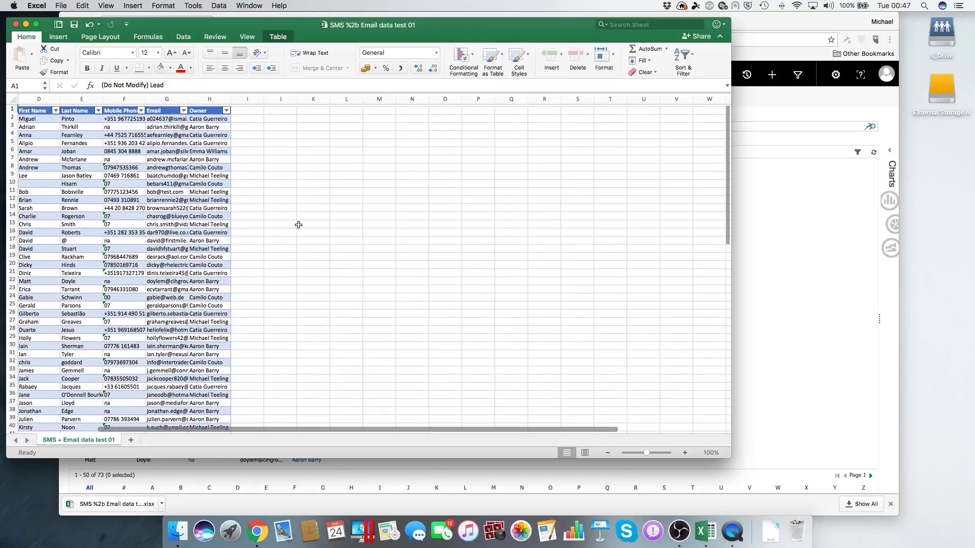
{"action": "scroll", "coordinate": [299, 225], "scroll_direction": "down", "scroll_amount": 10}
{"action": "scroll", "coordinate": [299, 225], "scroll_direction": "down", "scroll_amount": 5}
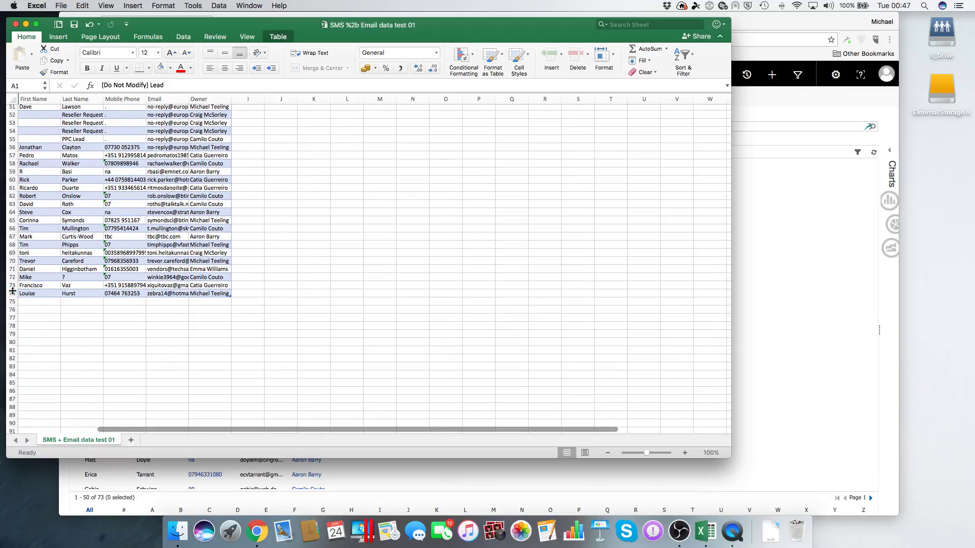
{"action": "scroll", "coordinate": [76, 217], "scroll_direction": "down", "scroll_amount": 5}
{"action": "scroll", "coordinate": [76, 217], "scroll_direction": "up", "scroll_amount": 20}
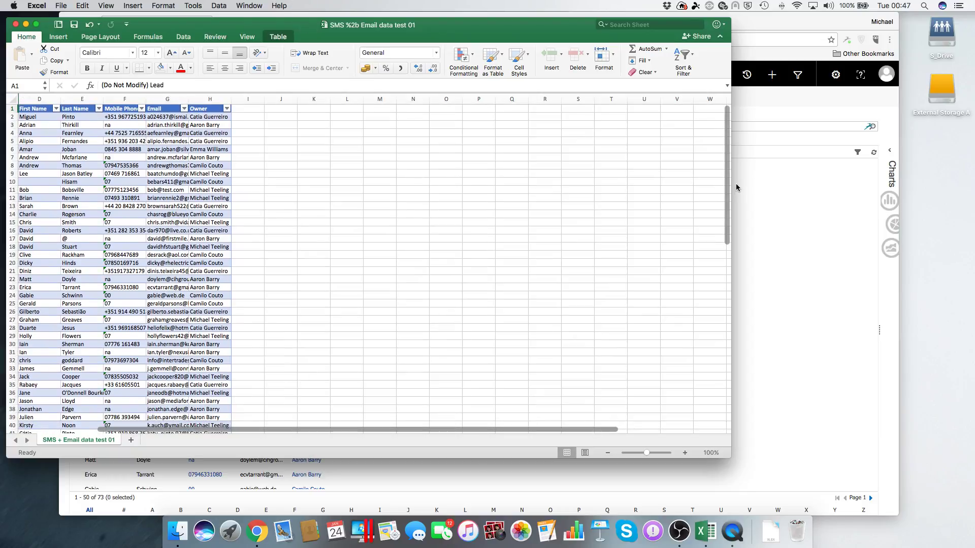
- Copy the exported table's First Name to Owner columns, including the headers, down to row 74
{"action": "left_click_drag", "start_coordinate": [732, 184], "coordinate": [576, 183]}
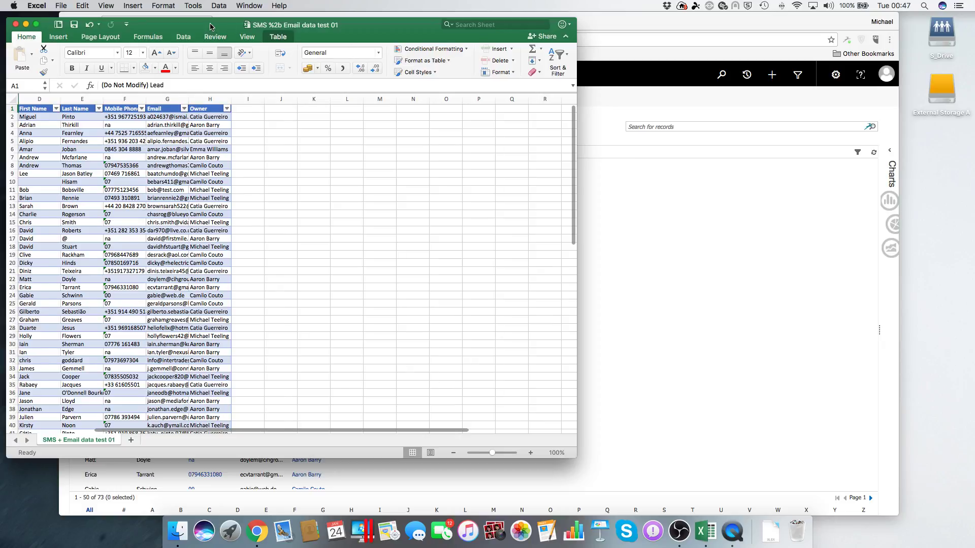
{"action": "left_click_drag", "start_coordinate": [211, 25], "coordinate": [382, 27]}
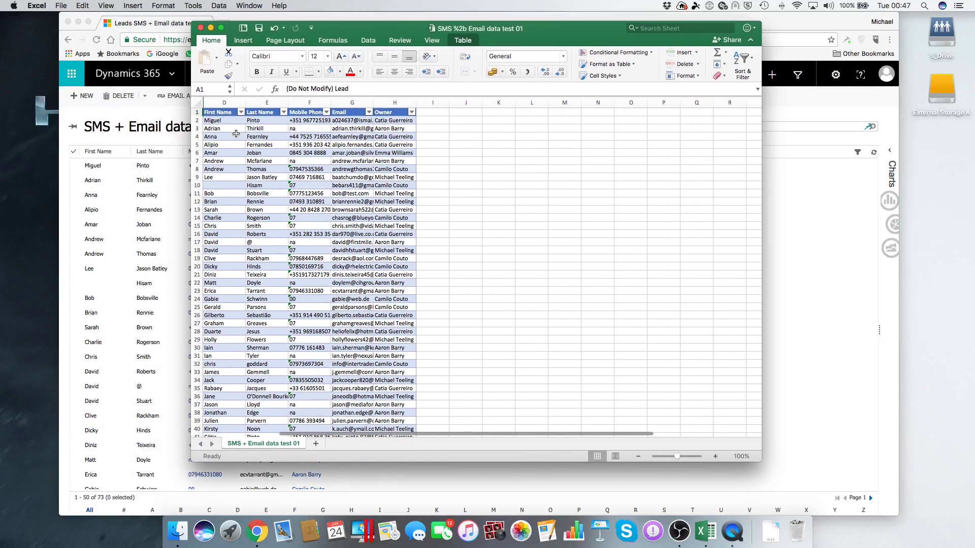
{"action": "left_click_drag", "start_coordinate": [208, 113], "coordinate": [391, 378]}
{"action": "right_click", "coordinate": [358, 291]}
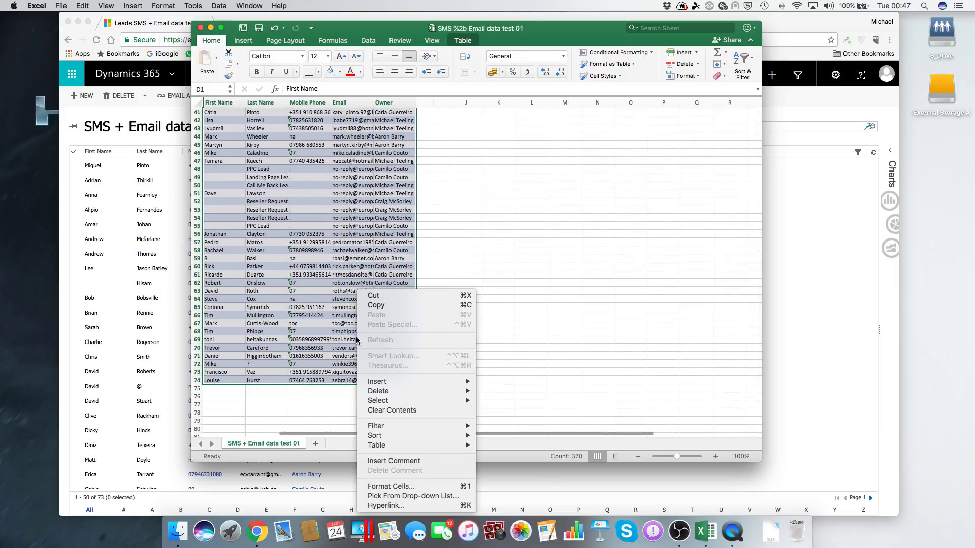
{"action": "left_click", "coordinate": [398, 298]}
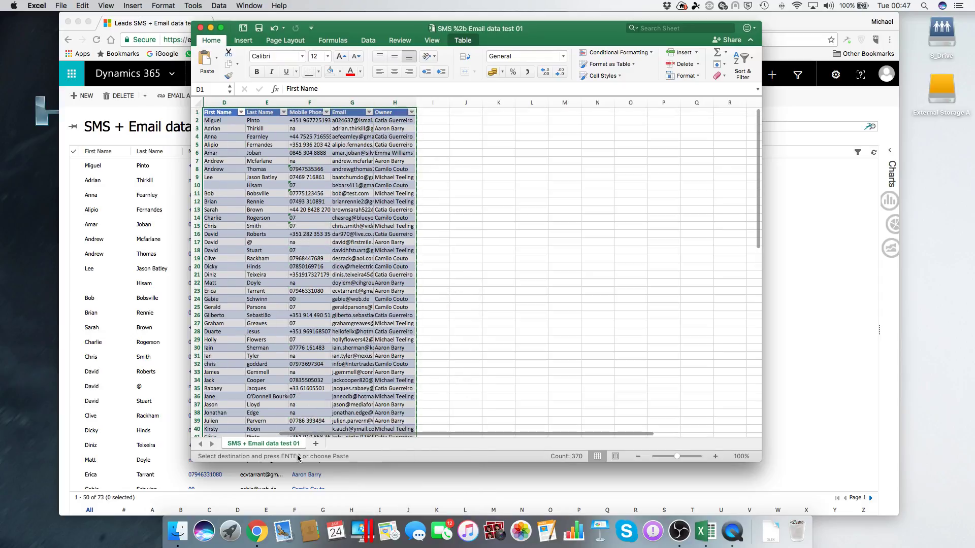
- Add a new sheet and paste the copied lead data as values only, starting at cell A1
{"action": "left_click", "coordinate": [316, 443]}
{"action": "left_click", "coordinate": [219, 112]}
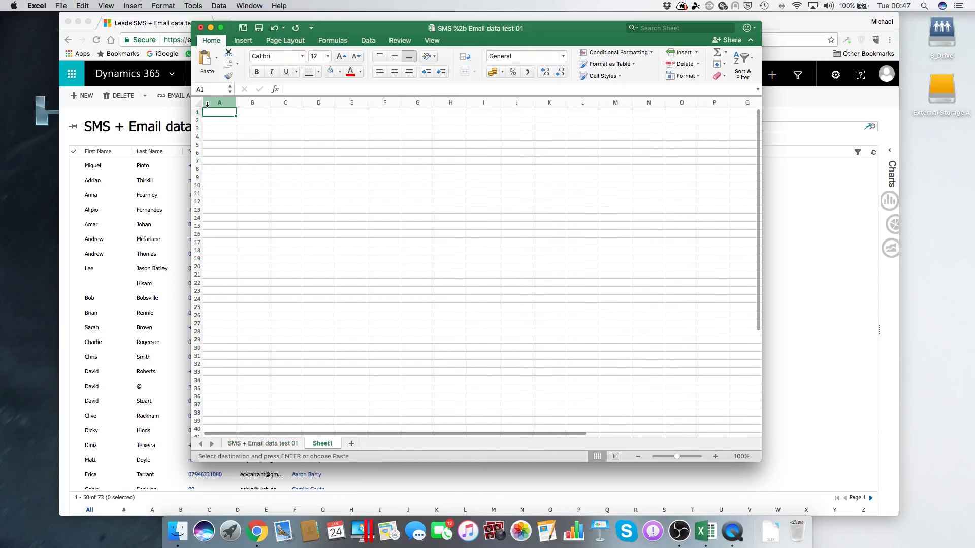
{"action": "right_click", "coordinate": [218, 113]}
{"action": "left_click", "coordinate": [270, 146]}
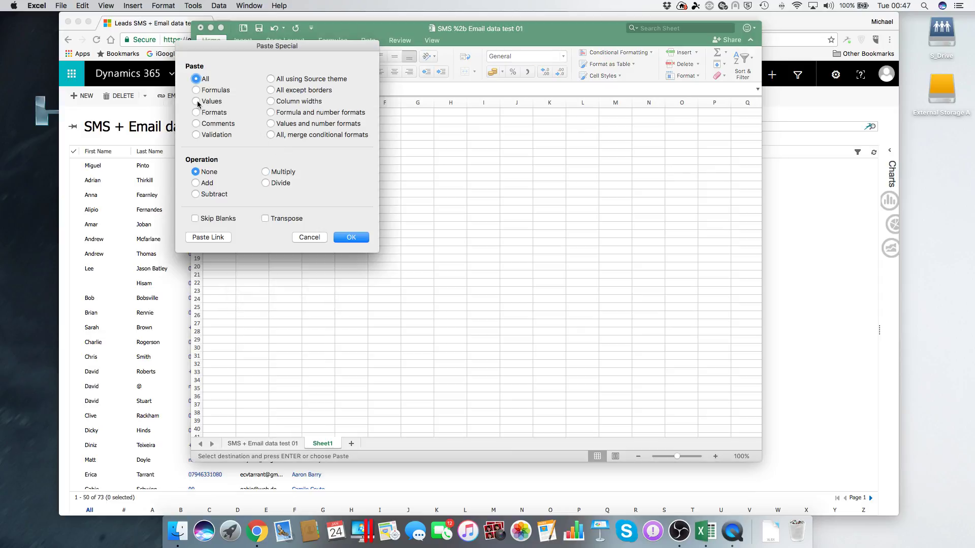
{"action": "left_click", "coordinate": [196, 102]}
{"action": "left_click", "coordinate": [351, 237]}
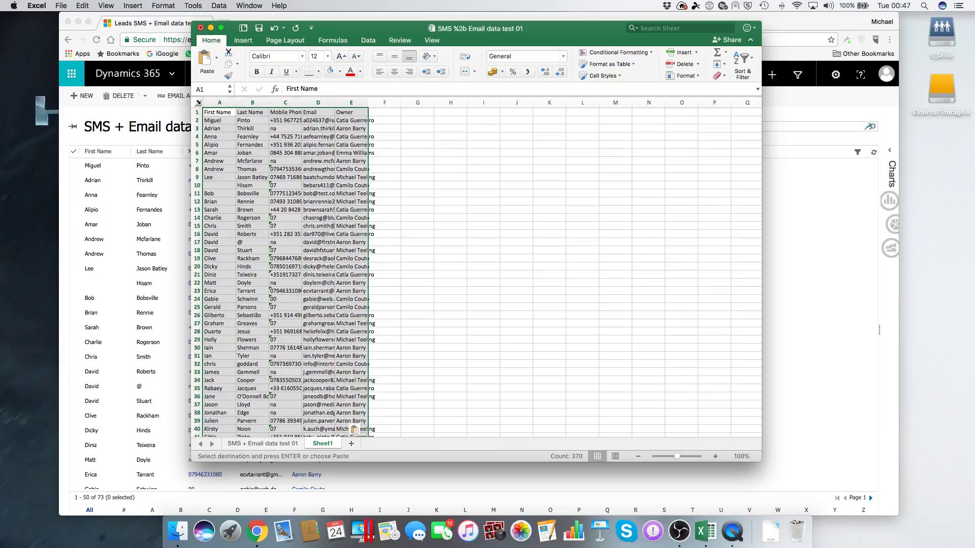
- Autofit the widths of all columns on the new sheet to their contents
{"action": "left_click", "coordinate": [198, 102]}
{"action": "double_click", "coordinate": [236, 102]}
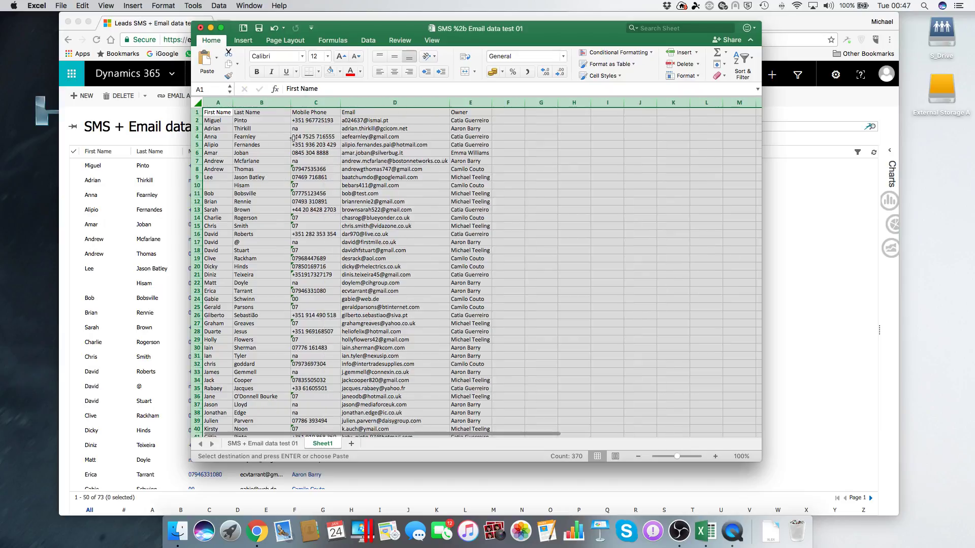
{"action": "left_click", "coordinate": [573, 209]}
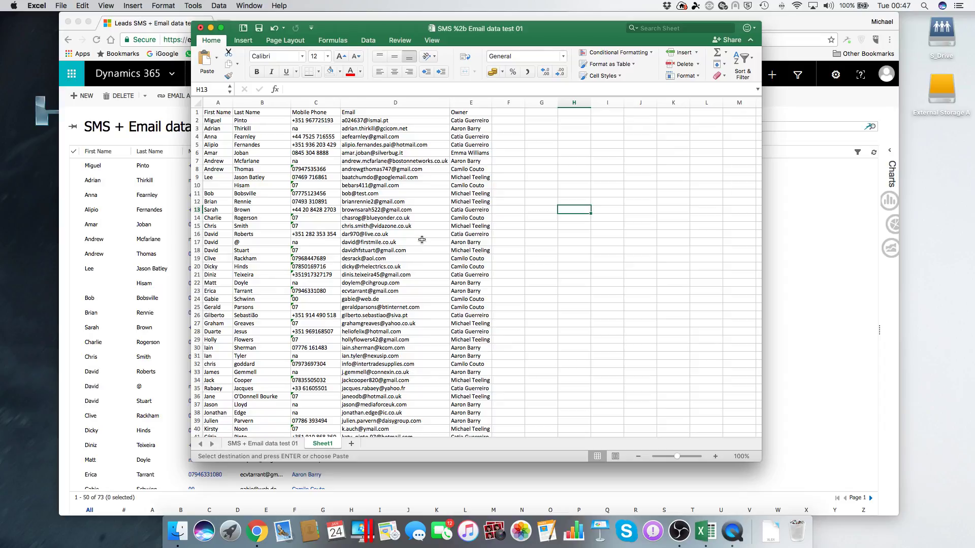
- Add filters to the header row of the whole pasted data sheet
{"action": "left_click", "coordinate": [198, 102]}
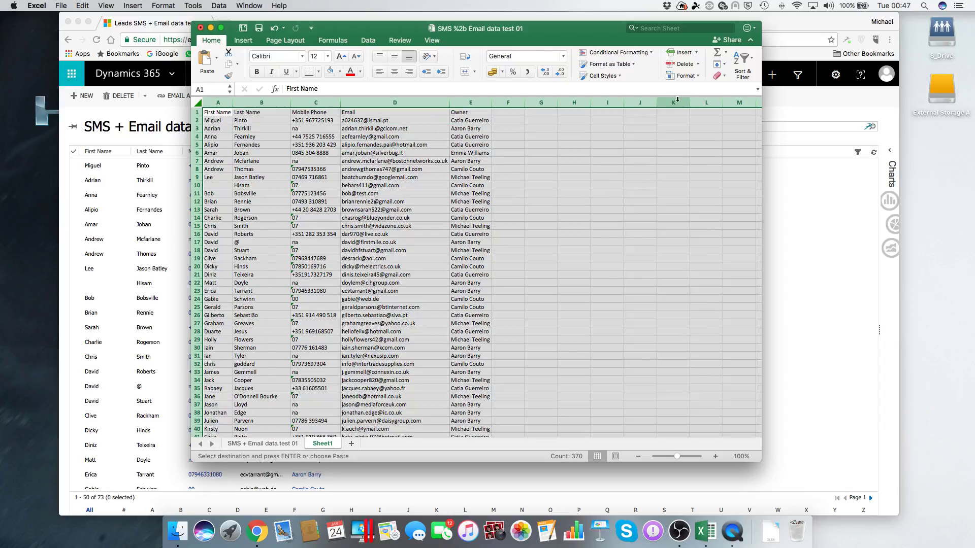
{"action": "left_click", "coordinate": [750, 63]}
{"action": "left_click", "coordinate": [754, 118]}
{"action": "left_click", "coordinate": [571, 146]}
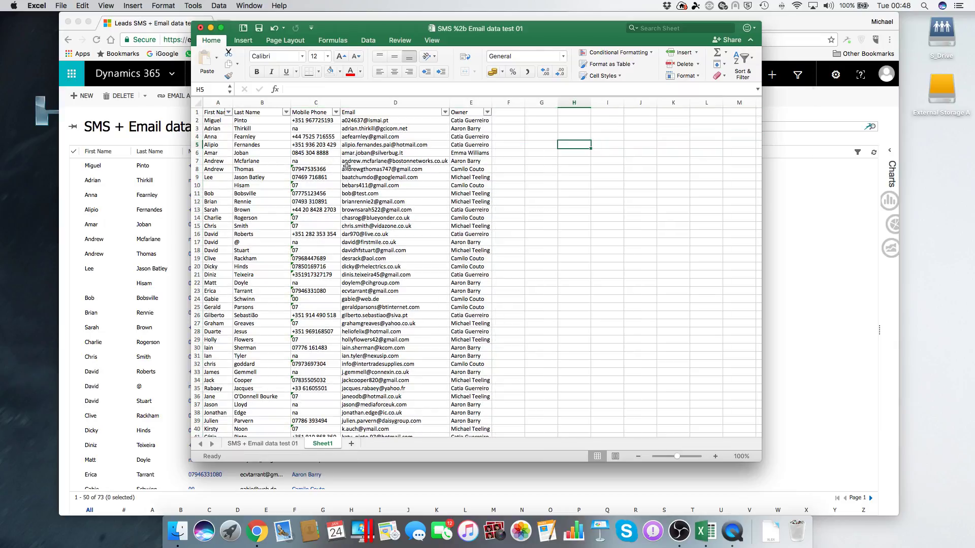
- Filter the Mobile Phone column to exclude the placeholder entries ".", "00", "07", "na" and "tbc"
{"action": "left_click", "coordinate": [337, 113]}
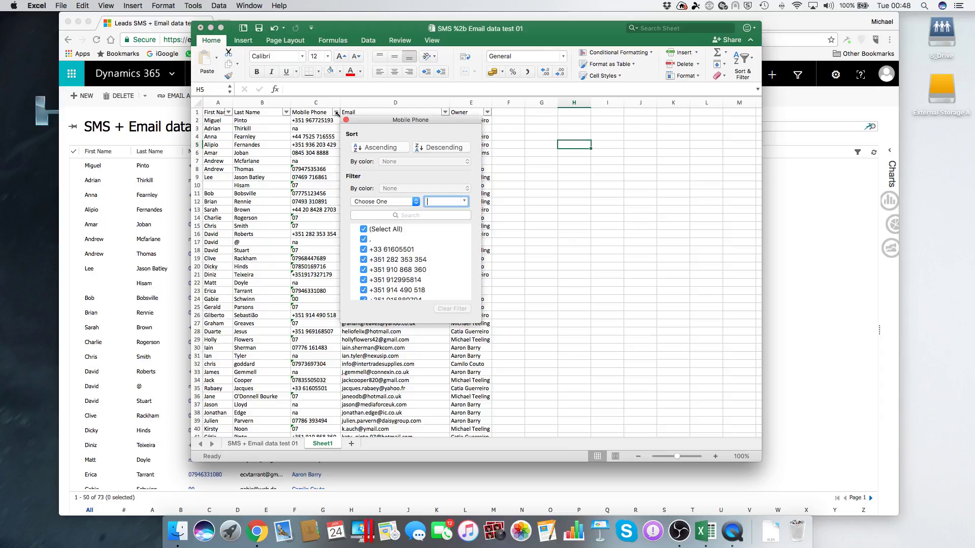
{"action": "left_click", "coordinate": [380, 237]}
{"action": "scroll", "coordinate": [407, 244], "scroll_direction": "down", "scroll_amount": 3}
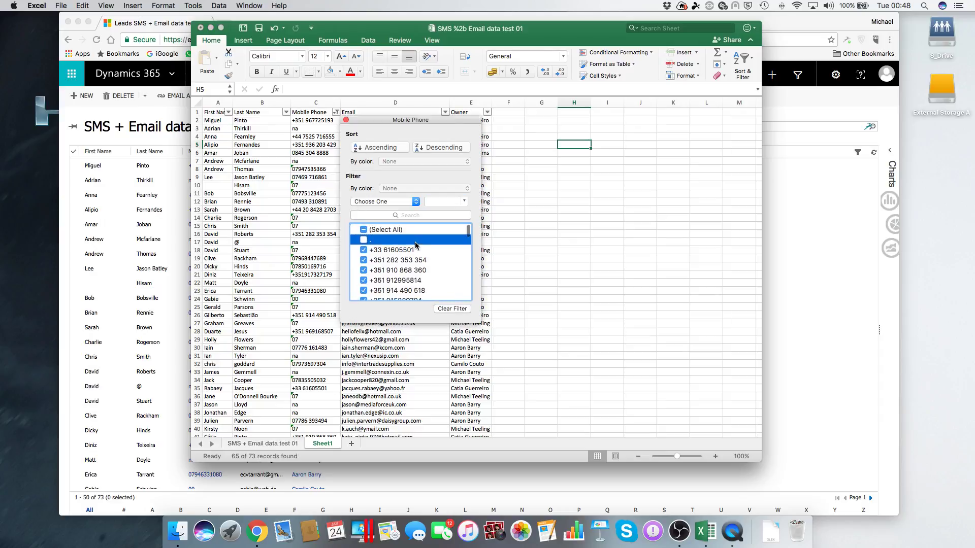
{"action": "scroll", "coordinate": [416, 245], "scroll_direction": "down", "scroll_amount": 3}
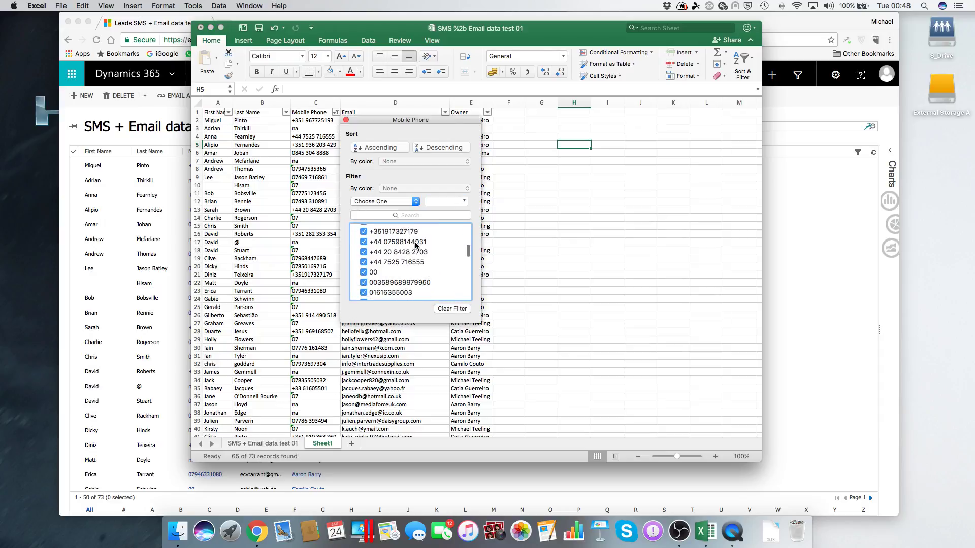
{"action": "left_click", "coordinate": [363, 269]}
{"action": "scroll", "coordinate": [417, 269], "scroll_direction": "down", "scroll_amount": 2}
{"action": "left_click", "coordinate": [364, 254]}
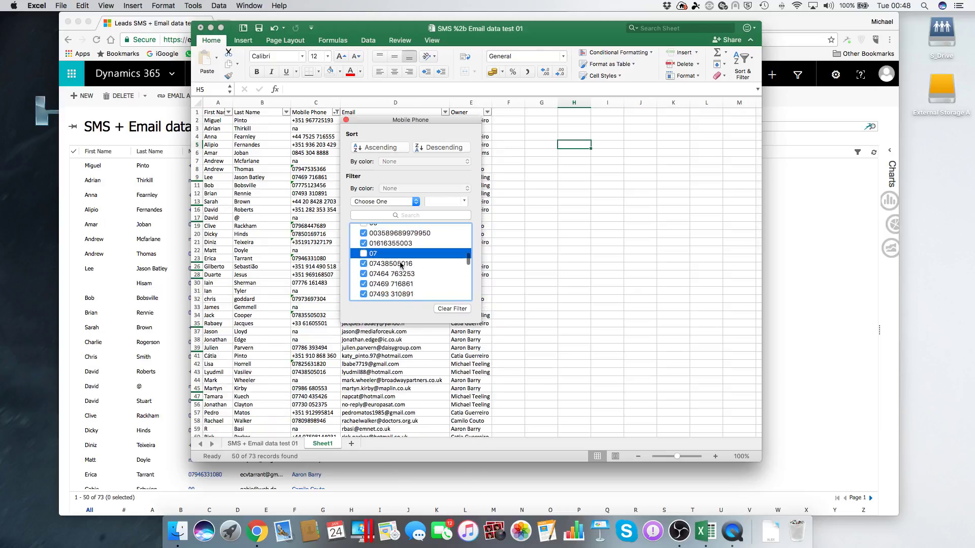
{"action": "scroll", "coordinate": [400, 265], "scroll_direction": "down", "scroll_amount": 8}
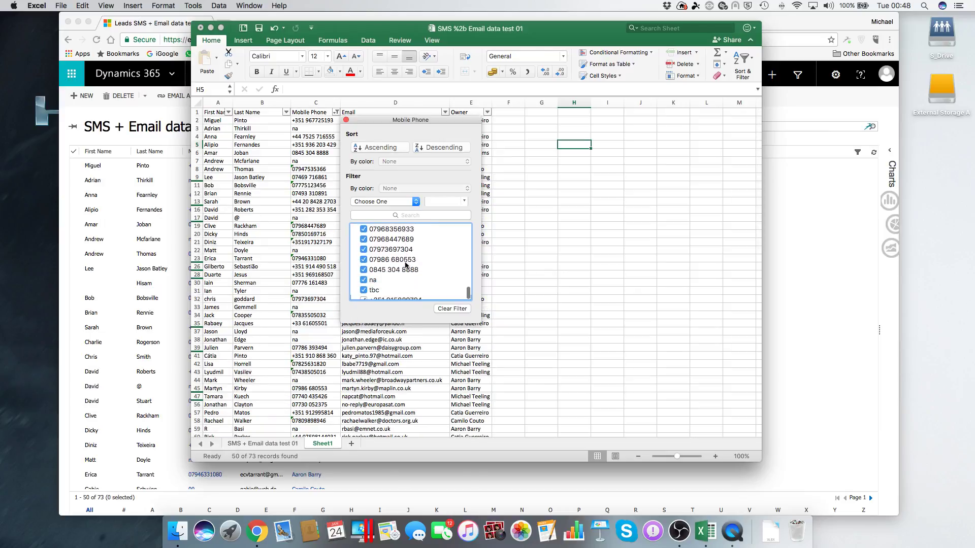
{"action": "scroll", "coordinate": [406, 264], "scroll_direction": "down", "scroll_amount": 1}
{"action": "left_click", "coordinate": [363, 285]}
{"action": "left_click", "coordinate": [368, 296]}
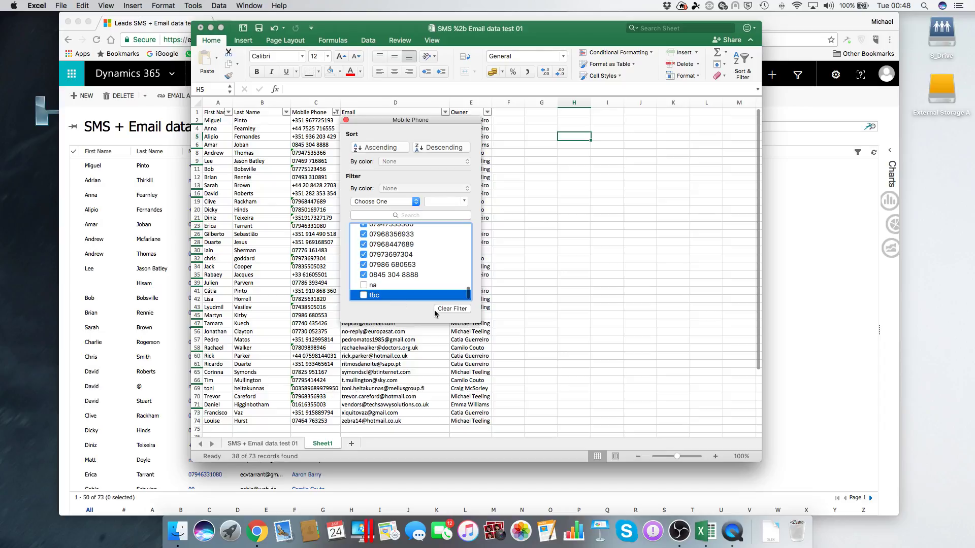
{"action": "left_click", "coordinate": [345, 120]}
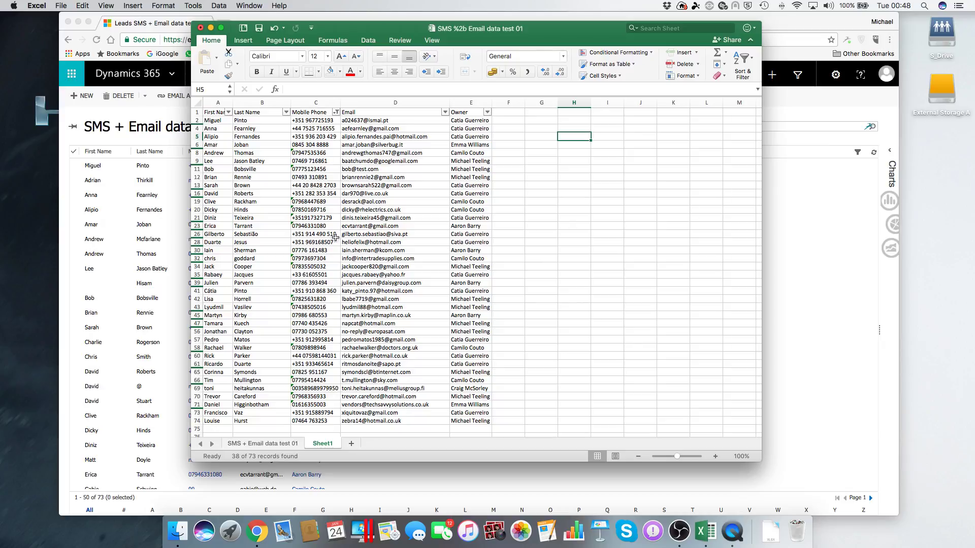
- Filter the Mobile Phone column to exclude every number starting with the foreign country codes +33 and +351
{"action": "left_click", "coordinate": [335, 113]}
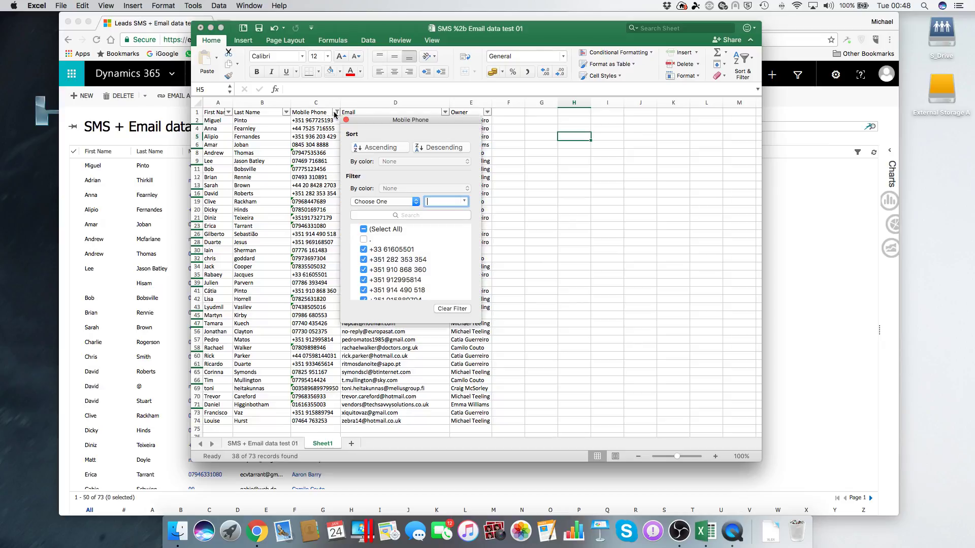
{"action": "left_click", "coordinate": [364, 250]}
{"action": "left_click", "coordinate": [364, 260]}
{"action": "left_click", "coordinate": [364, 269]}
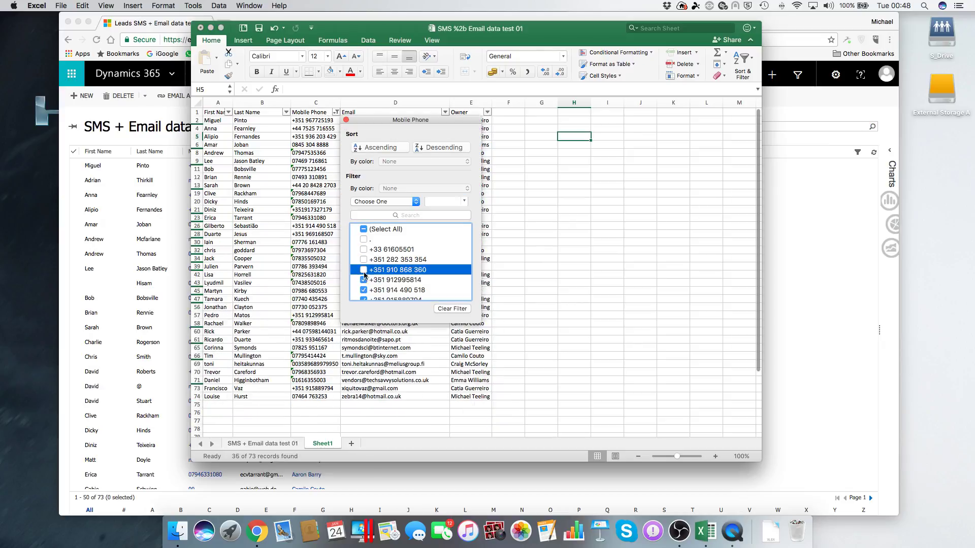
{"action": "left_click", "coordinate": [364, 280]}
{"action": "left_click", "coordinate": [364, 289]}
{"action": "scroll", "coordinate": [396, 263], "scroll_direction": "down", "scroll_amount": 4}
{"action": "scroll", "coordinate": [397, 262], "scroll_direction": "up", "scroll_amount": 3}
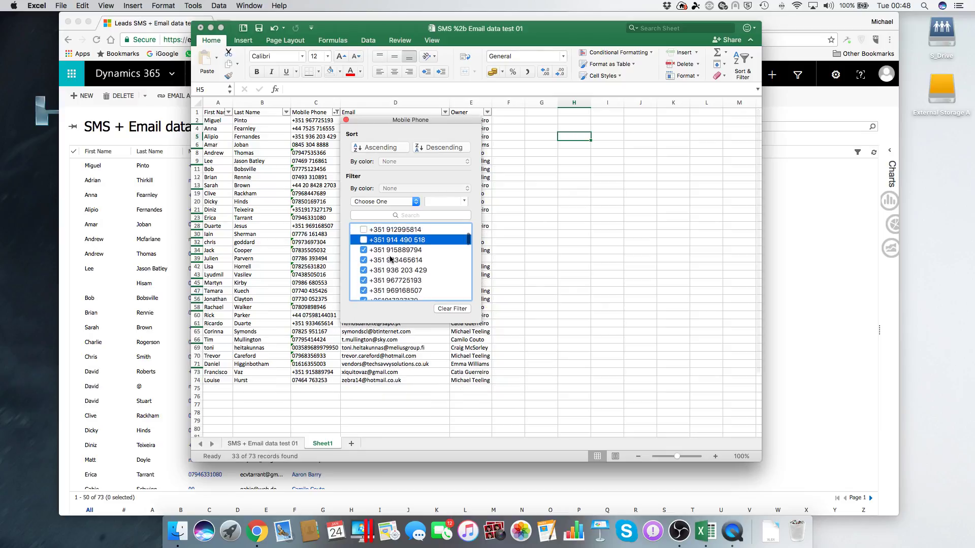
{"action": "left_click", "coordinate": [364, 253]}
{"action": "left_click", "coordinate": [364, 264]}
{"action": "left_click", "coordinate": [363, 274]}
{"action": "left_click", "coordinate": [363, 284]}
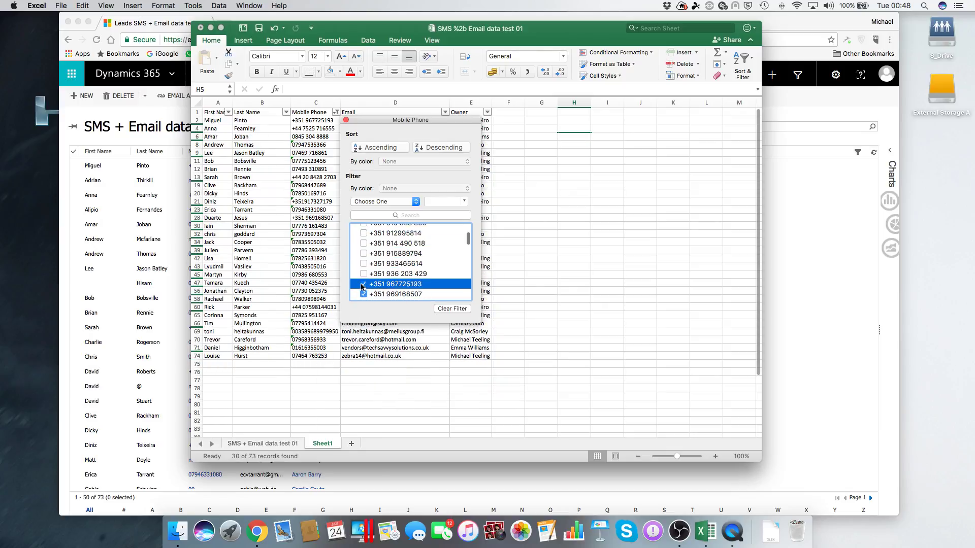
{"action": "scroll", "coordinate": [370, 253], "scroll_direction": "down", "scroll_amount": 3}
{"action": "left_click", "coordinate": [374, 242]}
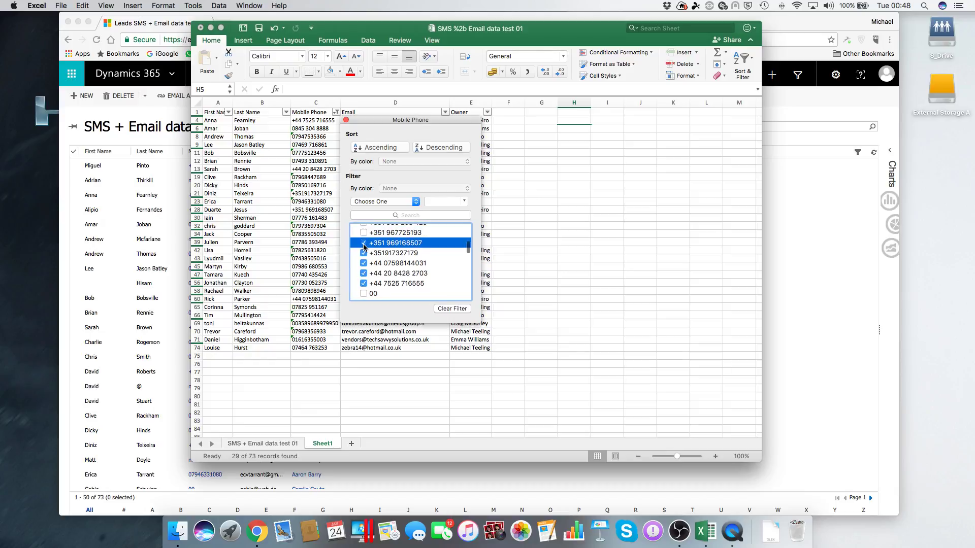
{"action": "left_click", "coordinate": [377, 253]}
{"action": "scroll", "coordinate": [391, 278], "scroll_direction": "down", "scroll_amount": 3}
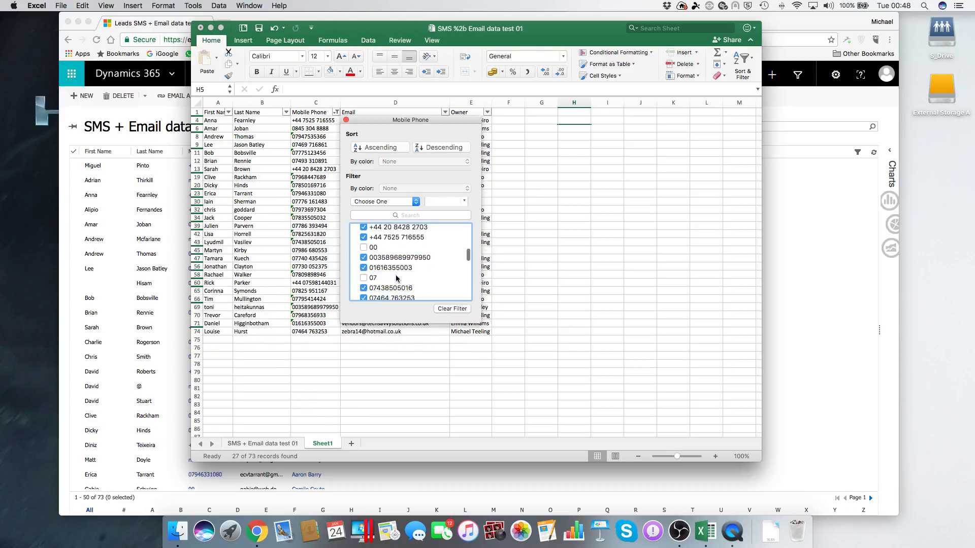
- Exclude the Mobile Phone entries starting with 00358 and 0845 from the filter as well
{"action": "left_click", "coordinate": [366, 254]}
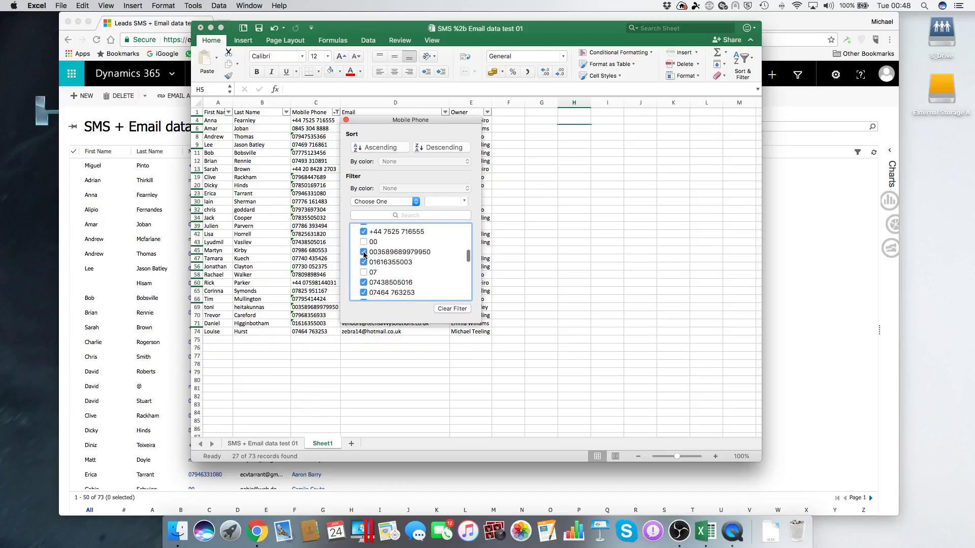
{"action": "scroll", "coordinate": [397, 264], "scroll_direction": "down", "scroll_amount": 3}
{"action": "scroll", "coordinate": [398, 267], "scroll_direction": "down", "scroll_amount": 5}
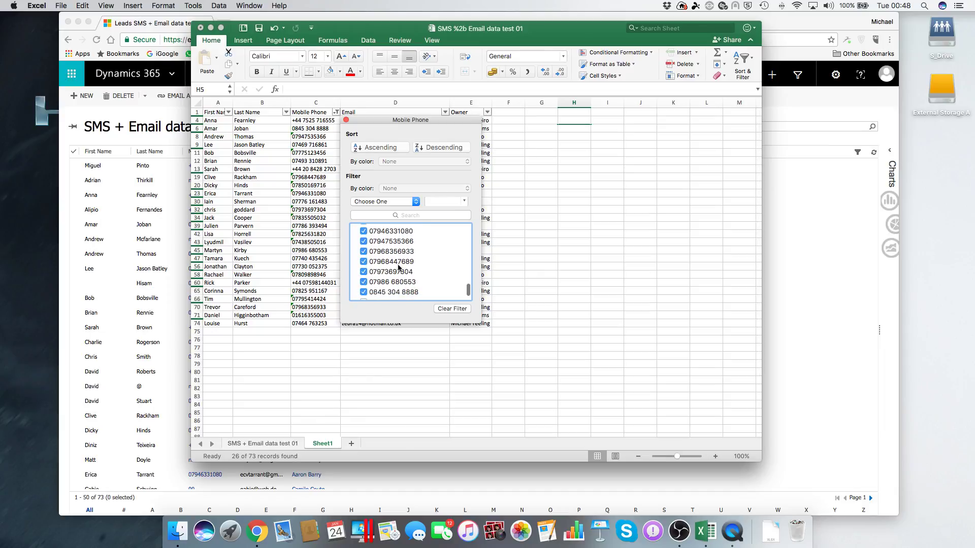
{"action": "left_click", "coordinate": [364, 292]}
{"action": "scroll", "coordinate": [432, 266], "scroll_direction": "up", "scroll_amount": 15}
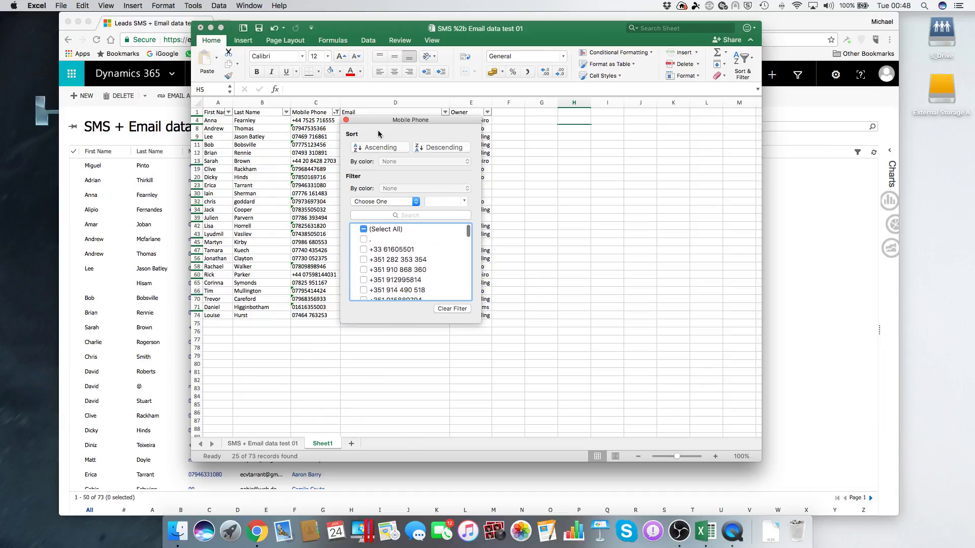
{"action": "left_click", "coordinate": [346, 120]}
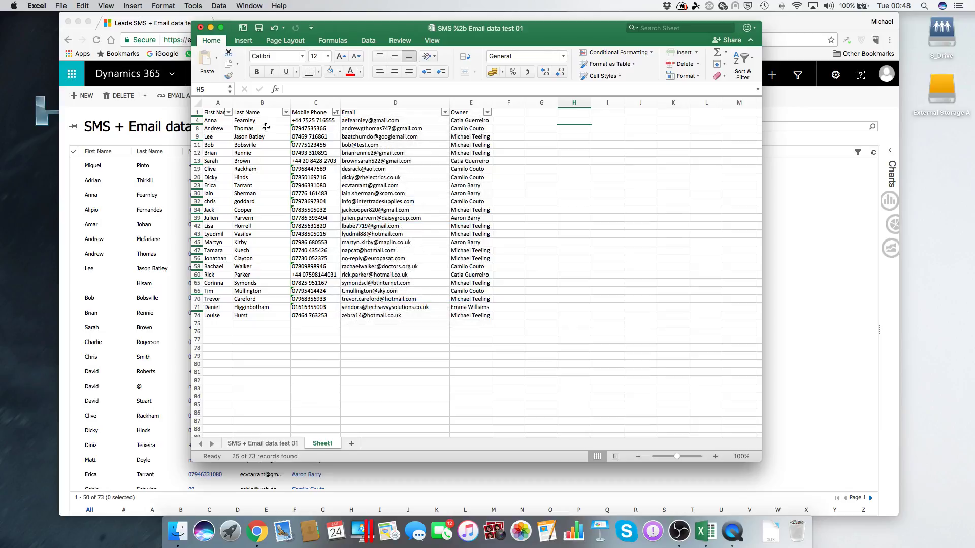
- Select the filtered rows and the Last Name column to check how many leads remain
{"action": "left_click", "coordinate": [197, 121]}
{"action": "left_click_drag", "start_coordinate": [197, 121], "coordinate": [197, 308]}
{"action": "left_click", "coordinate": [312, 243]}
{"action": "left_click", "coordinate": [264, 101]}
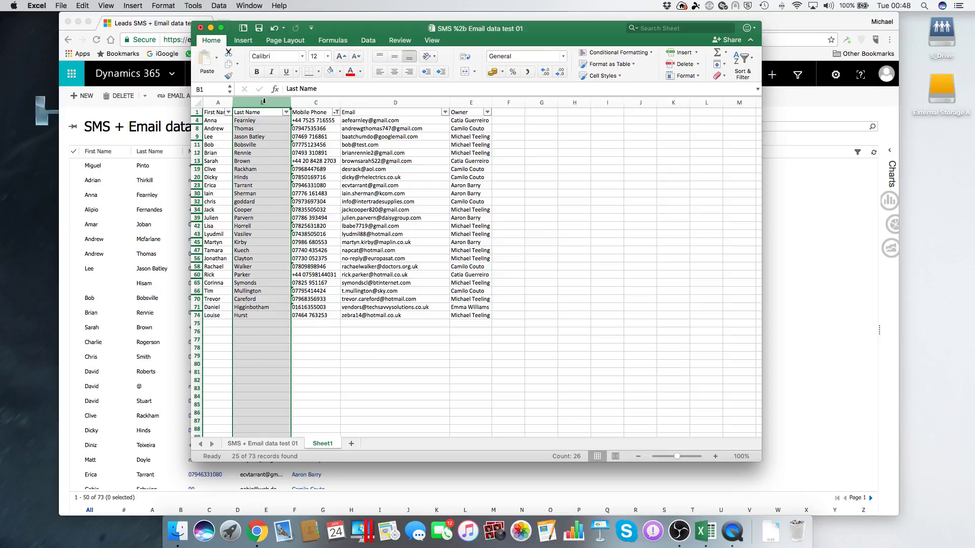
{"action": "left_click", "coordinate": [538, 201]}
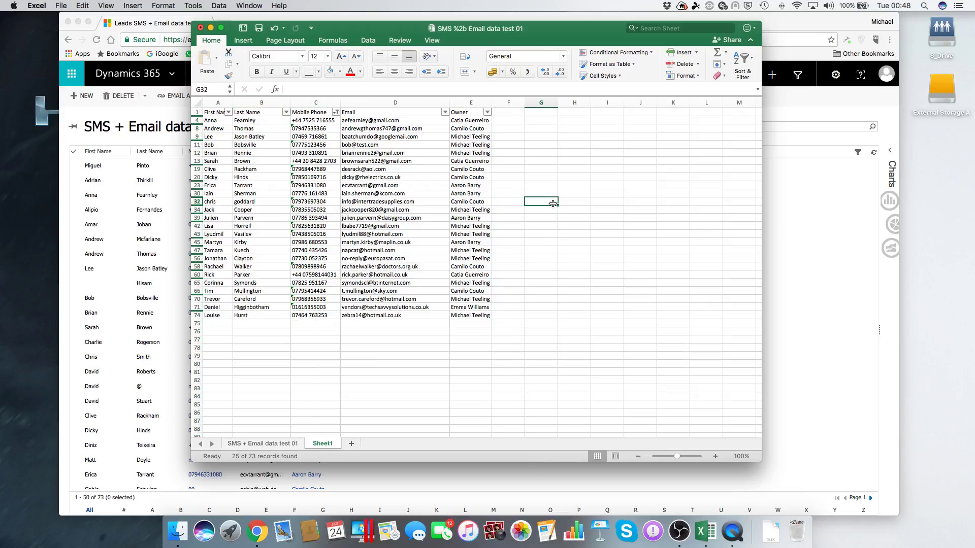
- Filter the Owner column to exclude the first, third and fourth listed owners, keeping only the second and fifth
{"action": "left_click", "coordinate": [487, 112]}
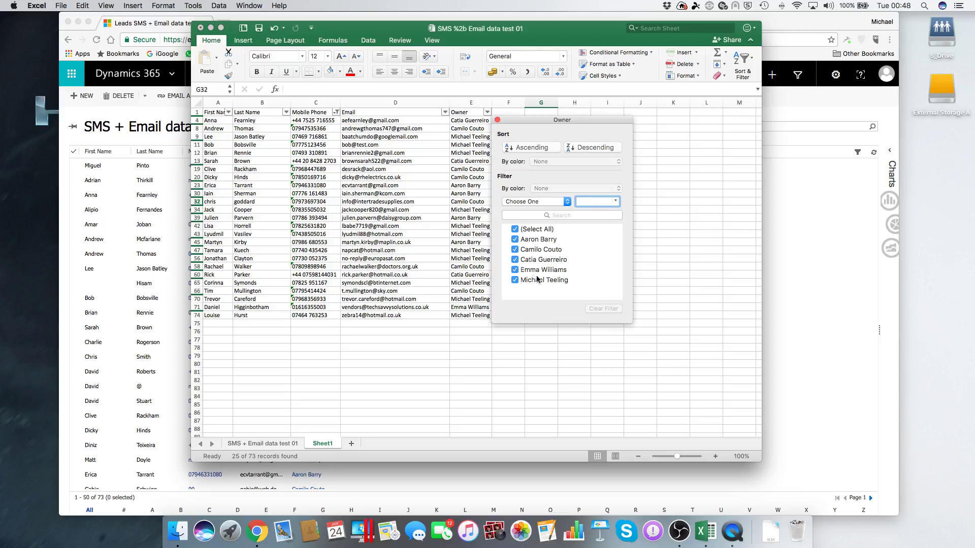
{"action": "left_click", "coordinate": [515, 260]}
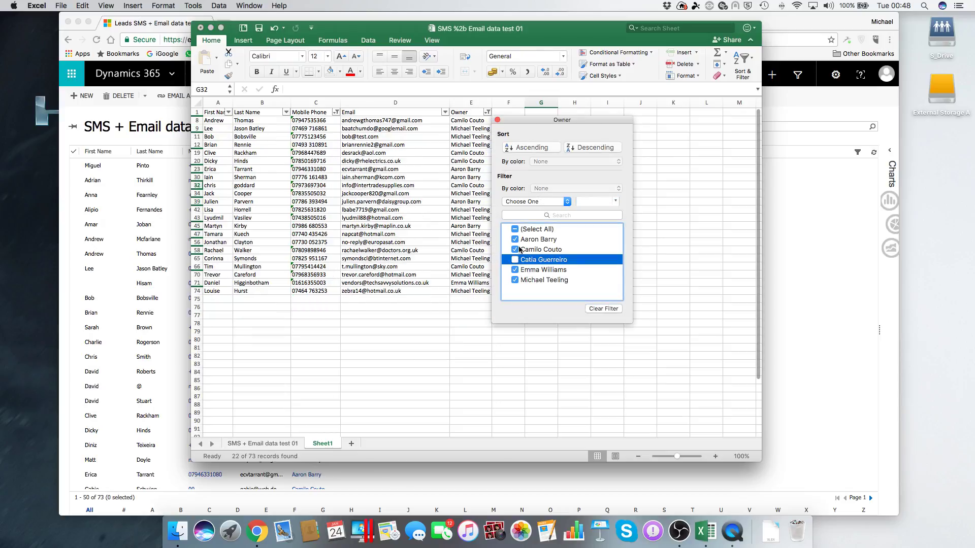
{"action": "left_click", "coordinate": [515, 240]}
{"action": "left_click", "coordinate": [515, 270]}
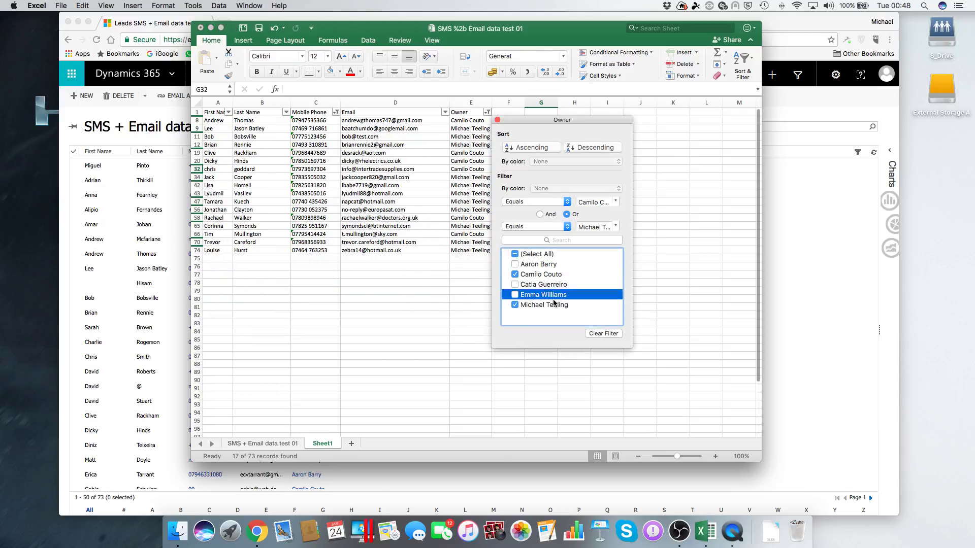
{"action": "left_click", "coordinate": [497, 120]}
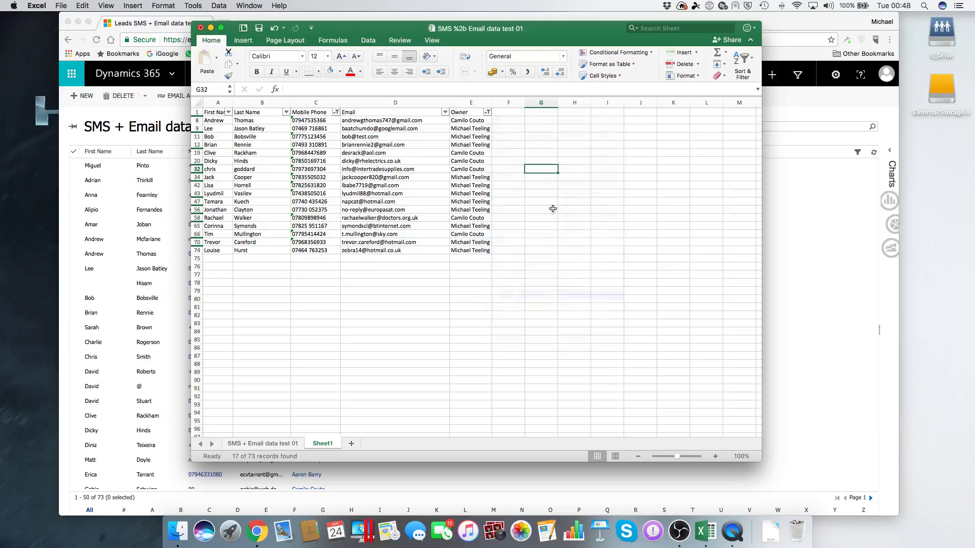
{"action": "left_click", "coordinate": [560, 299]}
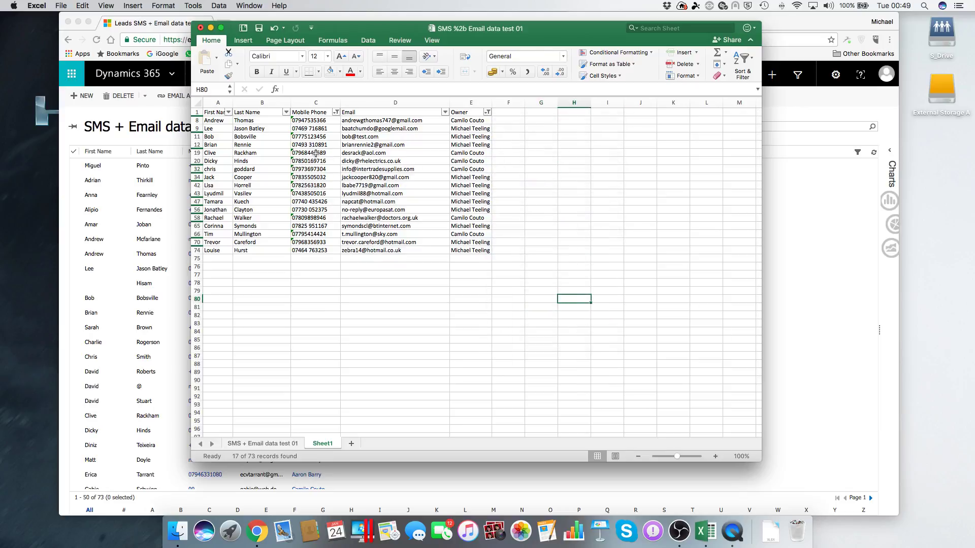
- Select the Last Name column again to check the lead count for the two remaining owners
{"action": "left_click", "coordinate": [262, 104]}
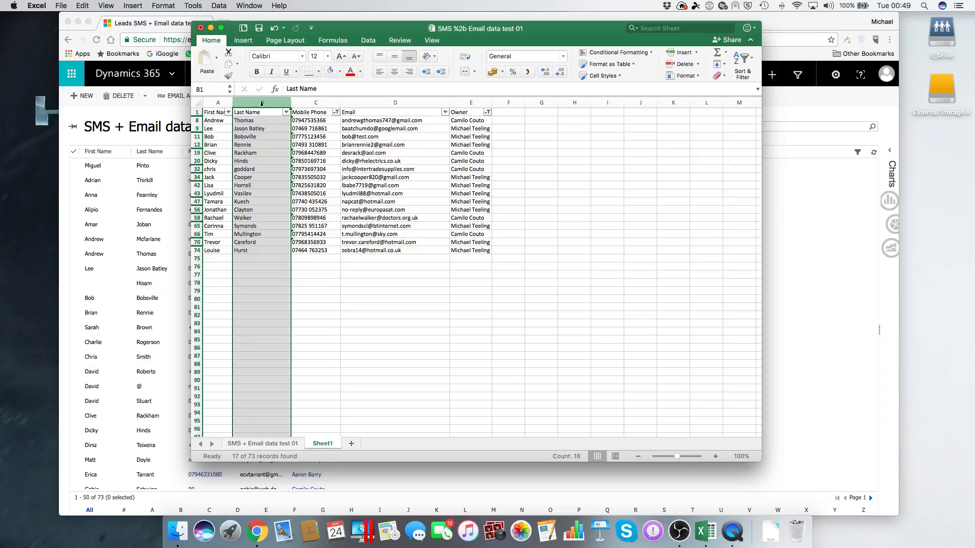
{"action": "left_click", "coordinate": [579, 278]}
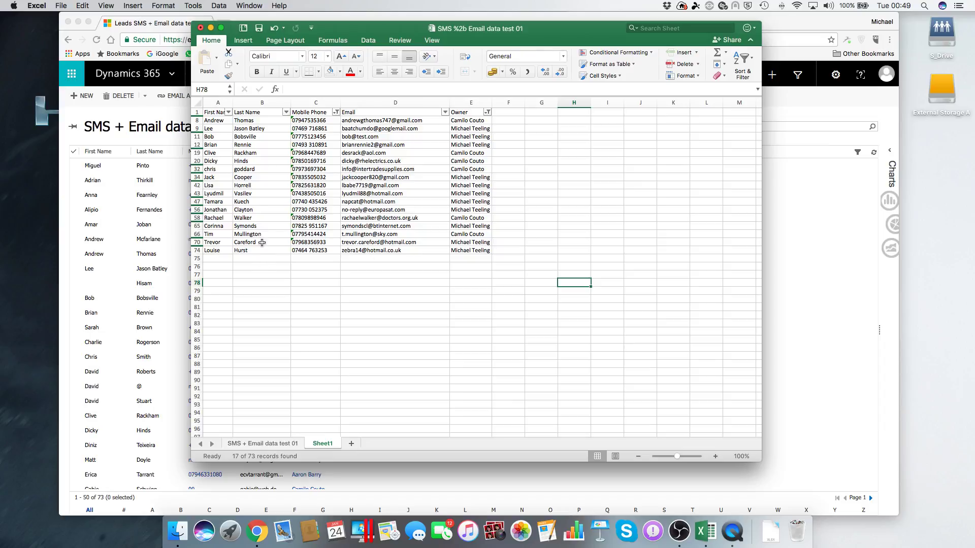
{"action": "scroll", "coordinate": [277, 153], "scroll_direction": "down", "scroll_amount": 1}
{"action": "scroll", "coordinate": [276, 153], "scroll_direction": "up", "scroll_amount": 2}
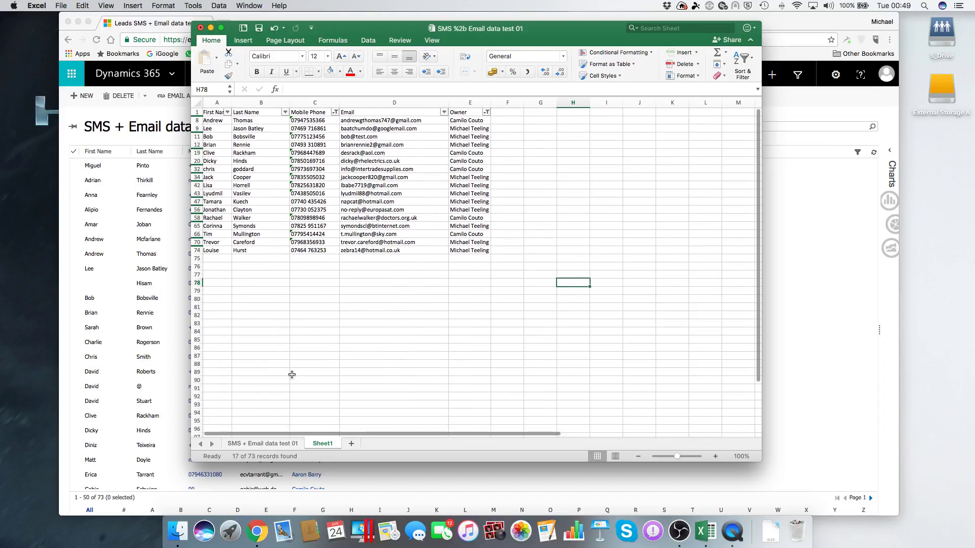
- Delete the original exported sheet "SMS + Email data test 01" from the workbook
{"action": "left_click", "coordinate": [282, 443]}
{"action": "right_click", "coordinate": [281, 443]}
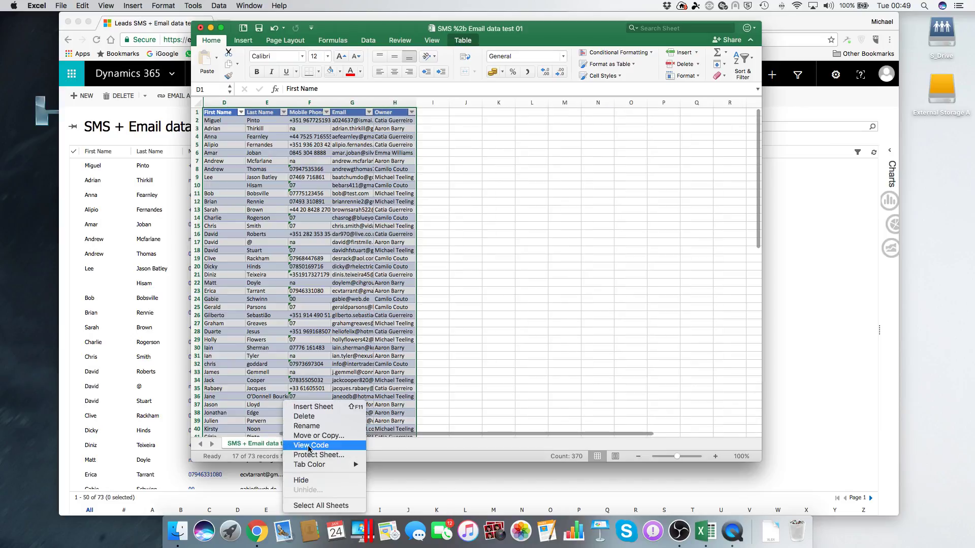
{"action": "left_click", "coordinate": [363, 419]}
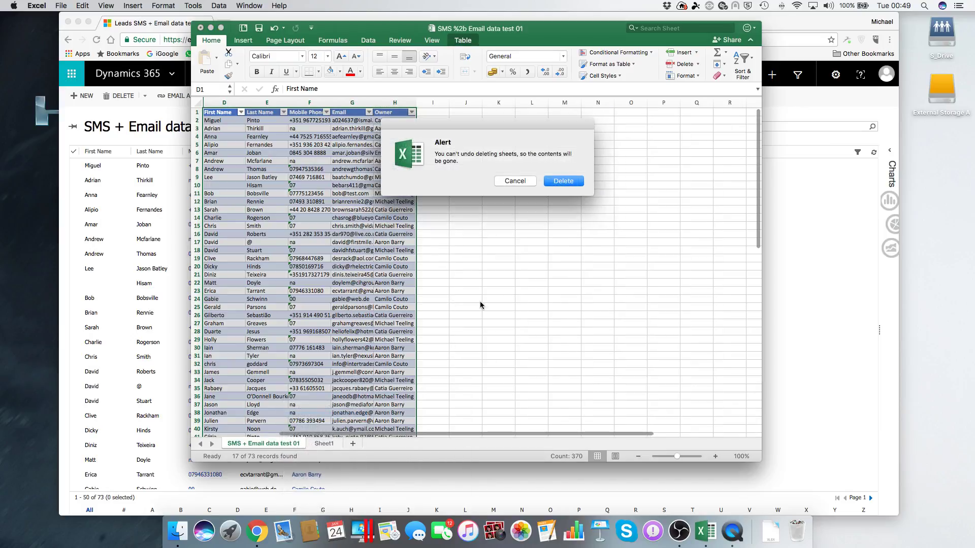
{"action": "left_click", "coordinate": [564, 181]}
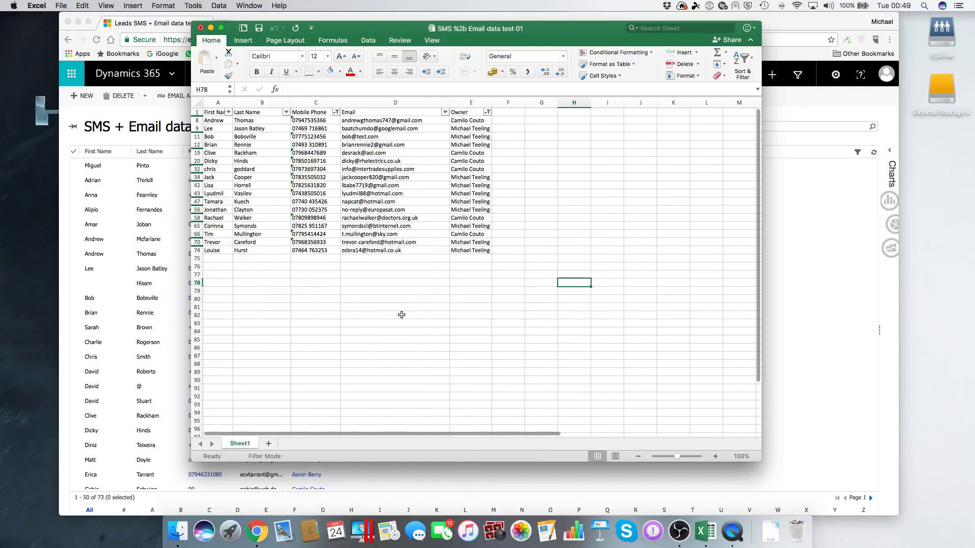
- Rename the remaining sheet as "sms and email data"
{"action": "double_click", "coordinate": [246, 444]}
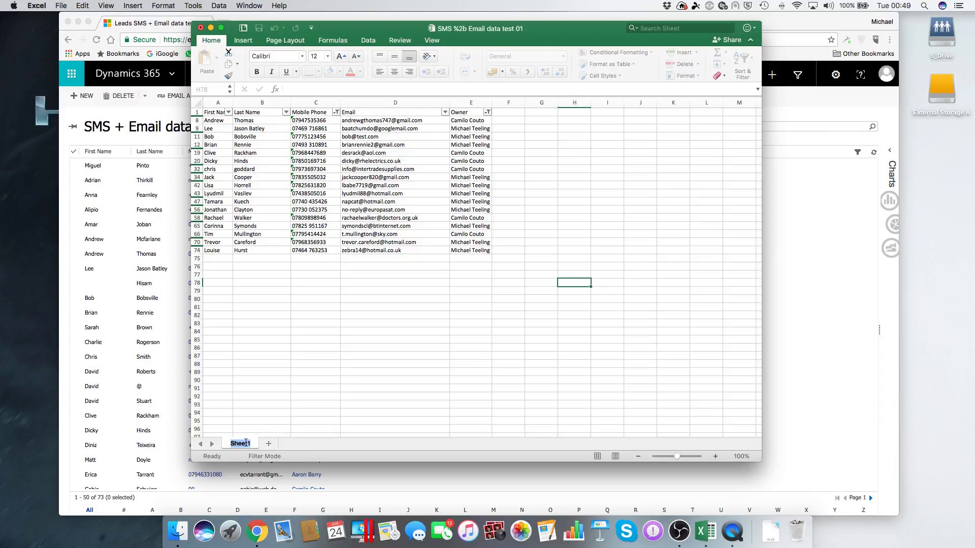
{"action": "type", "text": "sms and email data"}
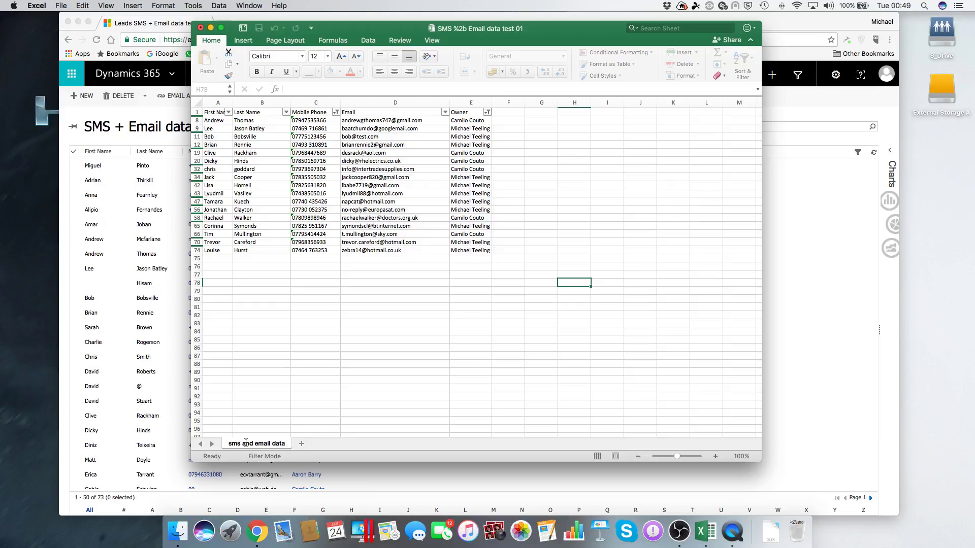
{"action": "key", "text": "Return"}
{"action": "left_click", "coordinate": [450, 362]}
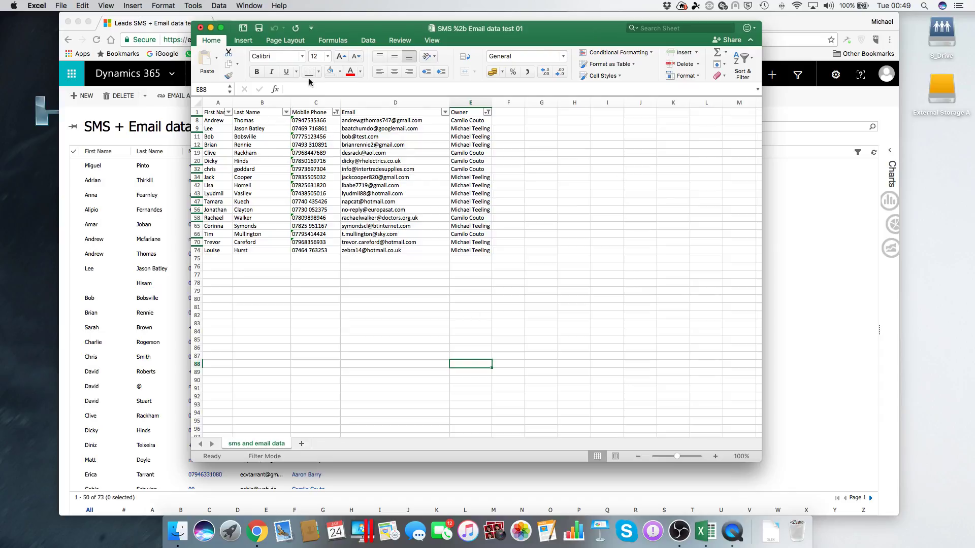
- Close the workbook without saving its changes
{"action": "left_click", "coordinate": [201, 27]}
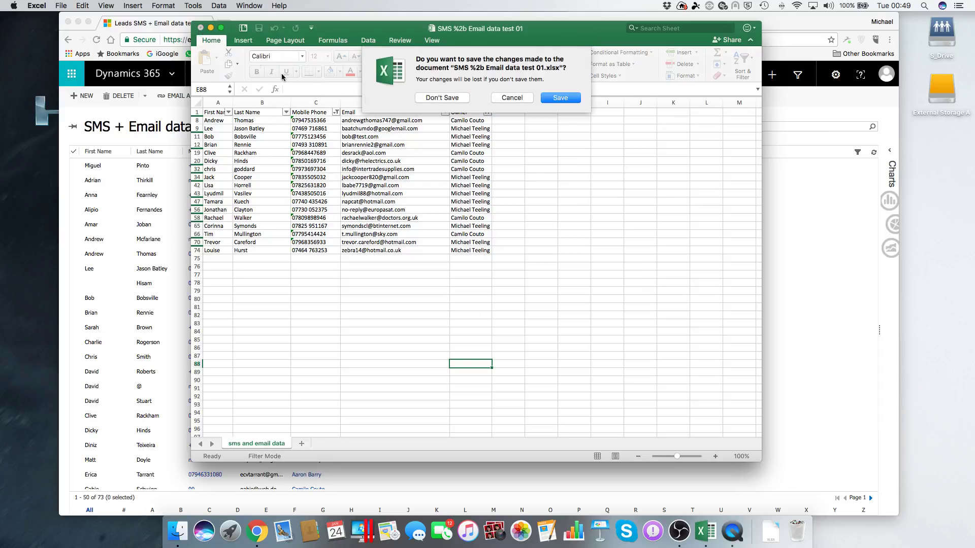
{"action": "left_click", "coordinate": [441, 98]}
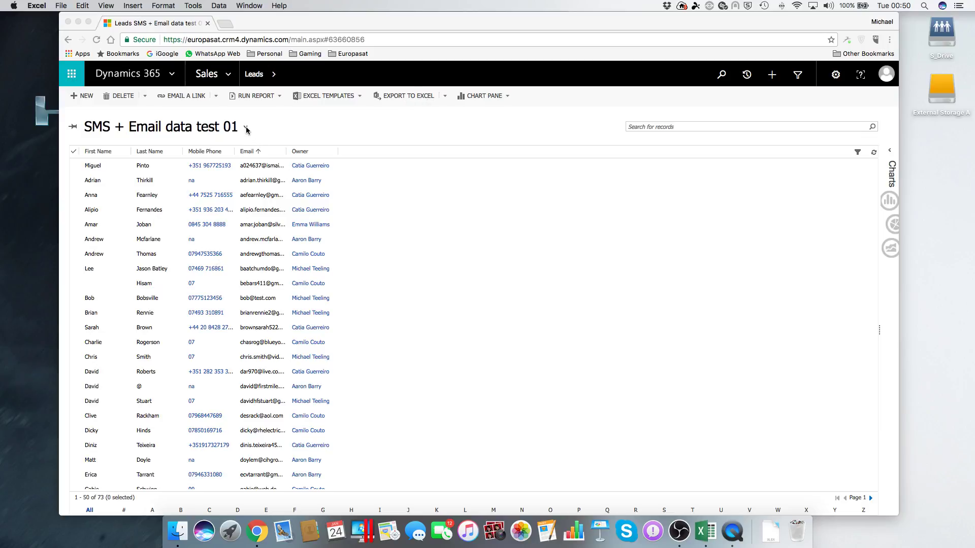
- Switch to the Sales Opportunities in Dynamics 365 and review the records in the Won Connections This Month view
{"action": "left_click", "coordinate": [228, 74]}
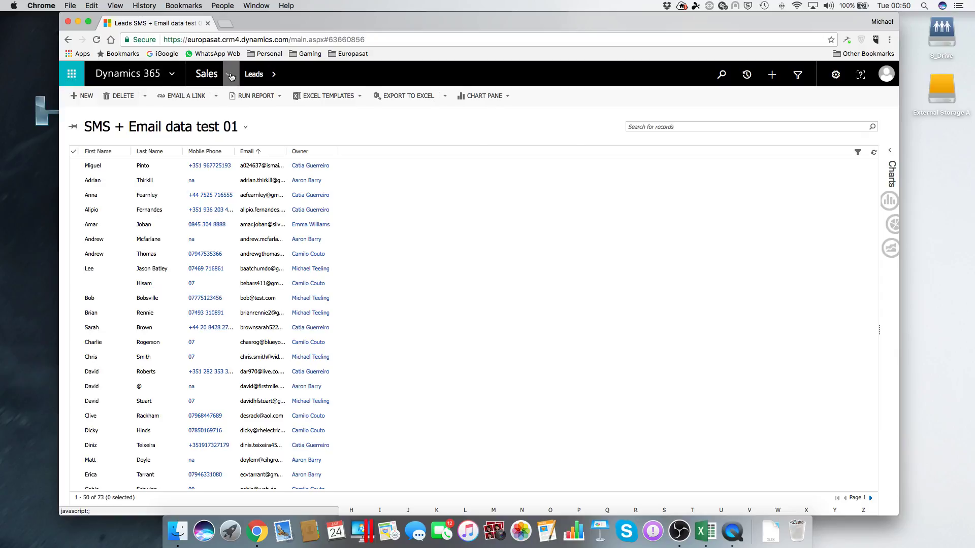
{"action": "left_click", "coordinate": [228, 74]}
{"action": "left_click", "coordinate": [322, 190]}
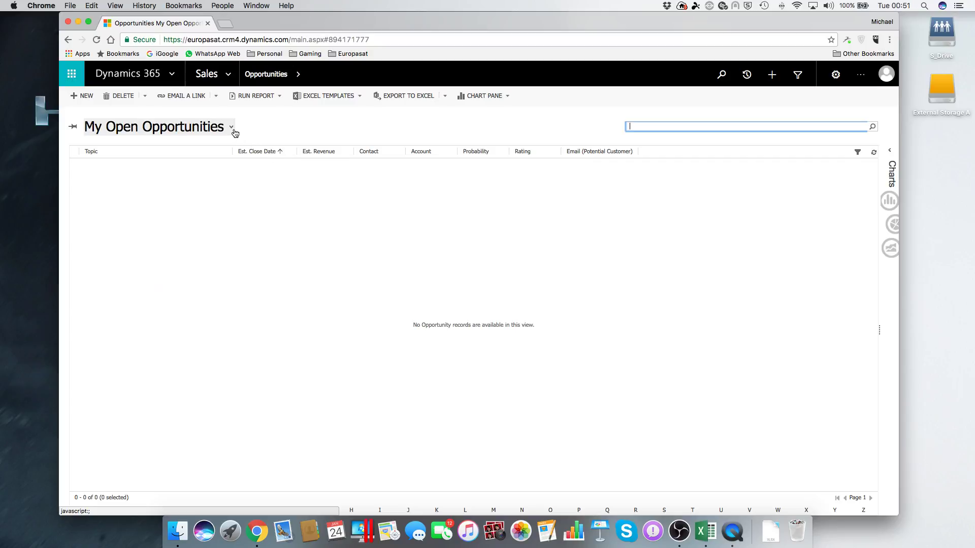
{"action": "left_click", "coordinate": [233, 128]}
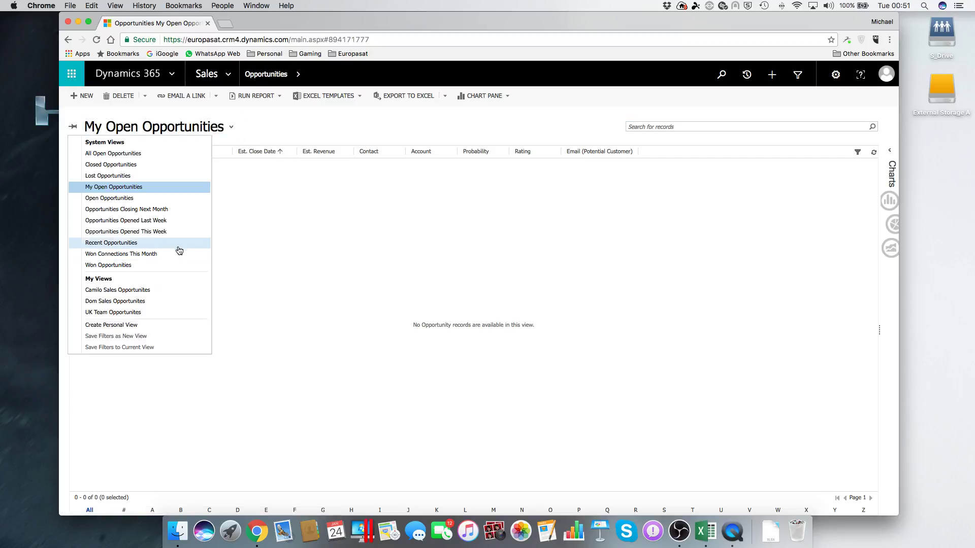
{"action": "left_click", "coordinate": [160, 255]}
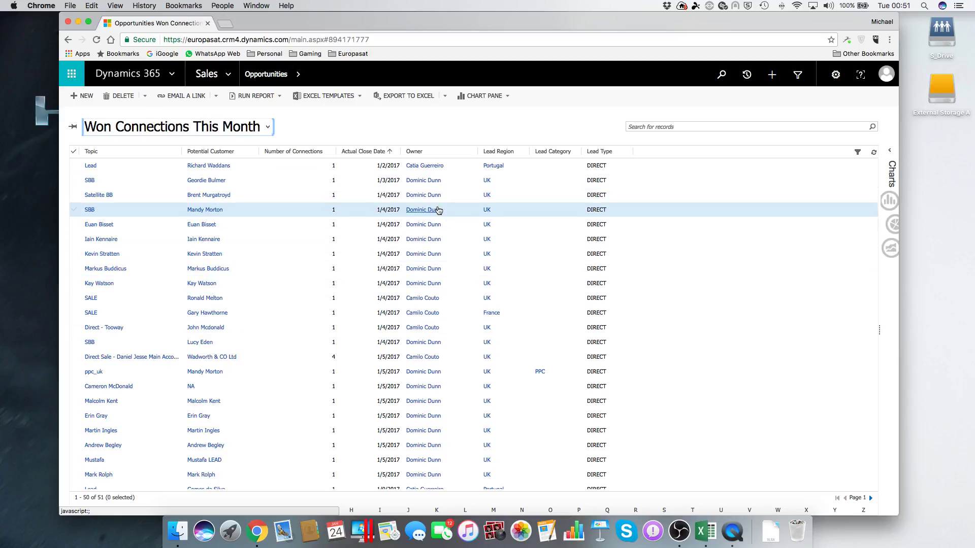
{"action": "scroll", "coordinate": [358, 324], "scroll_direction": "down", "scroll_amount": 10}
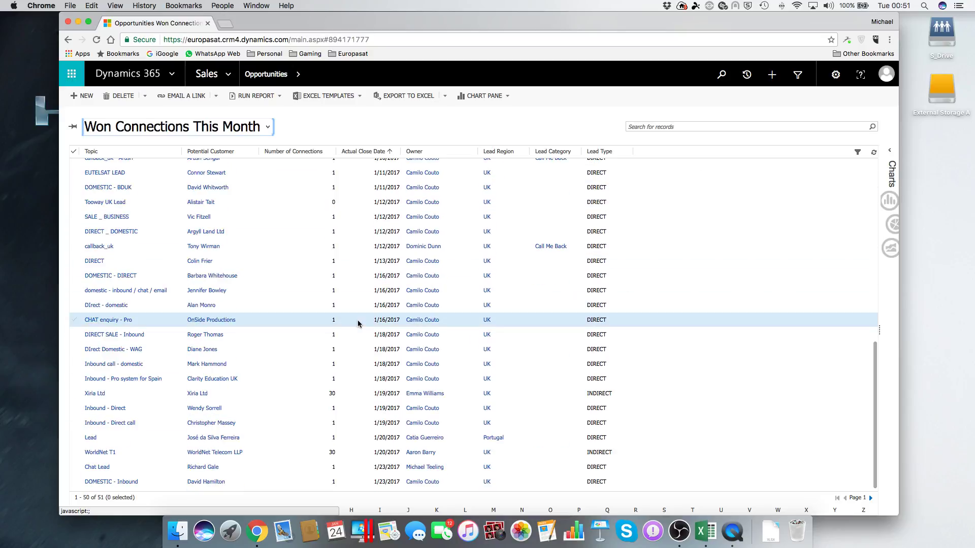
{"action": "scroll", "coordinate": [358, 324], "scroll_direction": "up", "scroll_amount": 10}
{"action": "scroll", "coordinate": [358, 324], "scroll_direction": "down", "scroll_amount": 10}
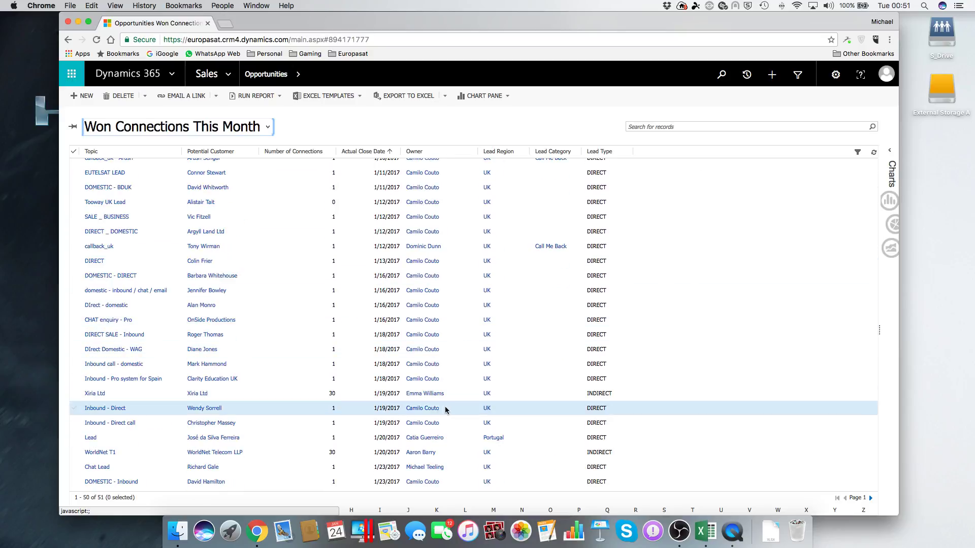
{"action": "scroll", "coordinate": [410, 320], "scroll_direction": "up", "scroll_amount": 9}
{"action": "scroll", "coordinate": [419, 355], "scroll_direction": "down", "scroll_amount": 10}
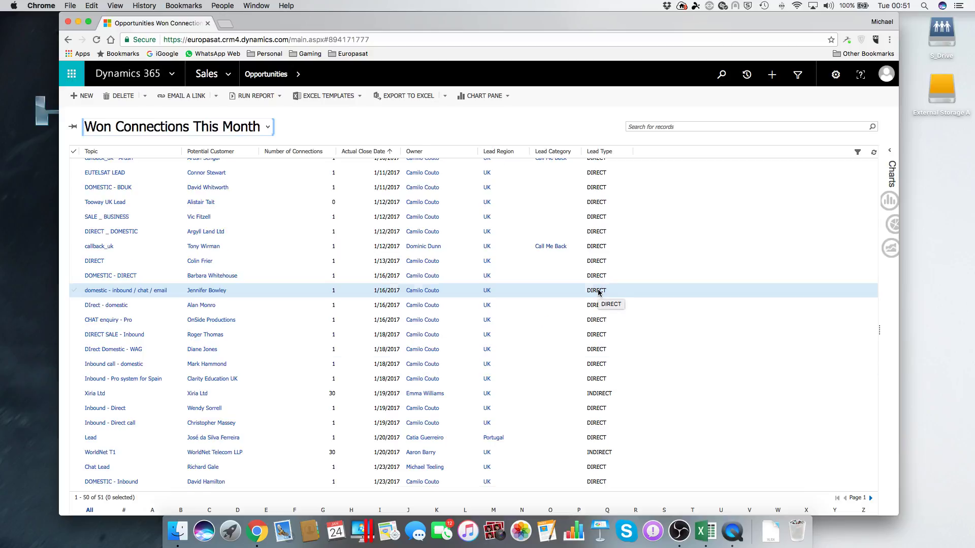
- Export the Won Connections This Month view to Excel and open the downloaded workbook
{"action": "scroll", "coordinate": [598, 290], "scroll_direction": "up", "scroll_amount": 3}
{"action": "scroll", "coordinate": [598, 293], "scroll_direction": "down", "scroll_amount": 2}
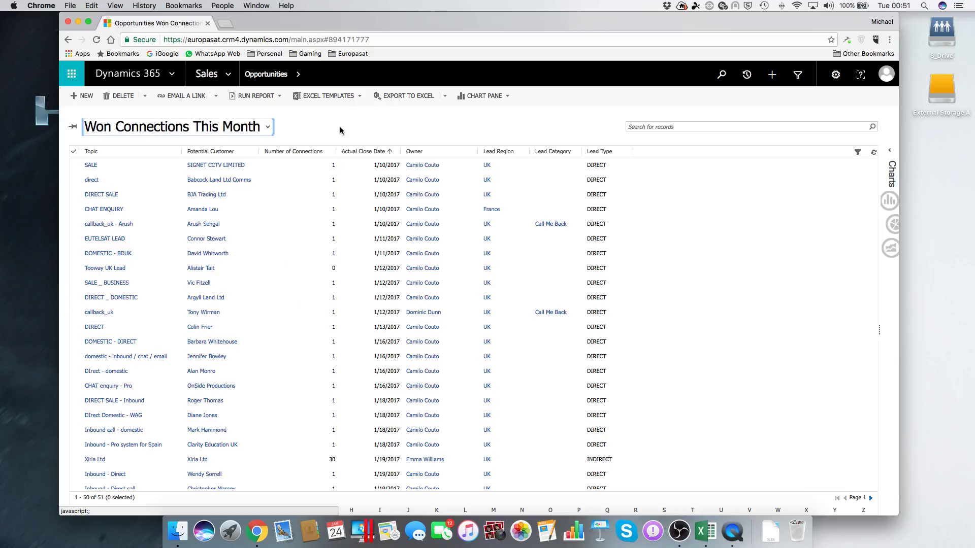
{"action": "left_click", "coordinate": [392, 95]}
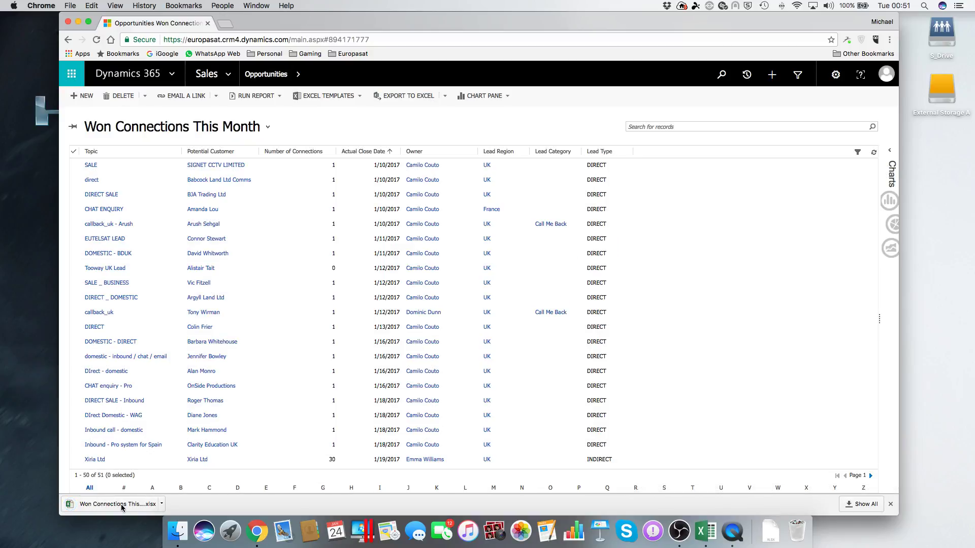
{"action": "left_click", "coordinate": [121, 504]}
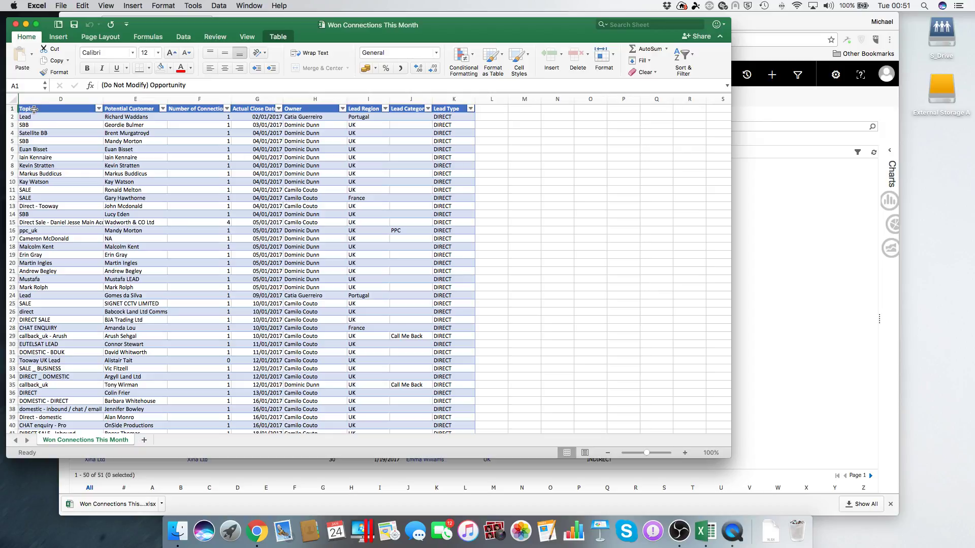
- Try to move the entire contents of the exported sheet to a new sheet starting at cell A1
{"action": "left_click", "coordinate": [12, 99]}
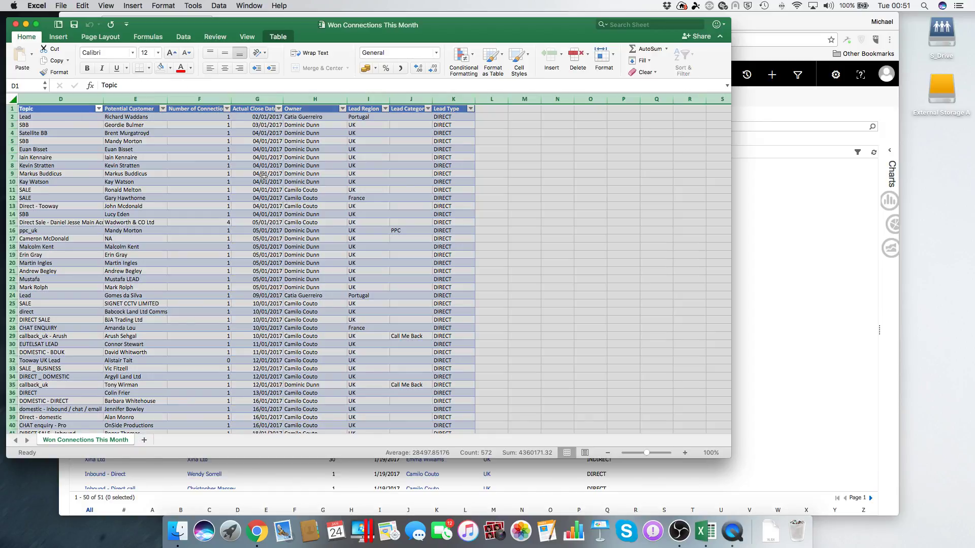
{"action": "key", "text": "super+c"}
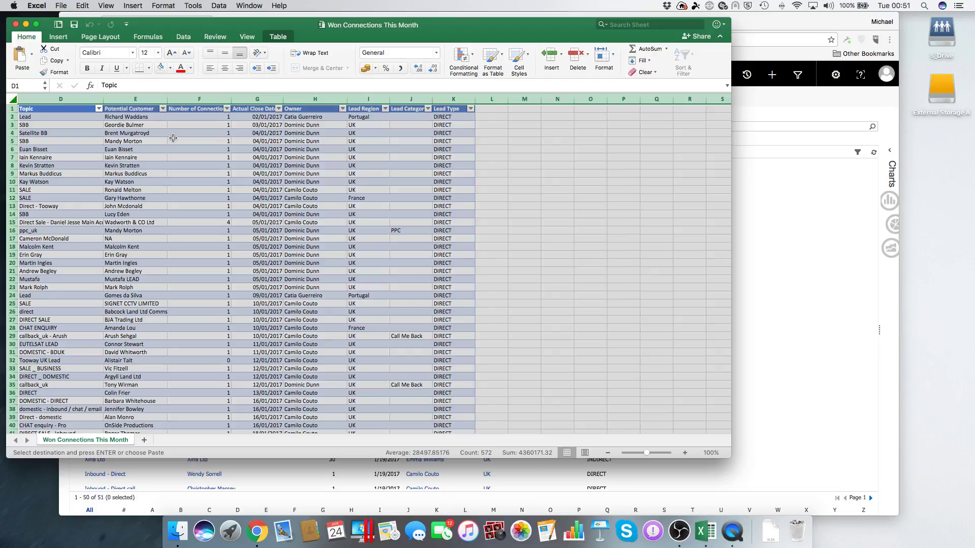
{"action": "right_click", "coordinate": [181, 141]}
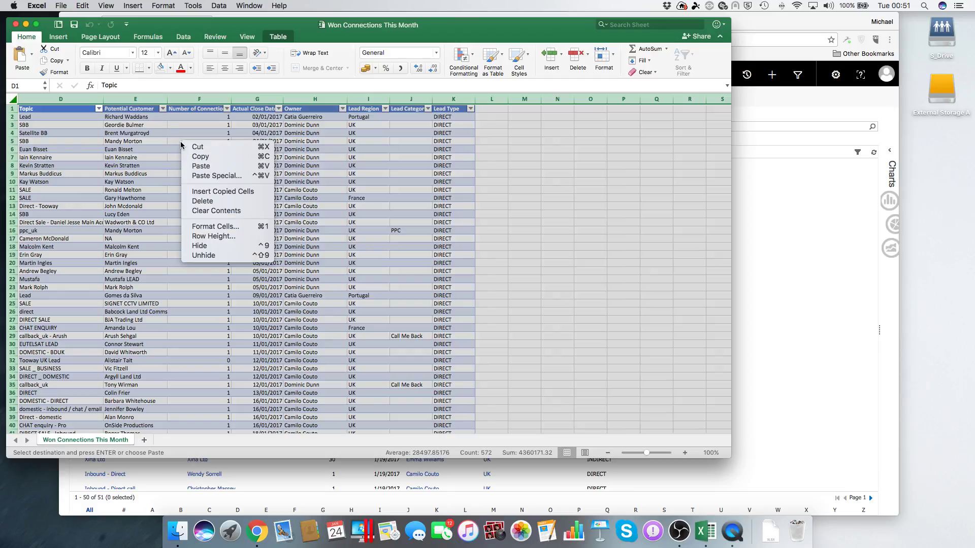
{"action": "left_click", "coordinate": [215, 147]}
{"action": "left_click", "coordinate": [144, 440]}
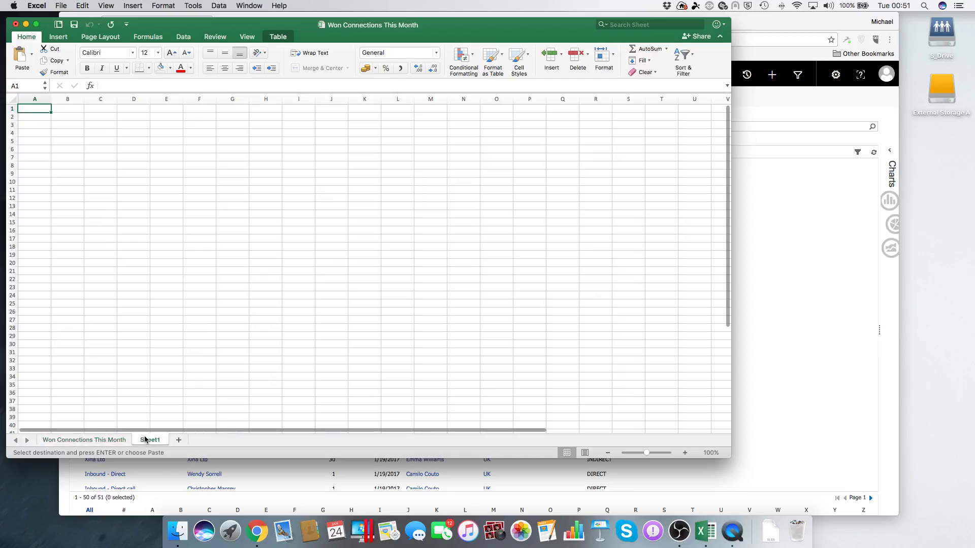
{"action": "right_click", "coordinate": [34, 105]}
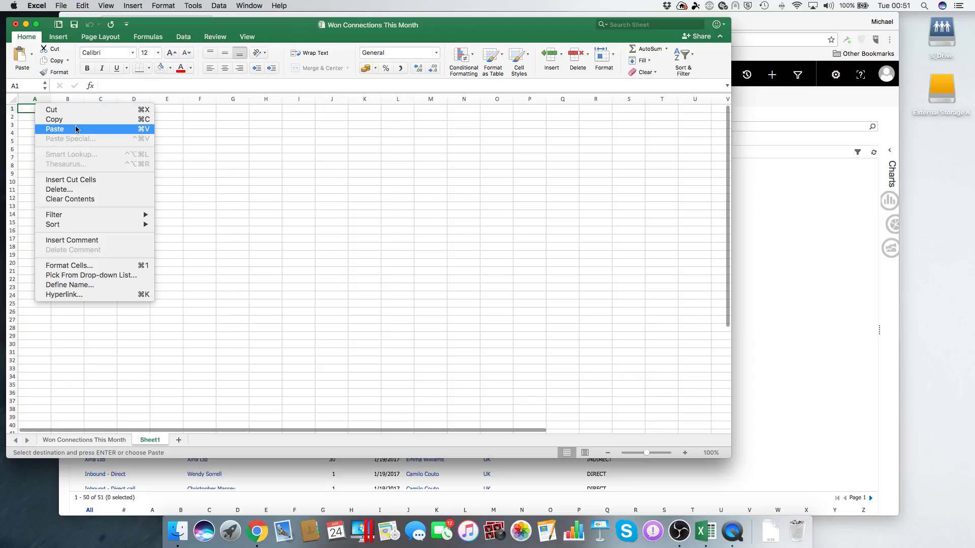
{"action": "left_click", "coordinate": [81, 129]}
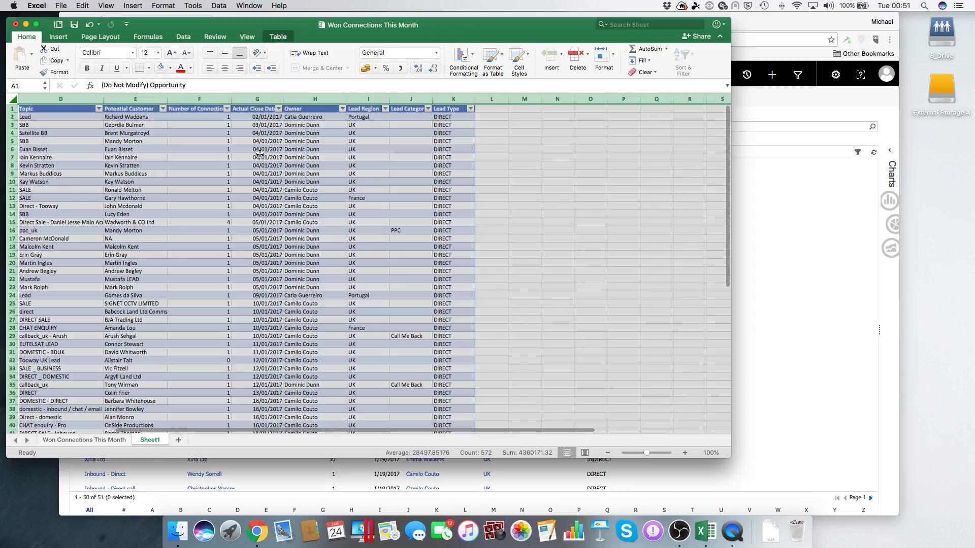
- Delete the newly added Sheet1 and close the workbook without saving its changes
{"action": "right_click", "coordinate": [161, 441]}
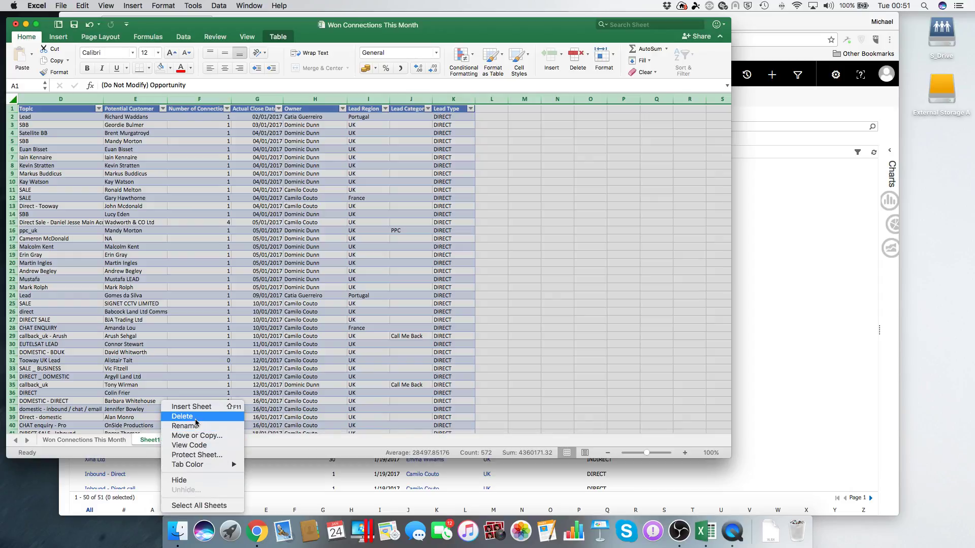
{"action": "left_click", "coordinate": [181, 419]}
{"action": "left_click", "coordinate": [556, 182]}
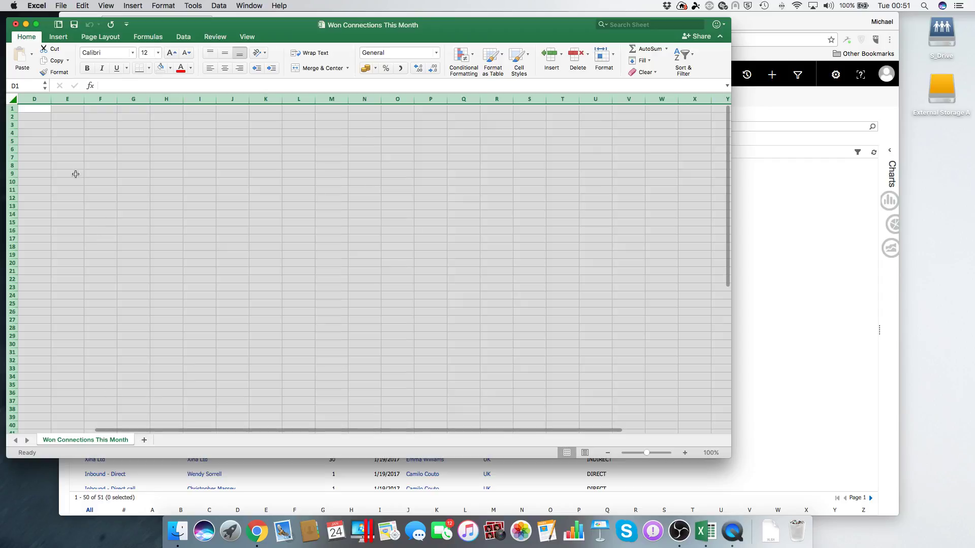
{"action": "left_click", "coordinate": [152, 309]}
{"action": "scroll", "coordinate": [110, 212], "scroll_direction": "left", "scroll_amount": 3}
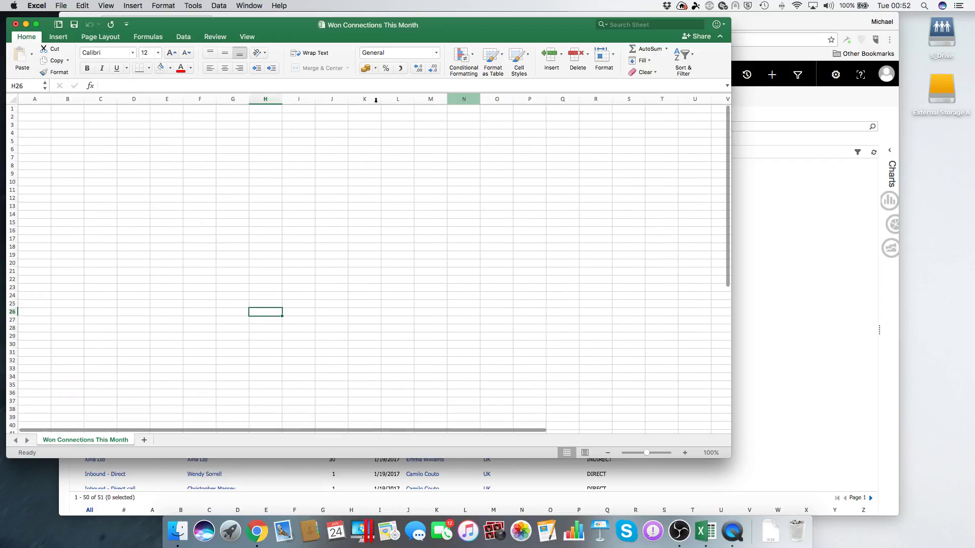
{"action": "left_click", "coordinate": [15, 24]}
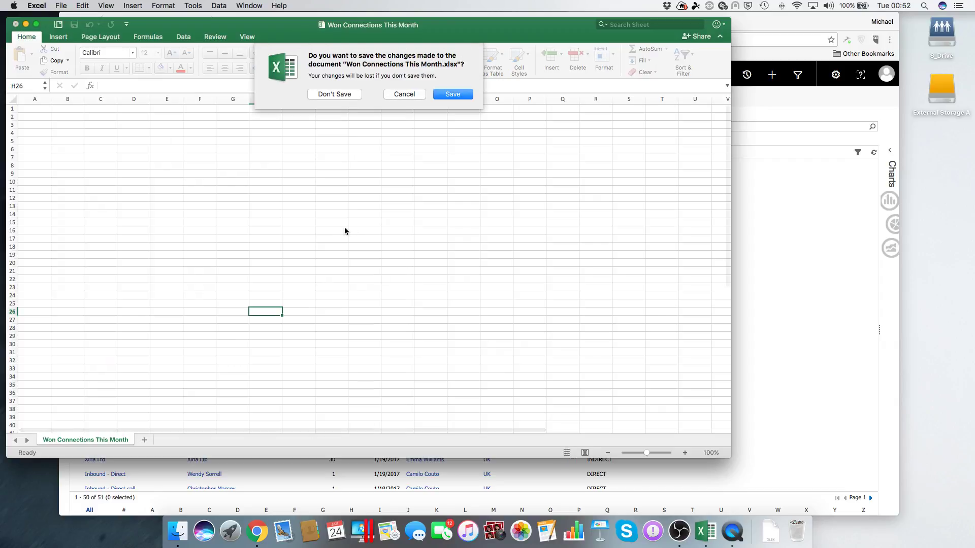
{"action": "left_click", "coordinate": [334, 94]}
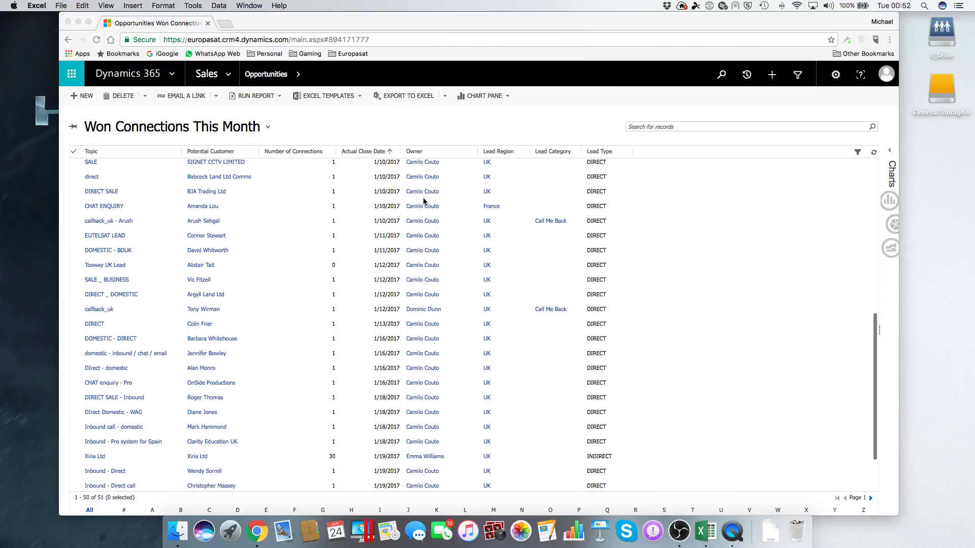
- Reopen the downloaded Won Connections This Month workbook and copy the table from Topic through Lead Type, including all rows
{"action": "left_click", "coordinate": [770, 531]}
{"action": "left_click", "coordinate": [771, 495]}
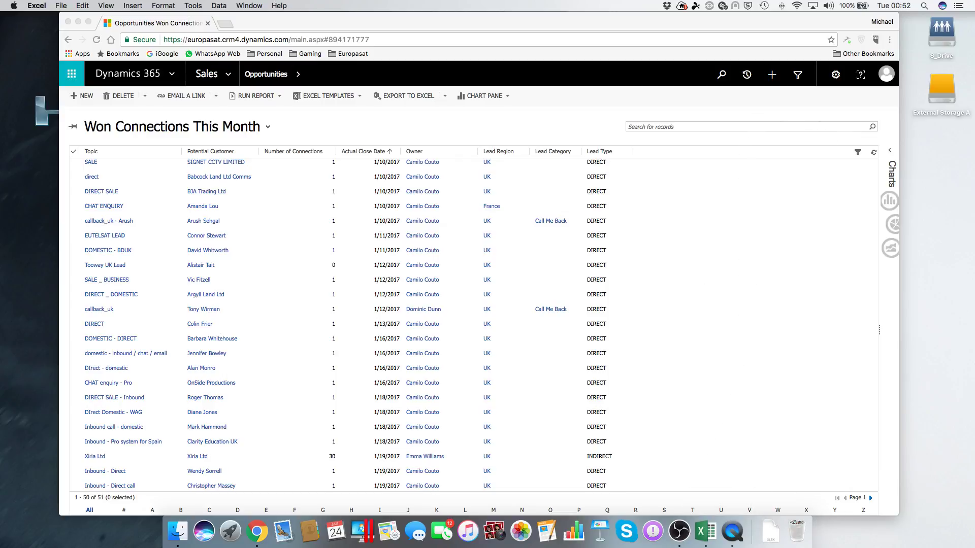
{"action": "left_click_drag", "start_coordinate": [47, 109], "coordinate": [438, 304]}
{"action": "right_click", "coordinate": [367, 249]}
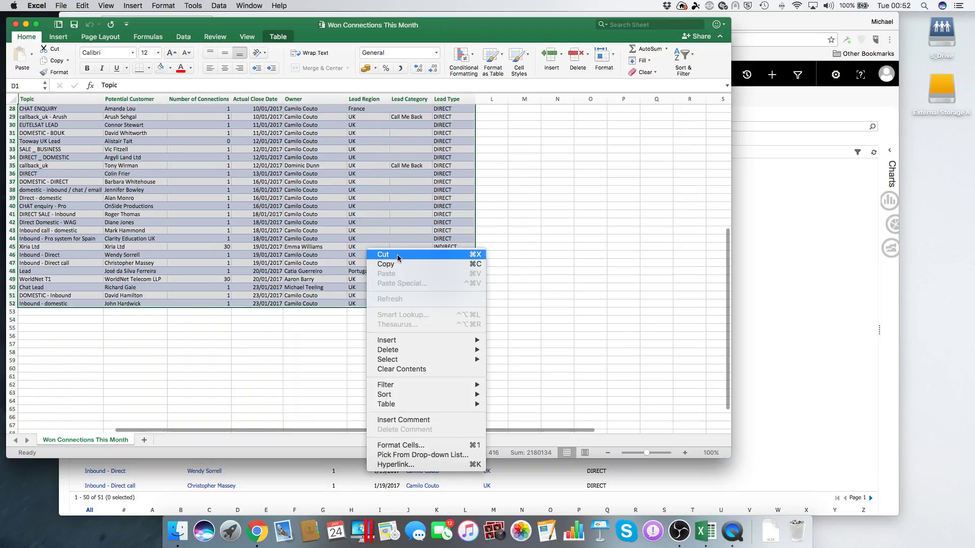
{"action": "left_click", "coordinate": [403, 266]}
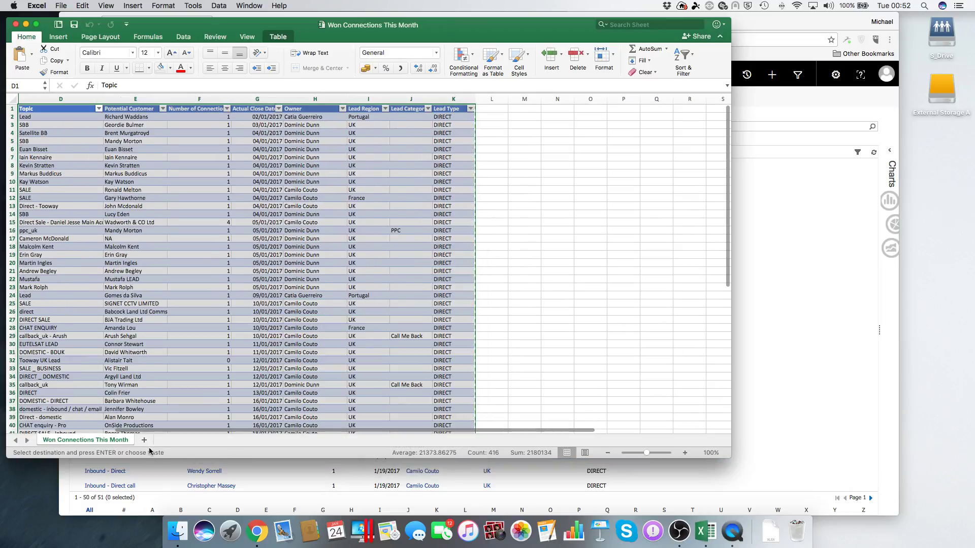
- Add a new sheet and paste the copied table as values only at cell A1
{"action": "left_click", "coordinate": [143, 440]}
{"action": "right_click", "coordinate": [36, 110]}
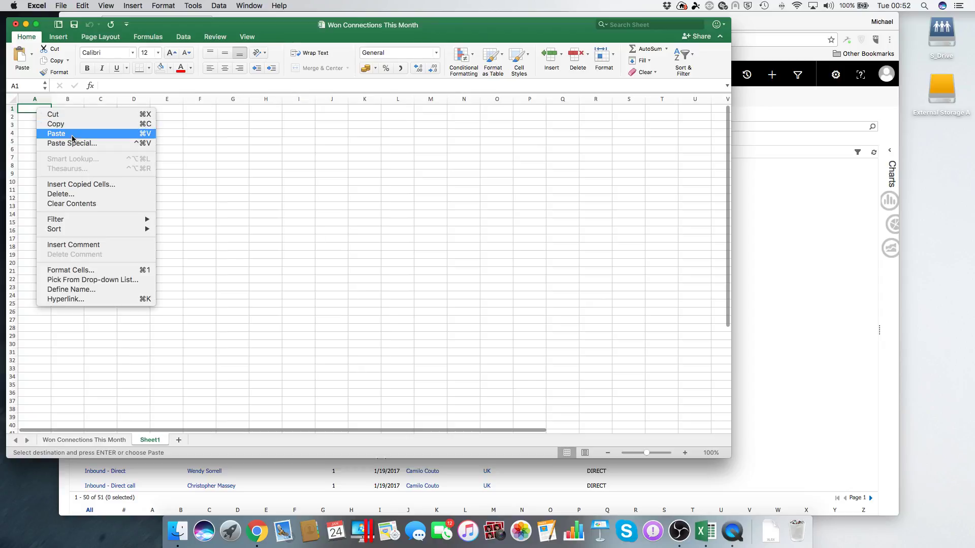
{"action": "left_click", "coordinate": [76, 143]}
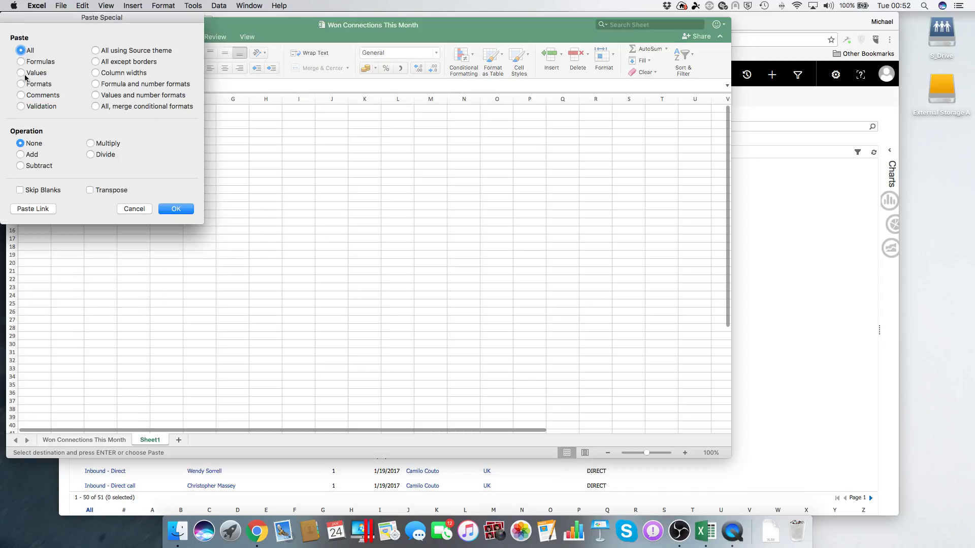
{"action": "left_click", "coordinate": [22, 74]}
{"action": "left_click", "coordinate": [164, 209]}
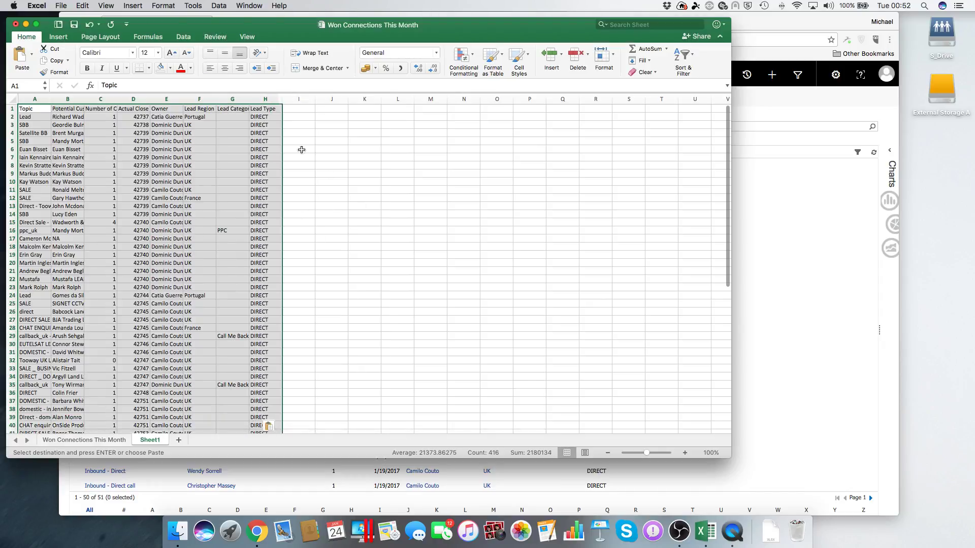
- Auto-fit the width of all columns on the new sheet to their contents
{"action": "left_click", "coordinate": [13, 99]}
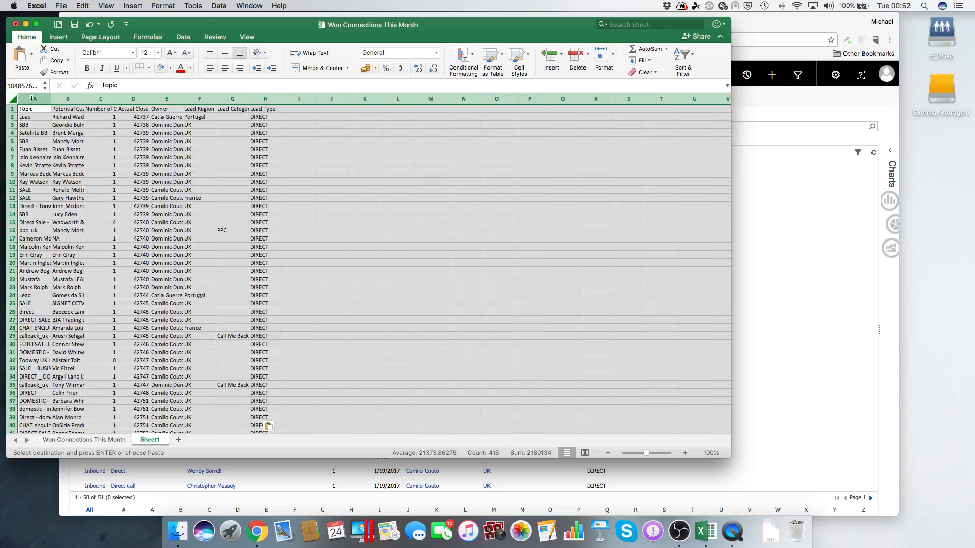
{"action": "double_click", "coordinate": [50, 99]}
{"action": "left_click", "coordinate": [296, 165]}
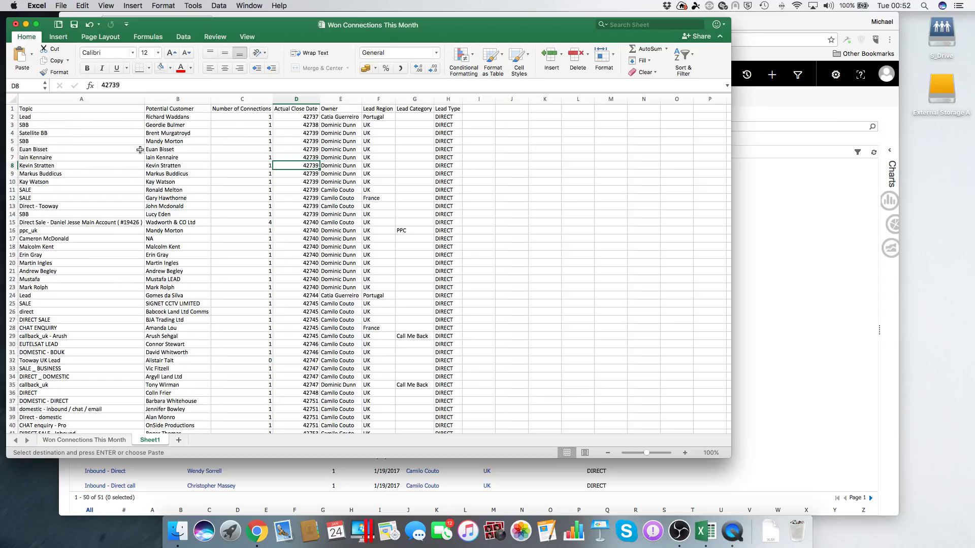
- Review the pasted rows, check the total of the Number of Connections column, and examine its large entries
{"action": "scroll", "coordinate": [49, 316], "scroll_direction": "down", "scroll_amount": 5}
{"action": "scroll", "coordinate": [38, 212], "scroll_direction": "up", "scroll_amount": 5}
{"action": "scroll", "coordinate": [71, 244], "scroll_direction": "down", "scroll_amount": 8}
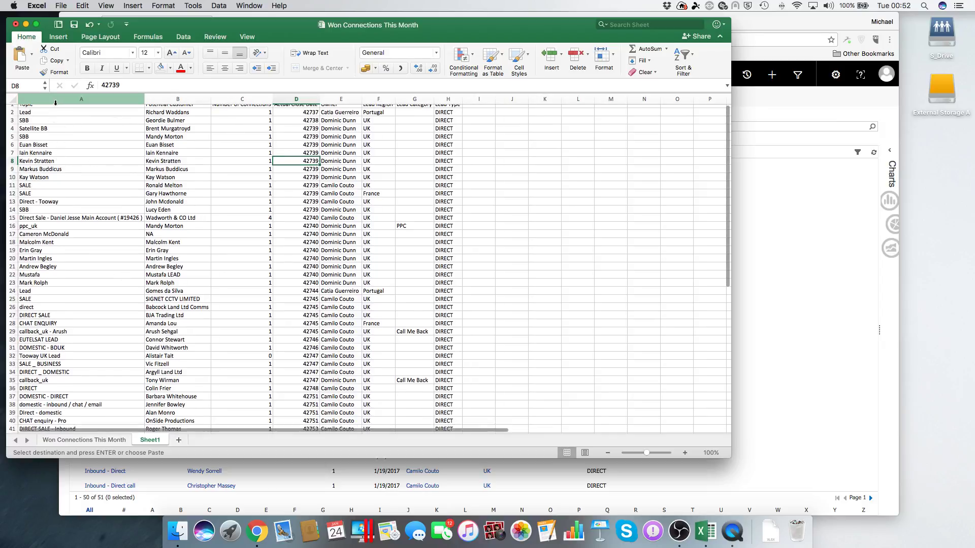
{"action": "scroll", "coordinate": [75, 254], "scroll_direction": "down", "scroll_amount": 5}
{"action": "scroll", "coordinate": [75, 254], "scroll_direction": "up", "scroll_amount": 10}
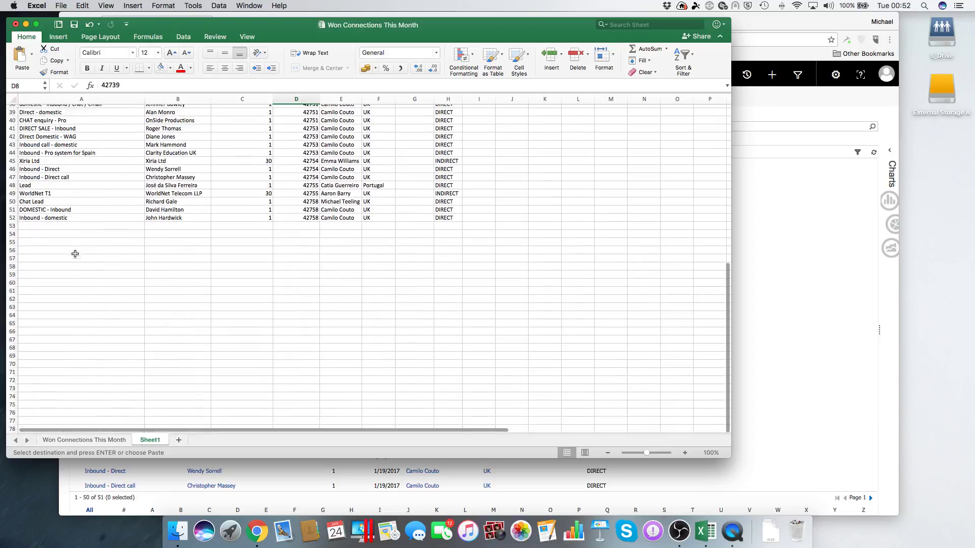
{"action": "scroll", "coordinate": [75, 254], "scroll_direction": "up", "scroll_amount": 3}
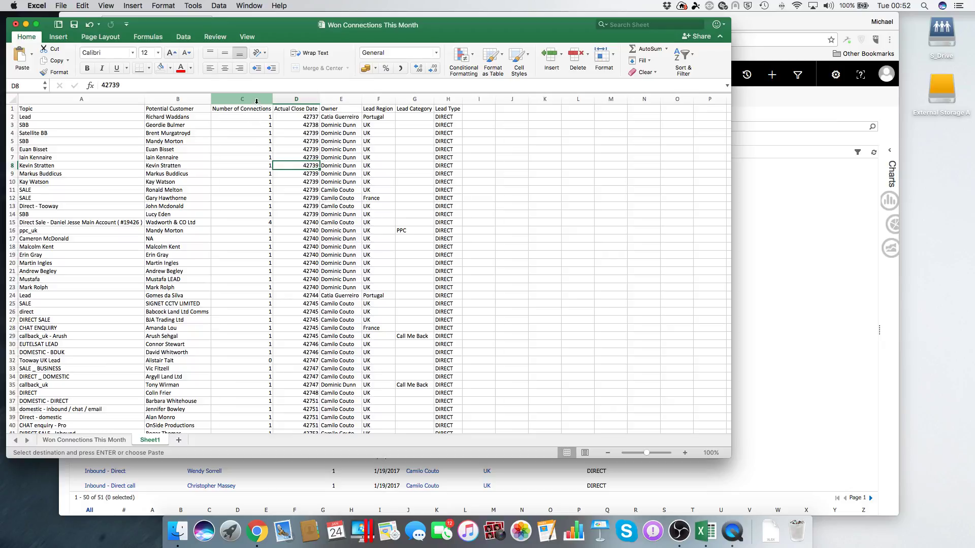
{"action": "left_click_drag", "start_coordinate": [258, 117], "coordinate": [273, 354]}
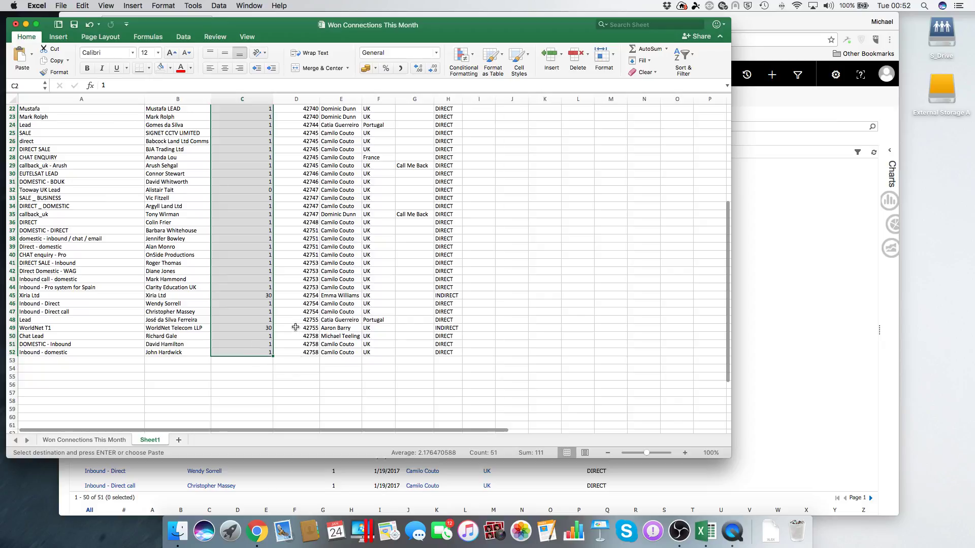
{"action": "left_click", "coordinate": [294, 319]}
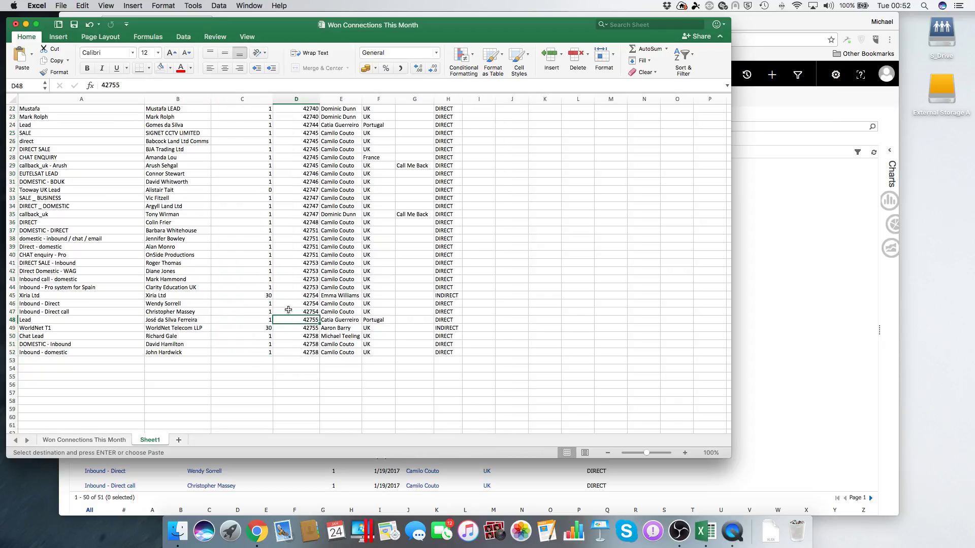
{"action": "left_click", "coordinate": [267, 298]}
{"action": "left_click", "coordinate": [260, 328]}
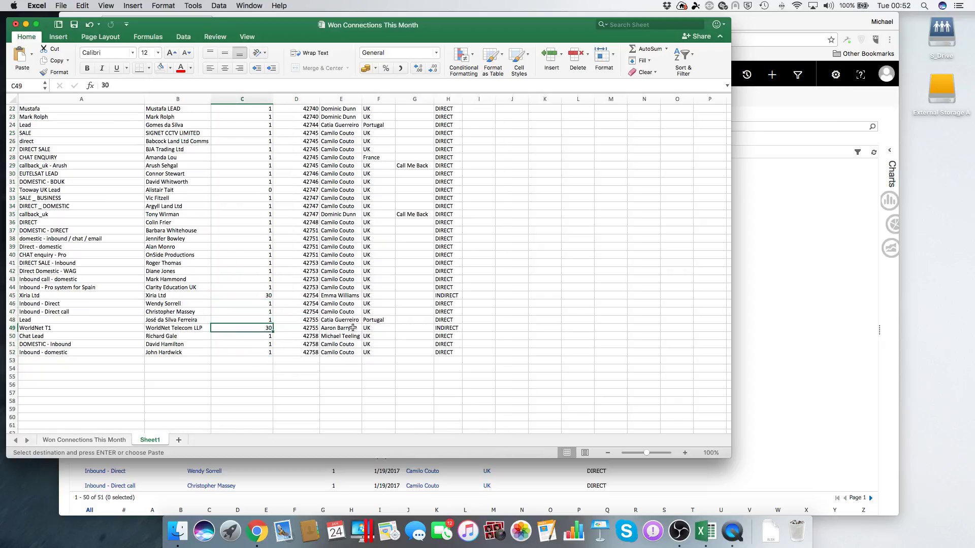
{"action": "scroll", "coordinate": [409, 291], "scroll_direction": "up", "scroll_amount": 10}
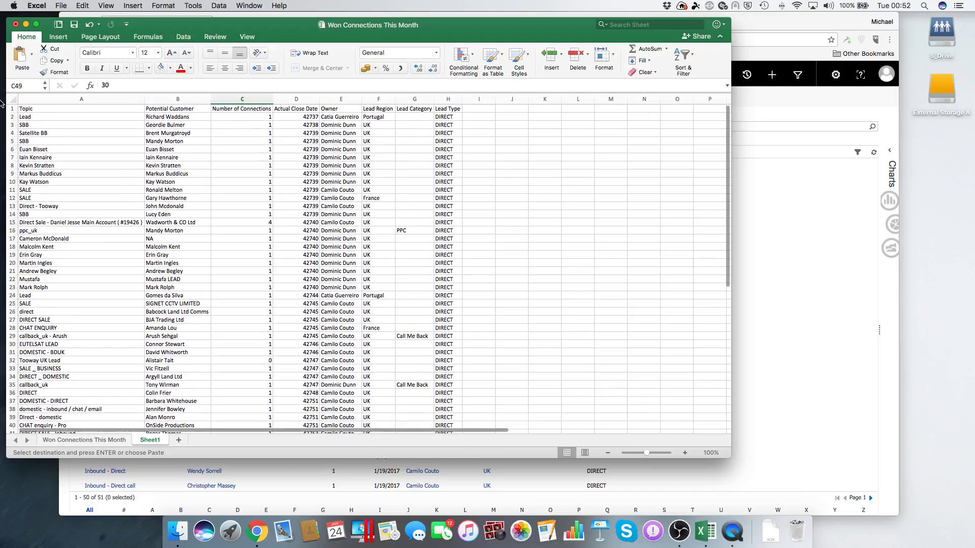
- Add filters to the header row of the pasted data
{"action": "left_click", "coordinate": [13, 99]}
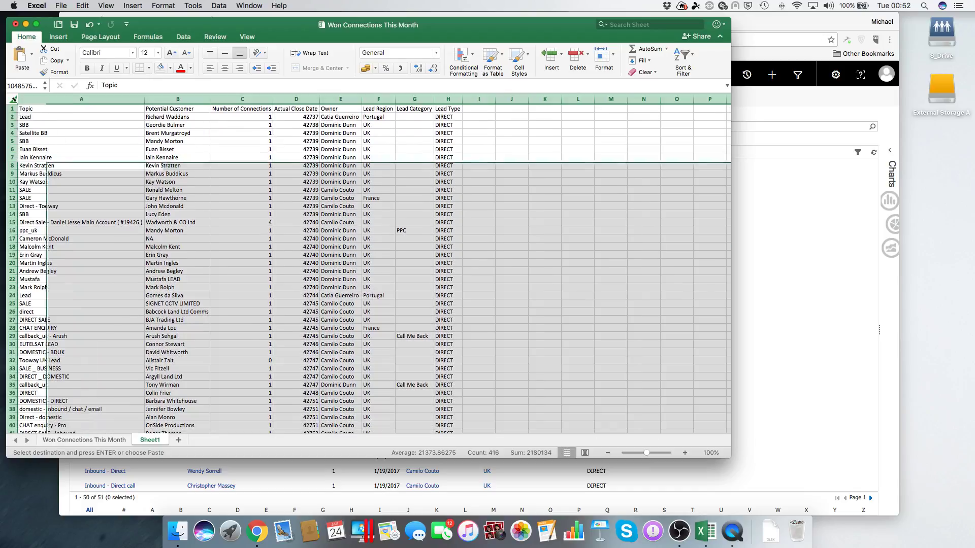
{"action": "left_click", "coordinate": [683, 55]}
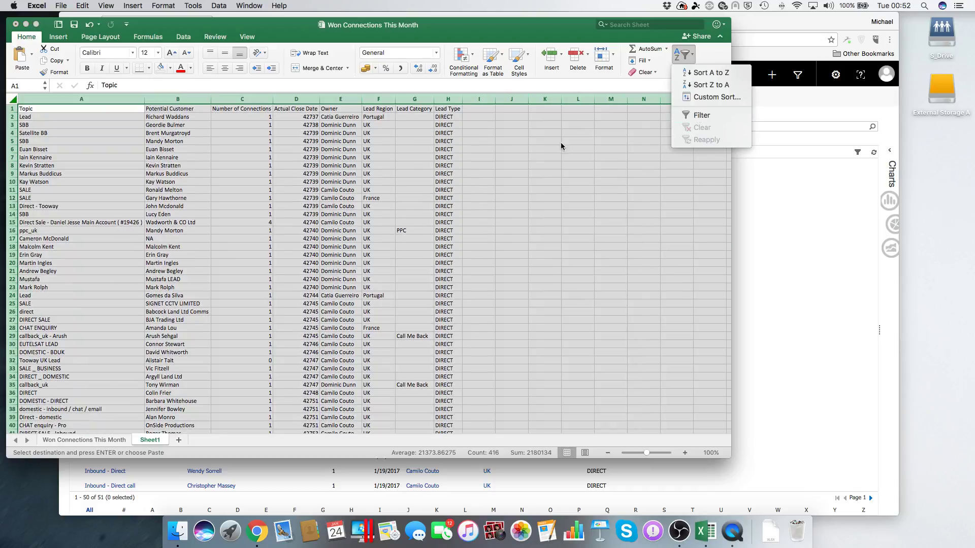
{"action": "left_click", "coordinate": [701, 115]}
{"action": "left_click", "coordinate": [561, 147]}
- Try excluding France with the Lead Region filter, restore all regions, and look through the rows
{"action": "left_click", "coordinate": [391, 109]}
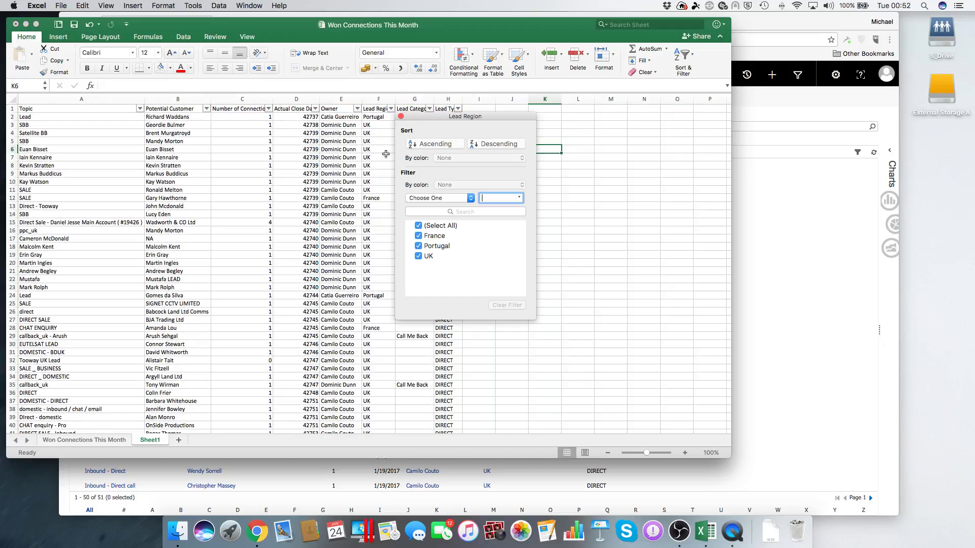
{"action": "left_click", "coordinate": [419, 239]}
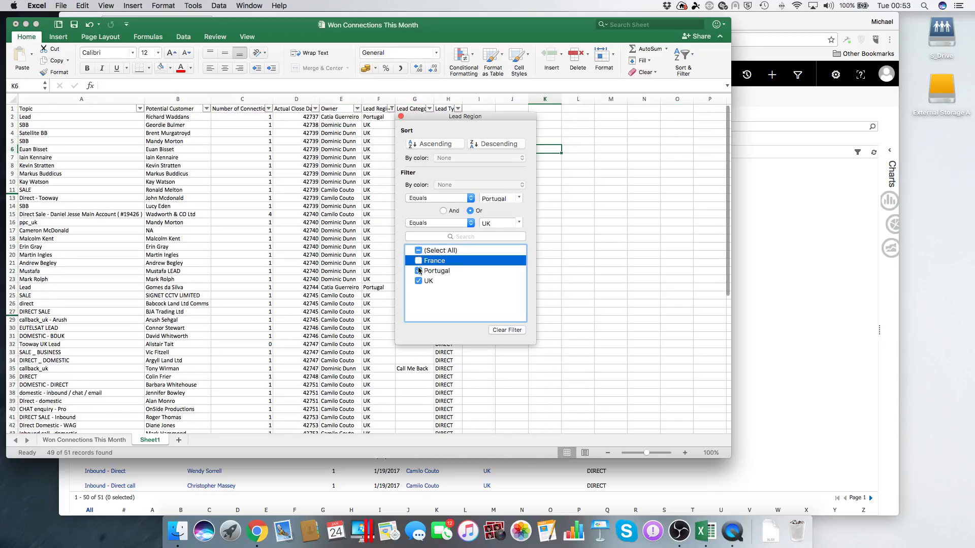
{"action": "left_click", "coordinate": [418, 260]}
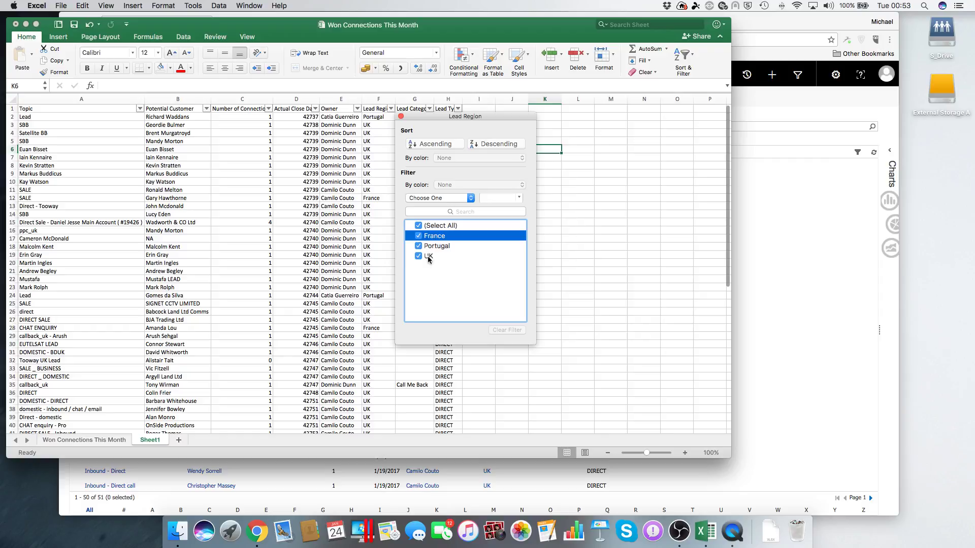
{"action": "left_click", "coordinate": [565, 260]}
{"action": "scroll", "coordinate": [503, 206], "scroll_direction": "down", "scroll_amount": 3}
{"action": "scroll", "coordinate": [415, 154], "scroll_direction": "down", "scroll_amount": 3}
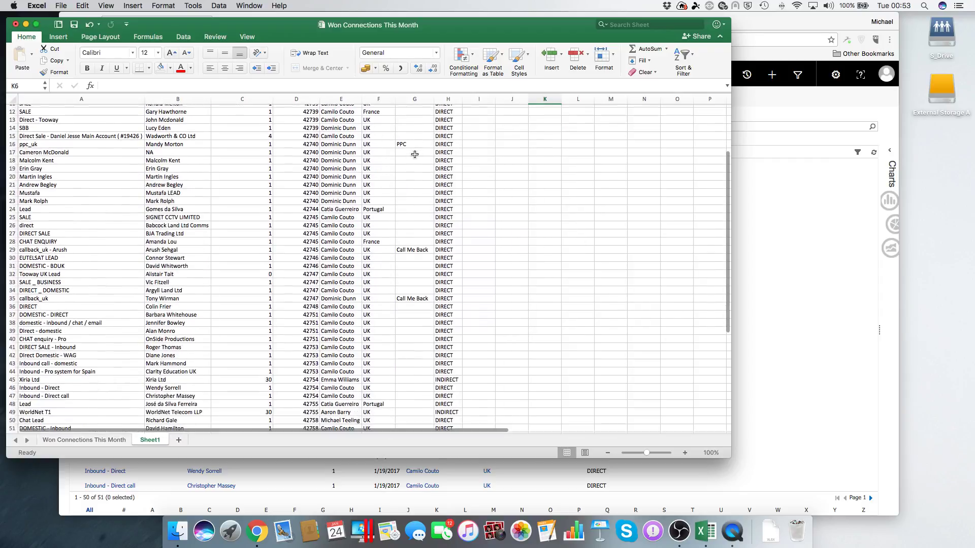
- Filter the Owner column to exclude the first, third and fifth owners in the list, keeping the other three
{"action": "scroll", "coordinate": [415, 154], "scroll_direction": "up", "scroll_amount": 6}
{"action": "left_click", "coordinate": [357, 109]}
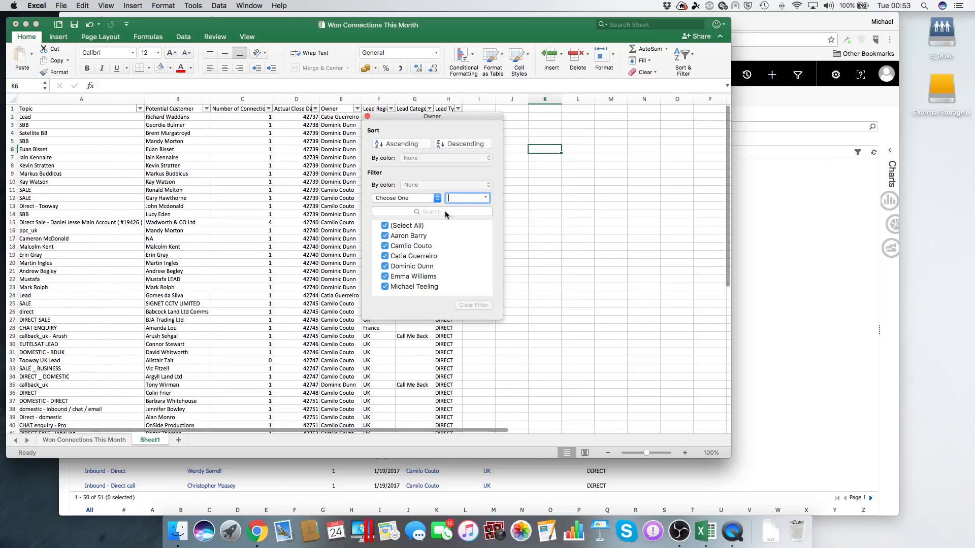
{"action": "left_click", "coordinate": [388, 236]}
{"action": "left_click", "coordinate": [390, 247]}
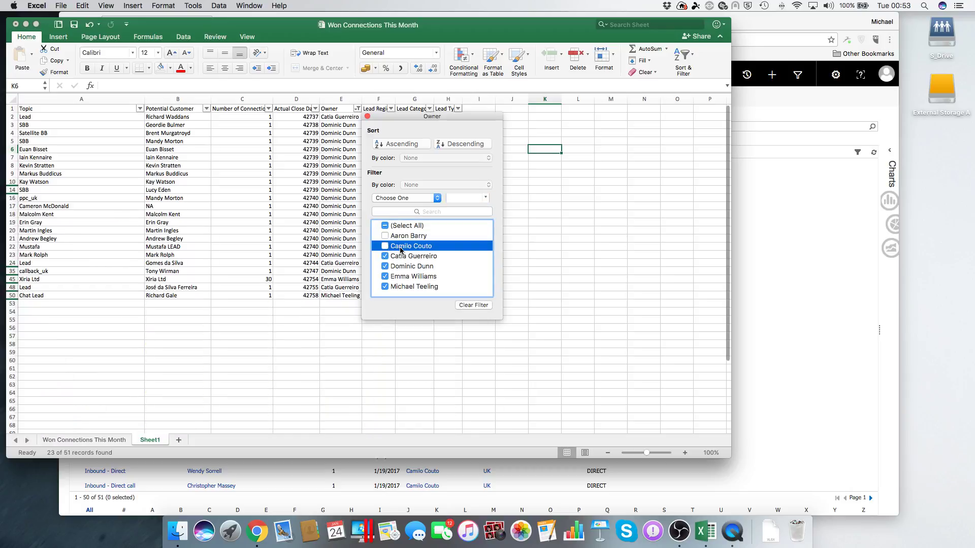
{"action": "left_click", "coordinate": [386, 247]}
{"action": "left_click", "coordinate": [384, 256]}
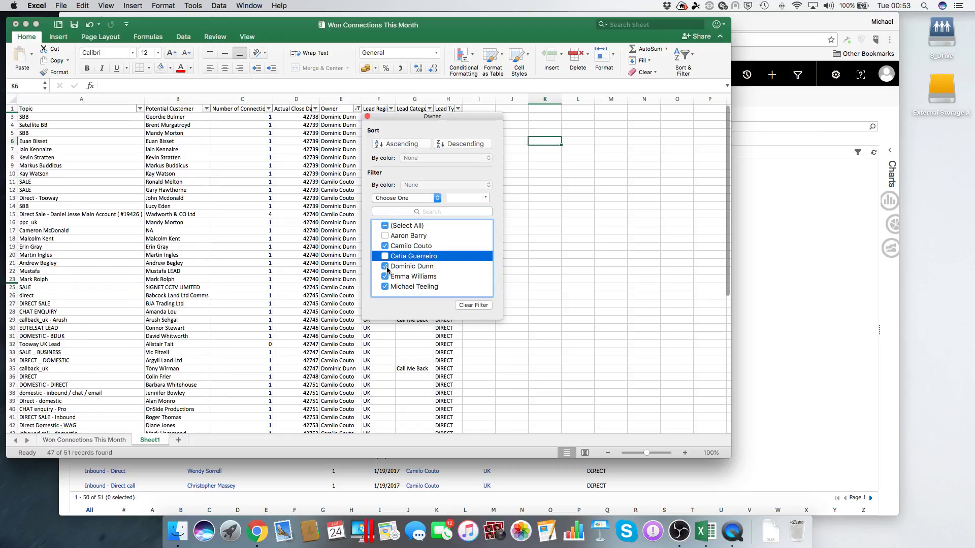
{"action": "left_click", "coordinate": [385, 277]}
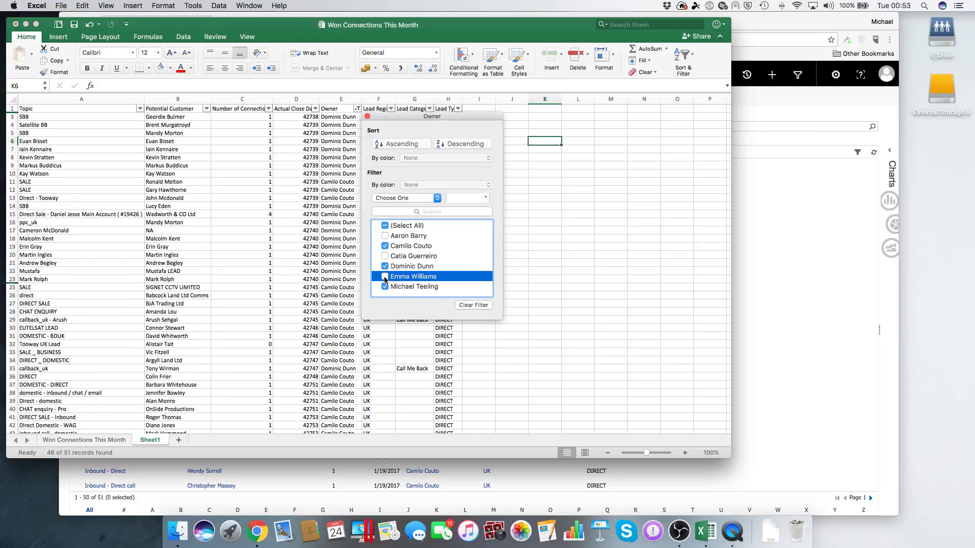
{"action": "left_click", "coordinate": [566, 263]}
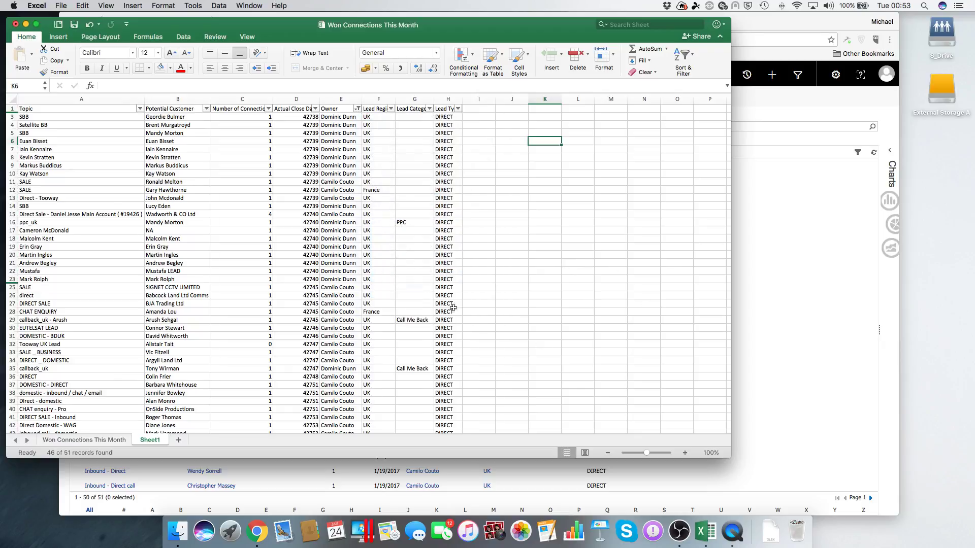
- Check the total of the Number of Connections column for the filtered rows, from the first data row to the last
{"action": "left_click", "coordinate": [248, 100]}
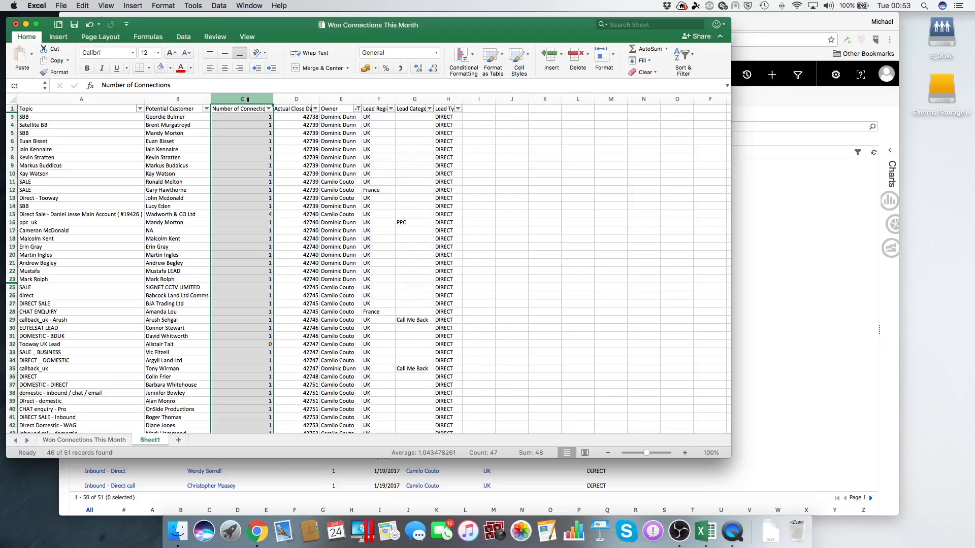
{"action": "scroll", "coordinate": [326, 185], "scroll_direction": "down", "scroll_amount": 5}
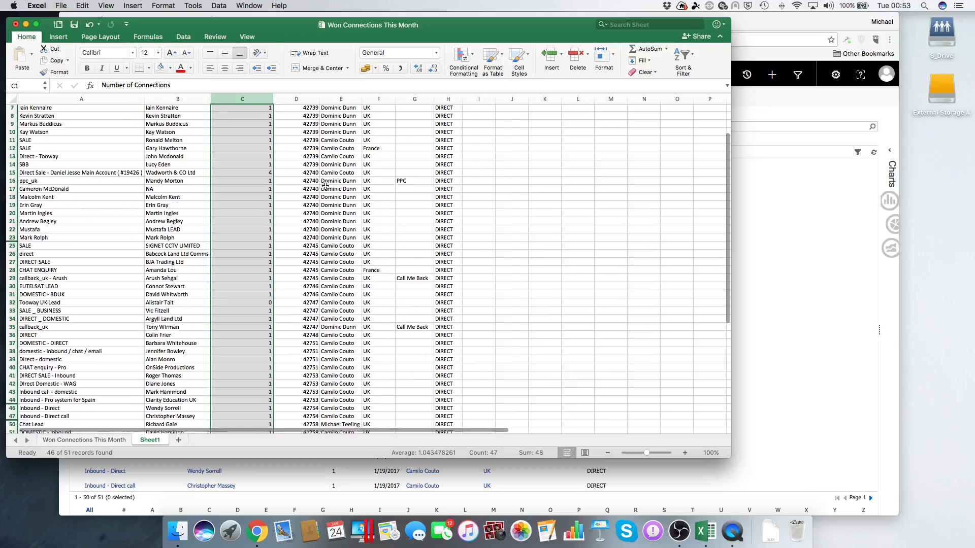
{"action": "scroll", "coordinate": [325, 186], "scroll_direction": "up", "scroll_amount": 5}
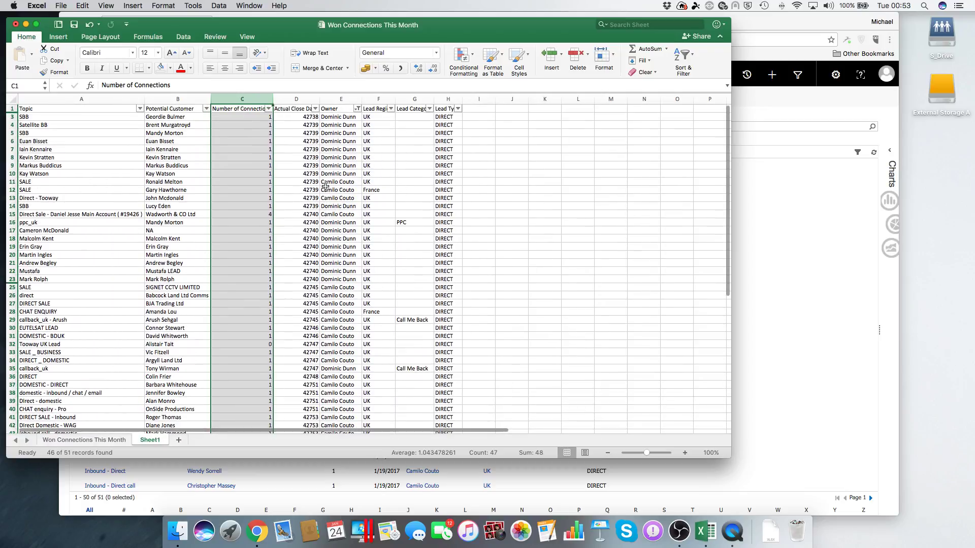
{"action": "left_click_drag", "start_coordinate": [254, 117], "coordinate": [257, 305]}
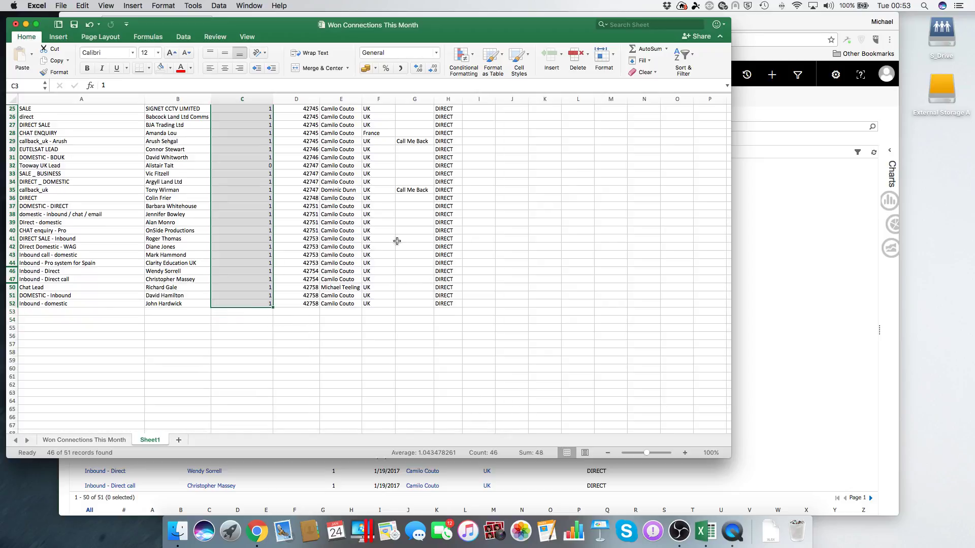
{"action": "scroll", "coordinate": [397, 241], "scroll_direction": "up", "scroll_amount": 8}
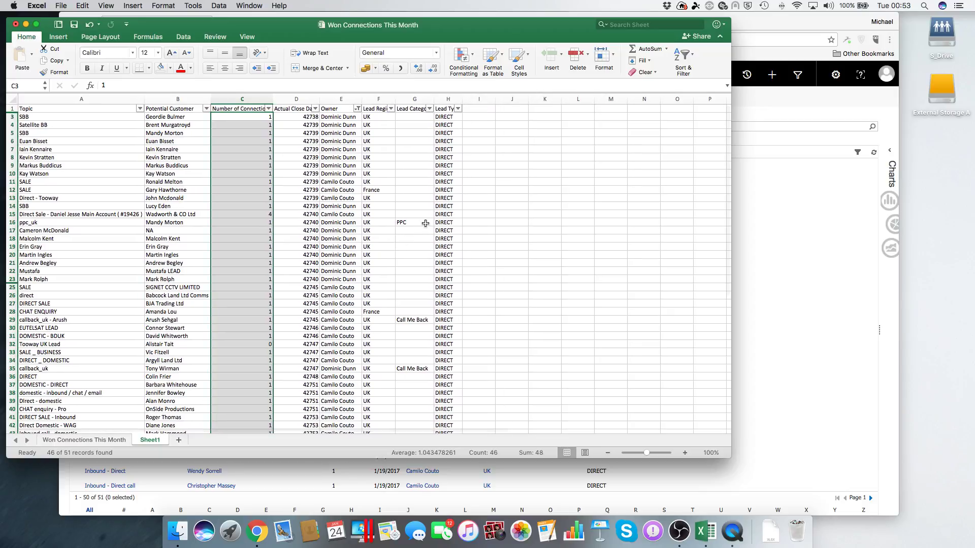
- Close the Won Connections This Month workbook without saving the changes
{"action": "left_click", "coordinate": [15, 24]}
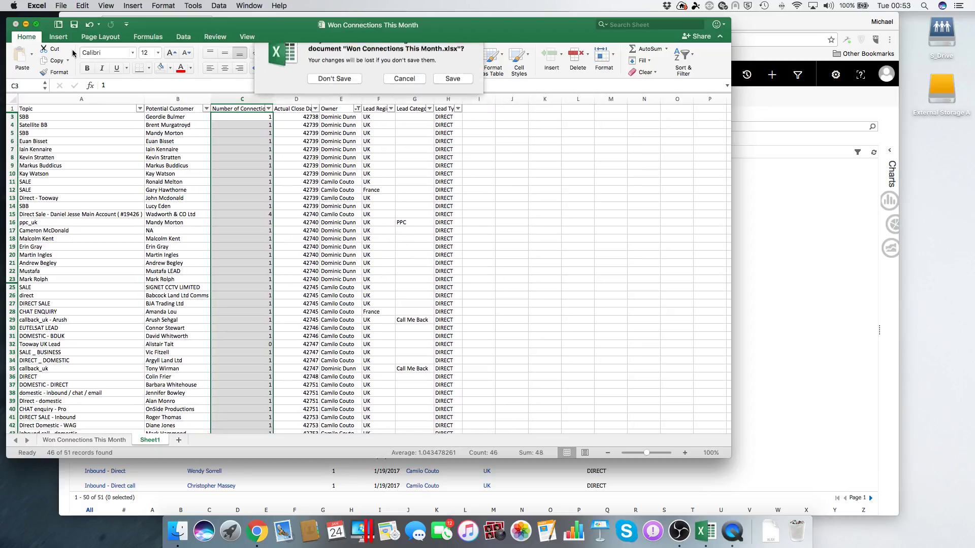
{"action": "left_click", "coordinate": [349, 95]}
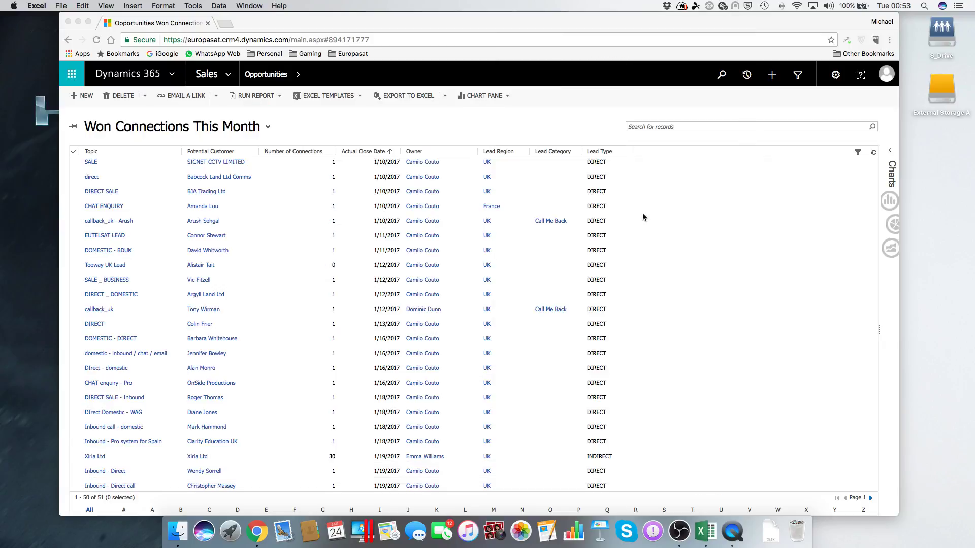
- Switch the Dynamics 365 opportunities list to the first personal view under My Views and look through its records
{"action": "left_click", "coordinate": [268, 128]}
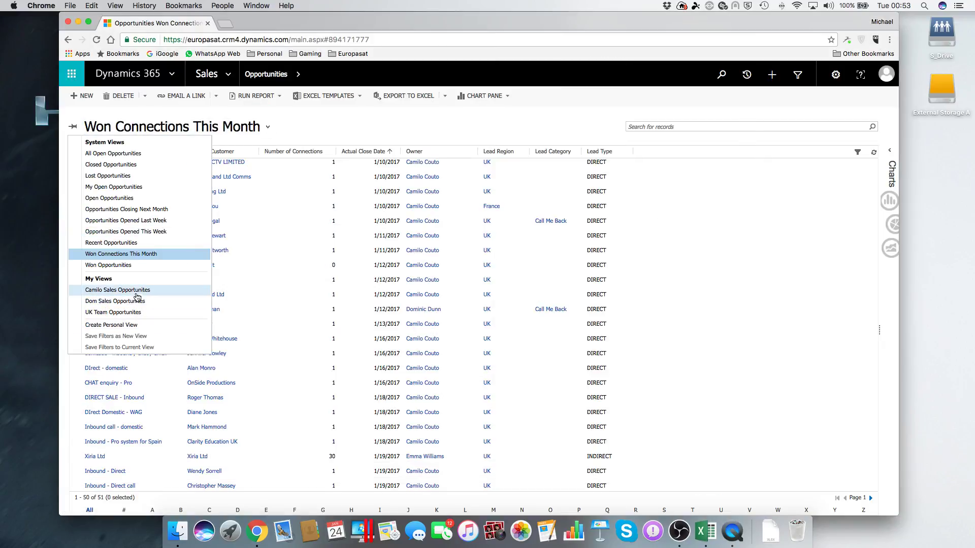
{"action": "left_click", "coordinate": [137, 291]}
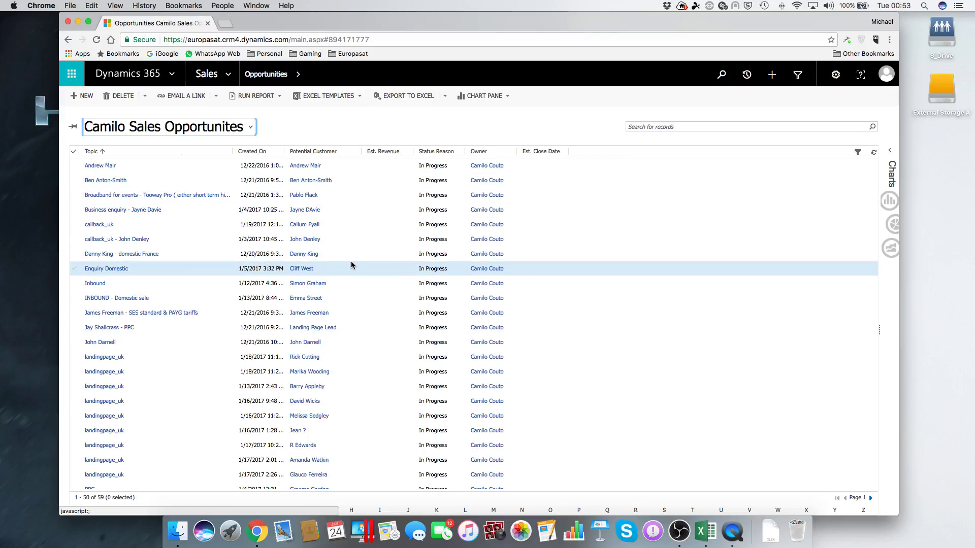
{"action": "scroll", "coordinate": [352, 265], "scroll_direction": "down", "scroll_amount": 10}
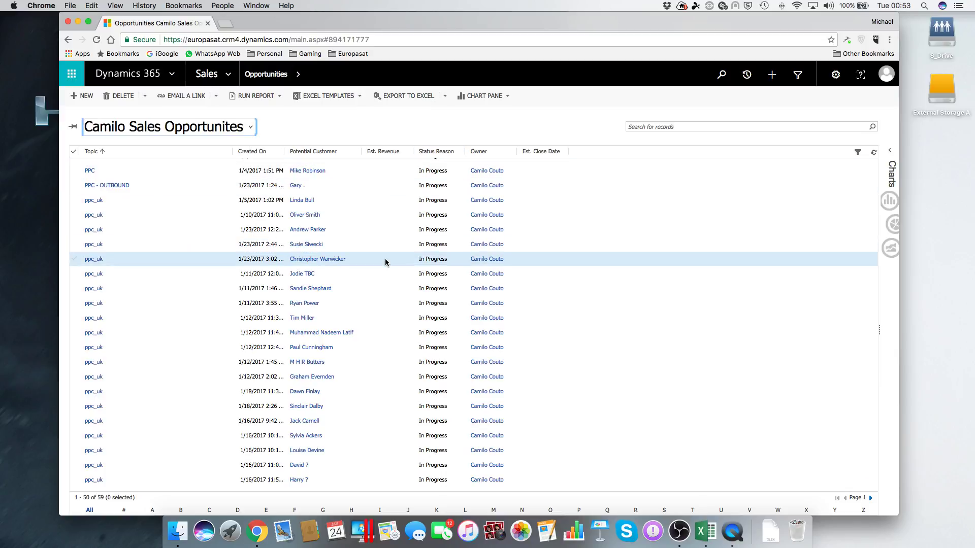
{"action": "scroll", "coordinate": [385, 262], "scroll_direction": "down", "scroll_amount": 2}
{"action": "scroll", "coordinate": [385, 262], "scroll_direction": "up", "scroll_amount": 12}
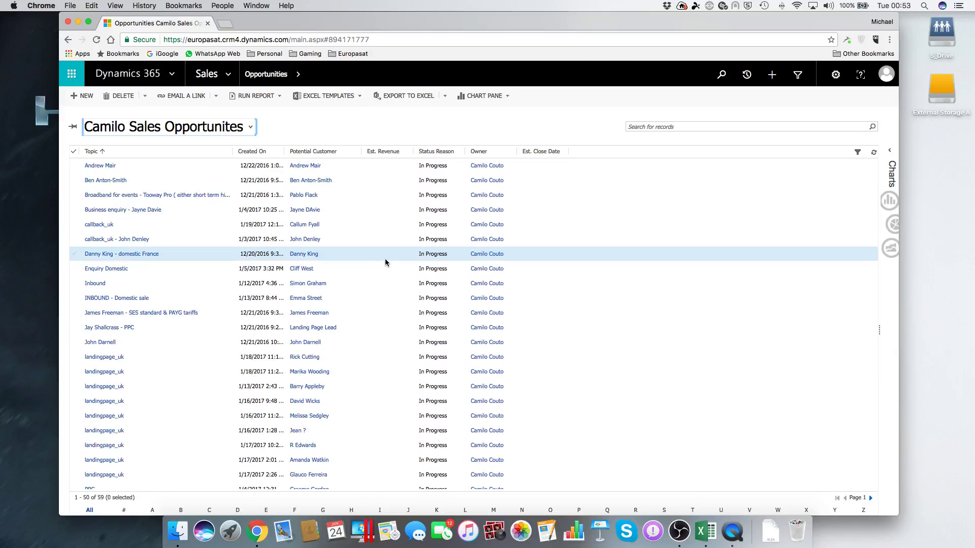